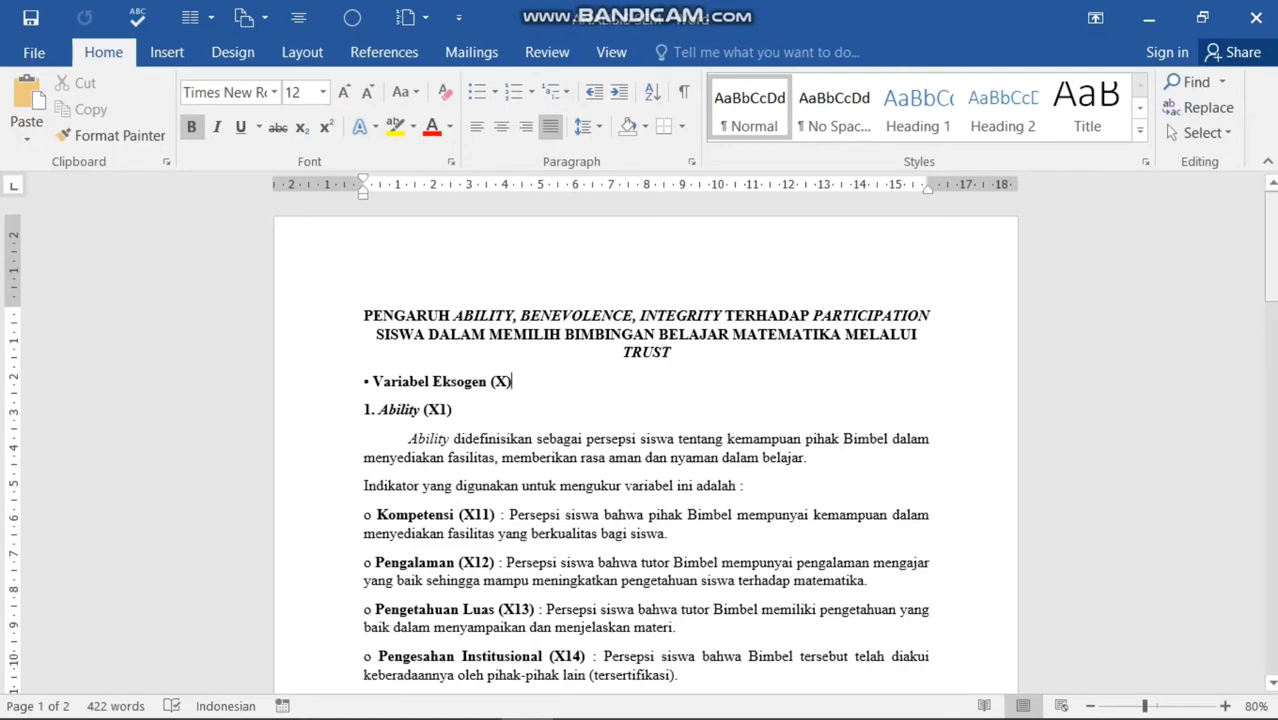
Review the exogenous and endogenous variable definitions in the document, then switch to Excel and inspect the X1 header group
left_click_drag(1274, 254, 1271, 464)
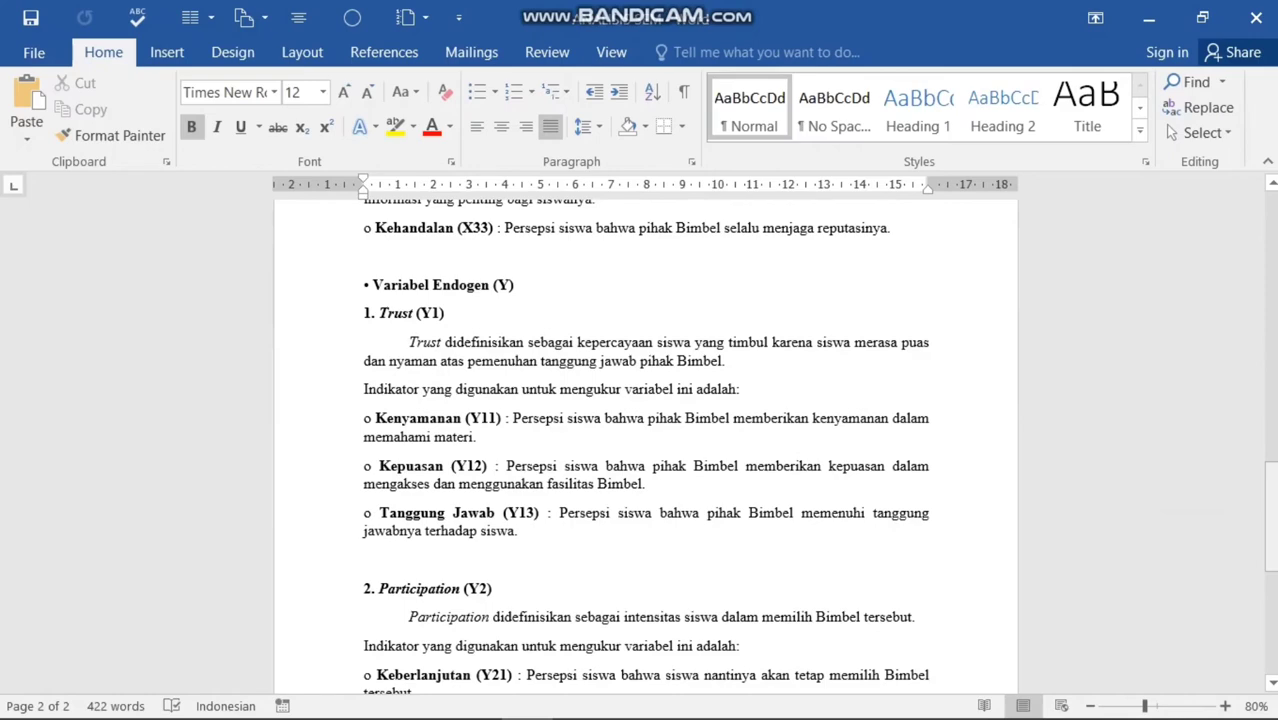
left_click_drag(1271, 516, 1272, 254)
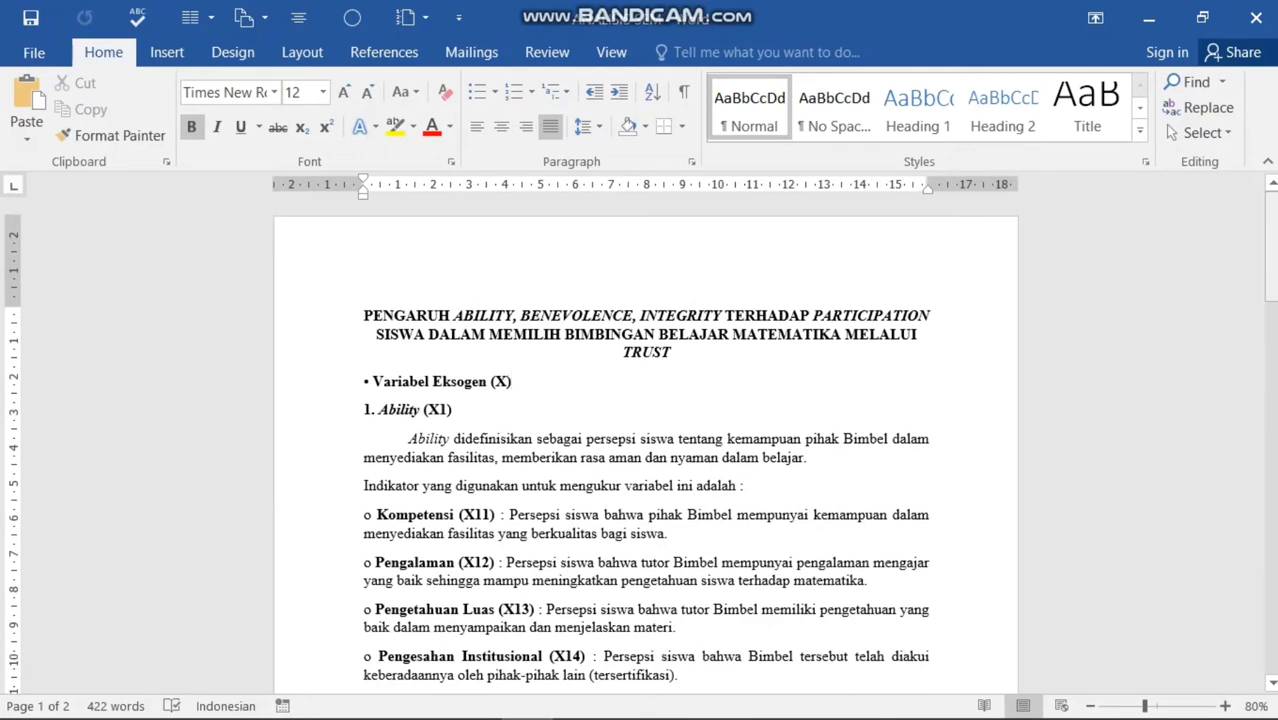
left_click_drag(1273, 232, 1275, 440)
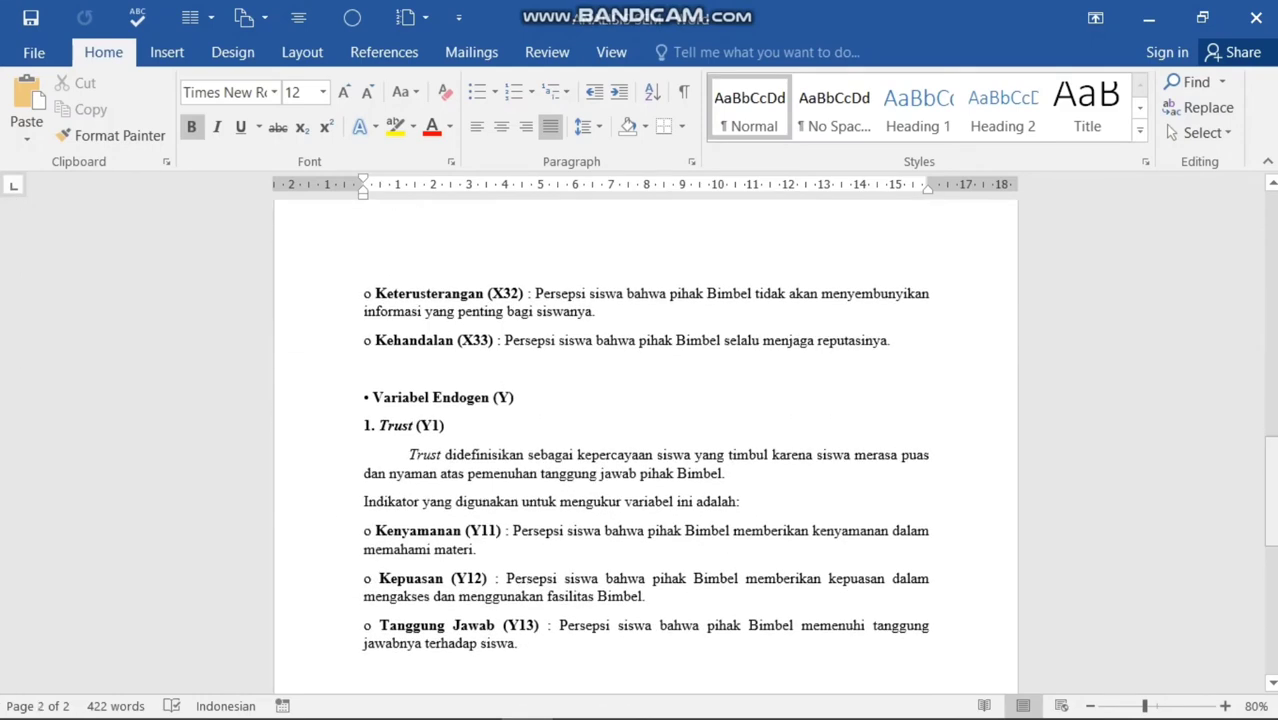
left_click_drag(1275, 440, 1275, 520)
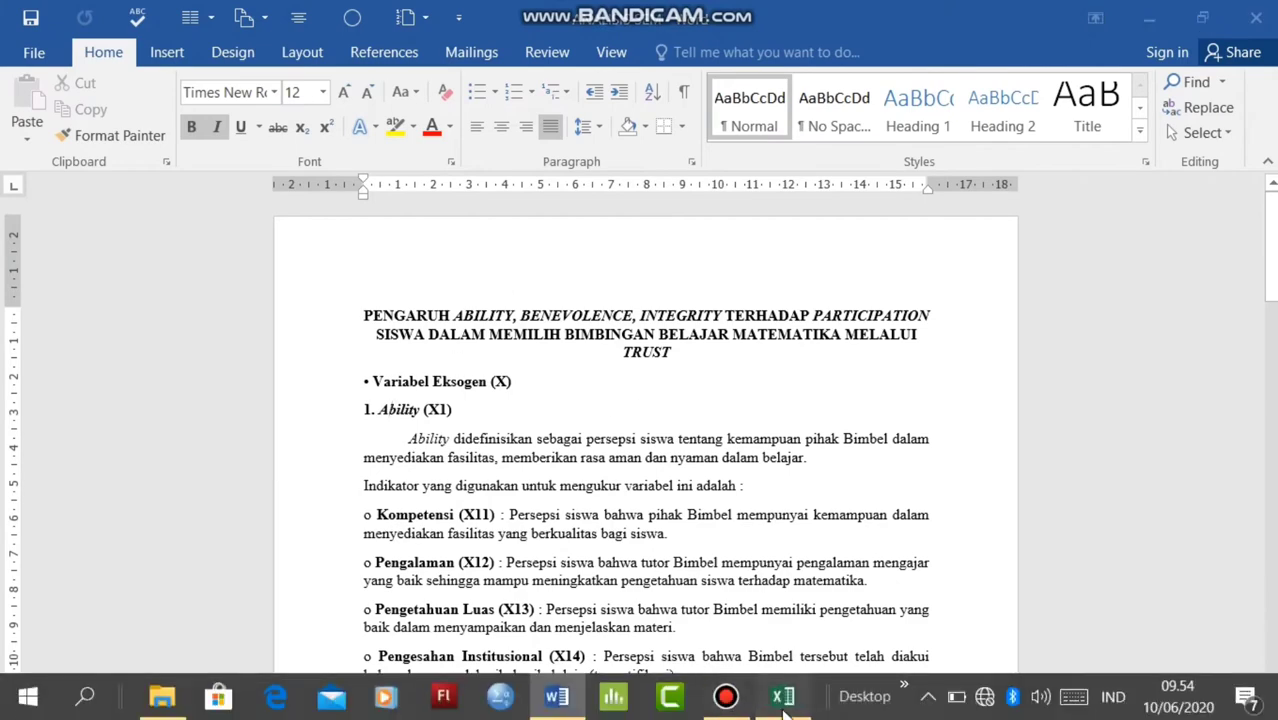
left_click(783, 712)
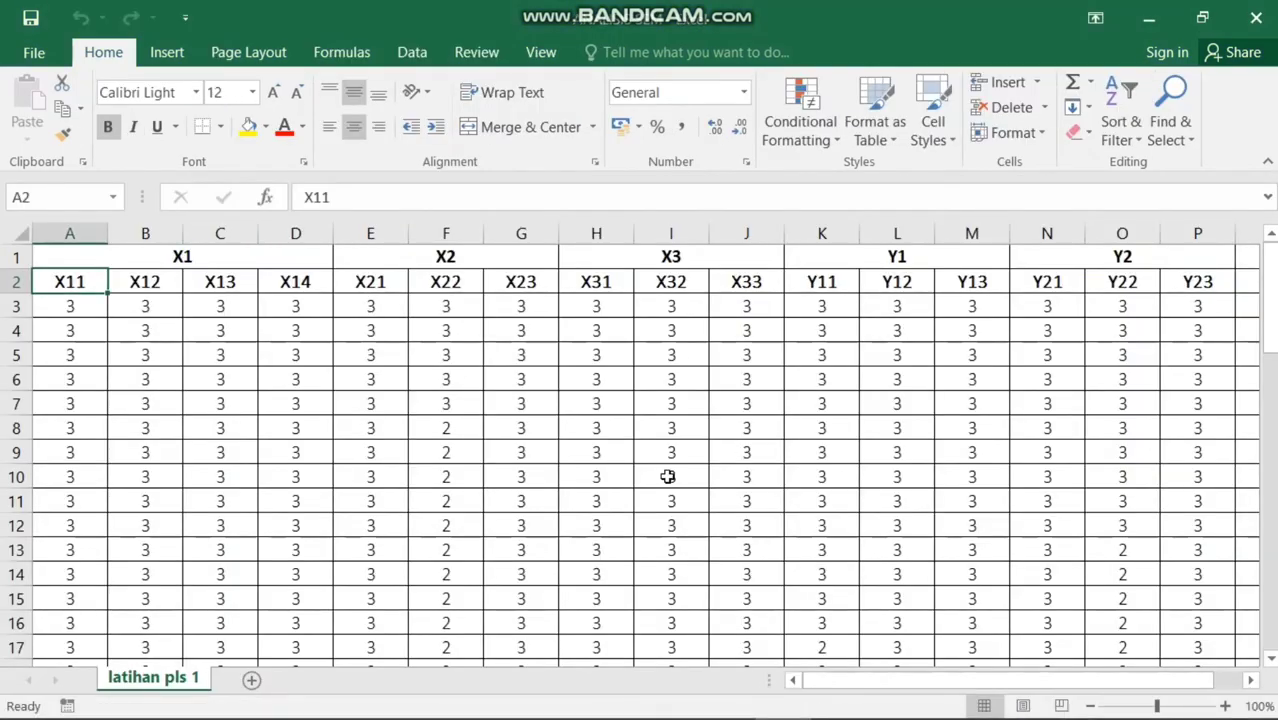
left_click_drag(1157, 708, 1146, 710)
left_click(257, 260)
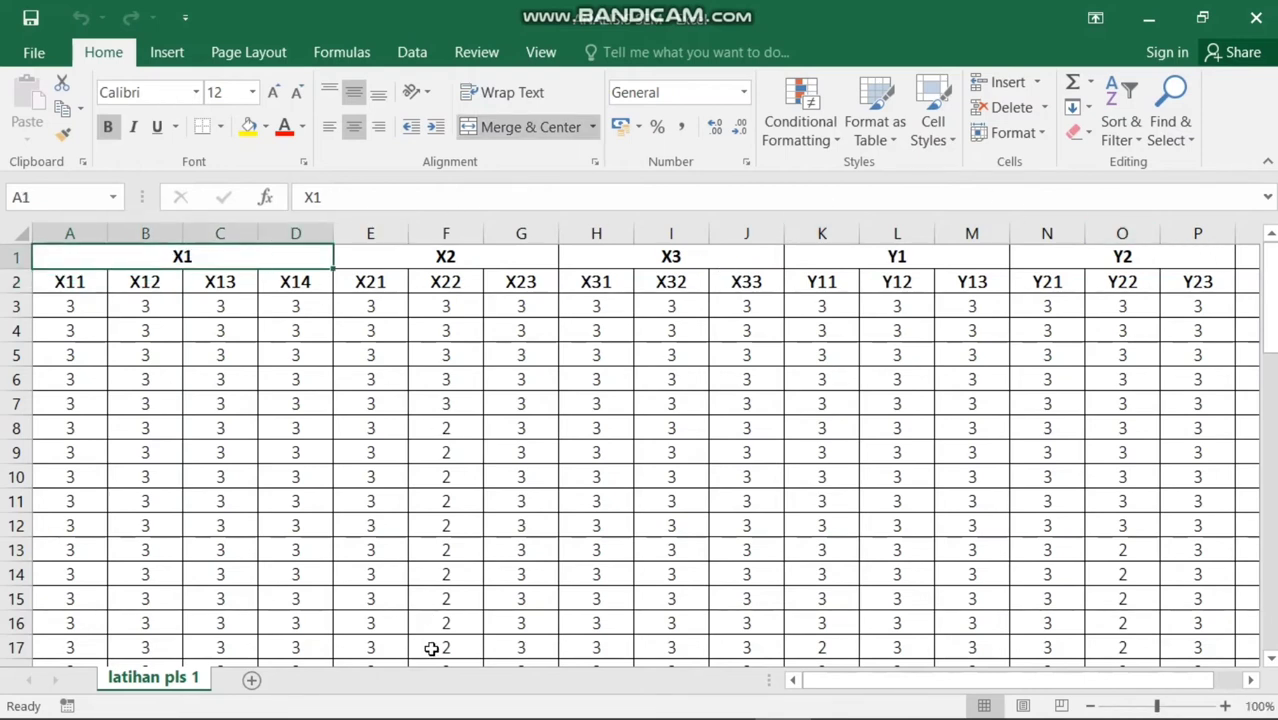
Compare the Ability (X1) and Kompetensi (X11) labels in the Word document with the matching variable and indicator headers in the Excel sheet
mouse_move(797, 703)
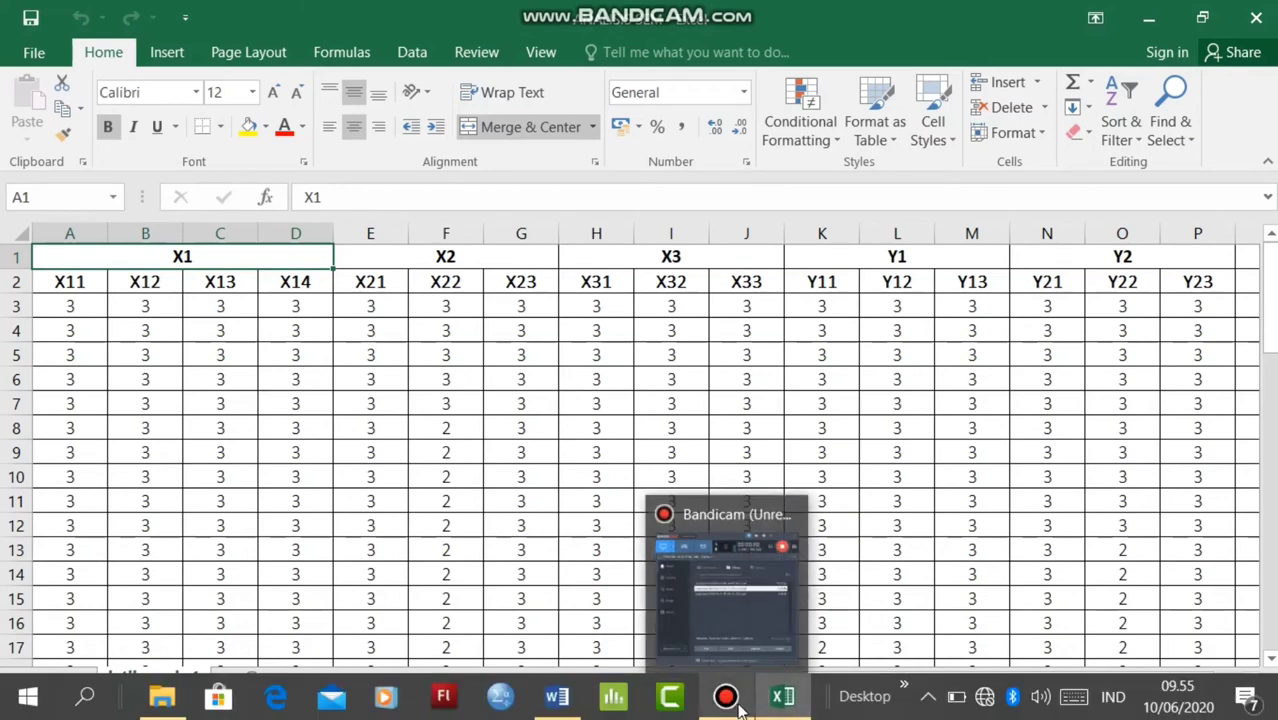
left_click(557, 697)
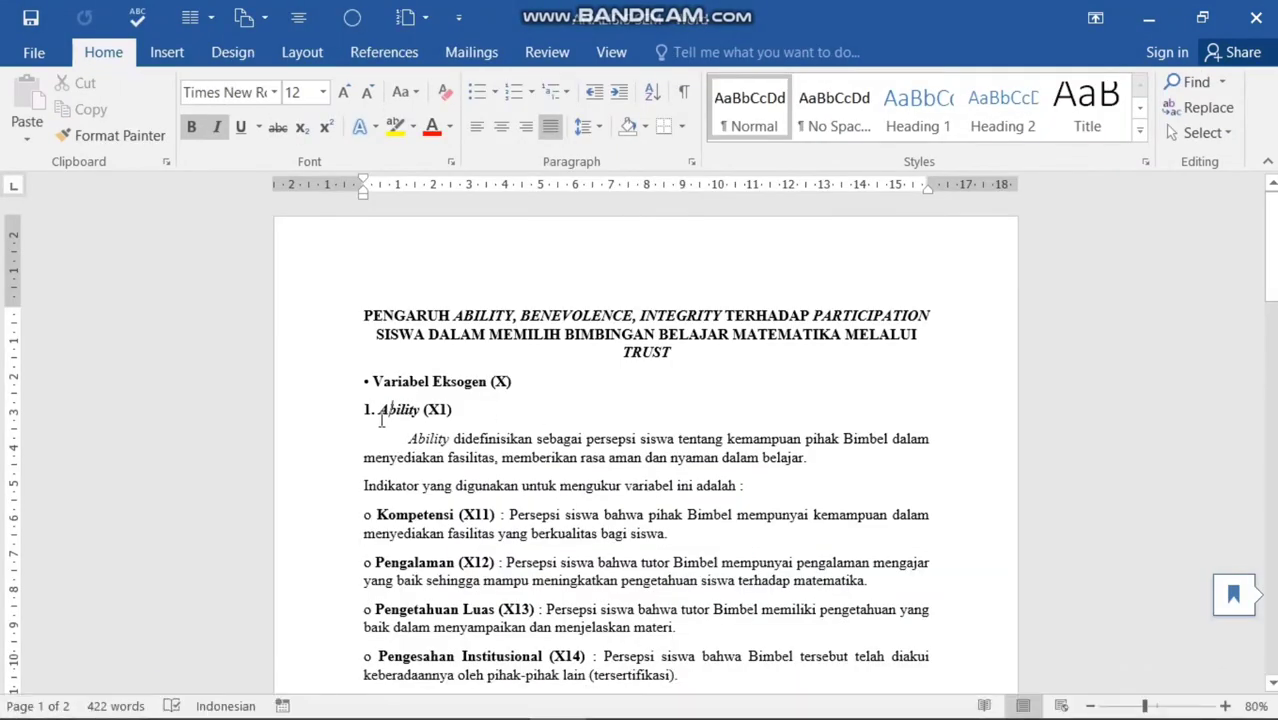
left_click_drag(376, 413, 421, 409)
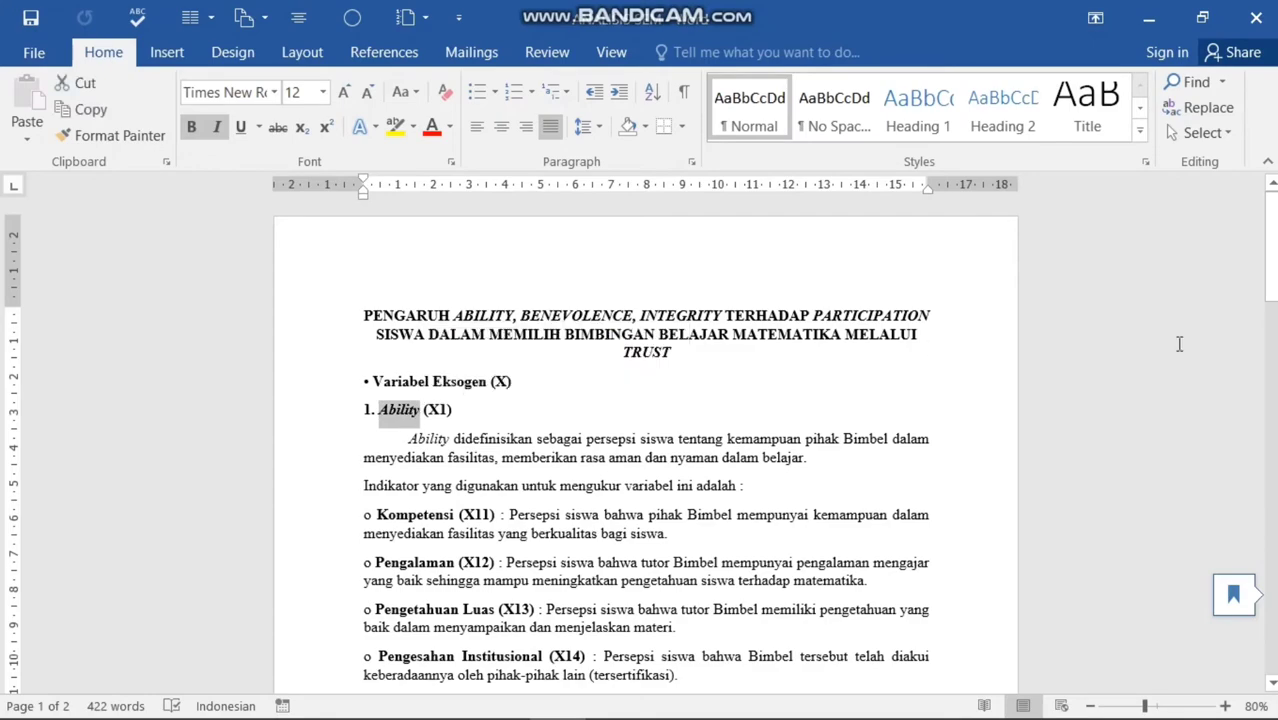
left_click_drag(1270, 246, 1270, 326)
mouse_move(580, 717)
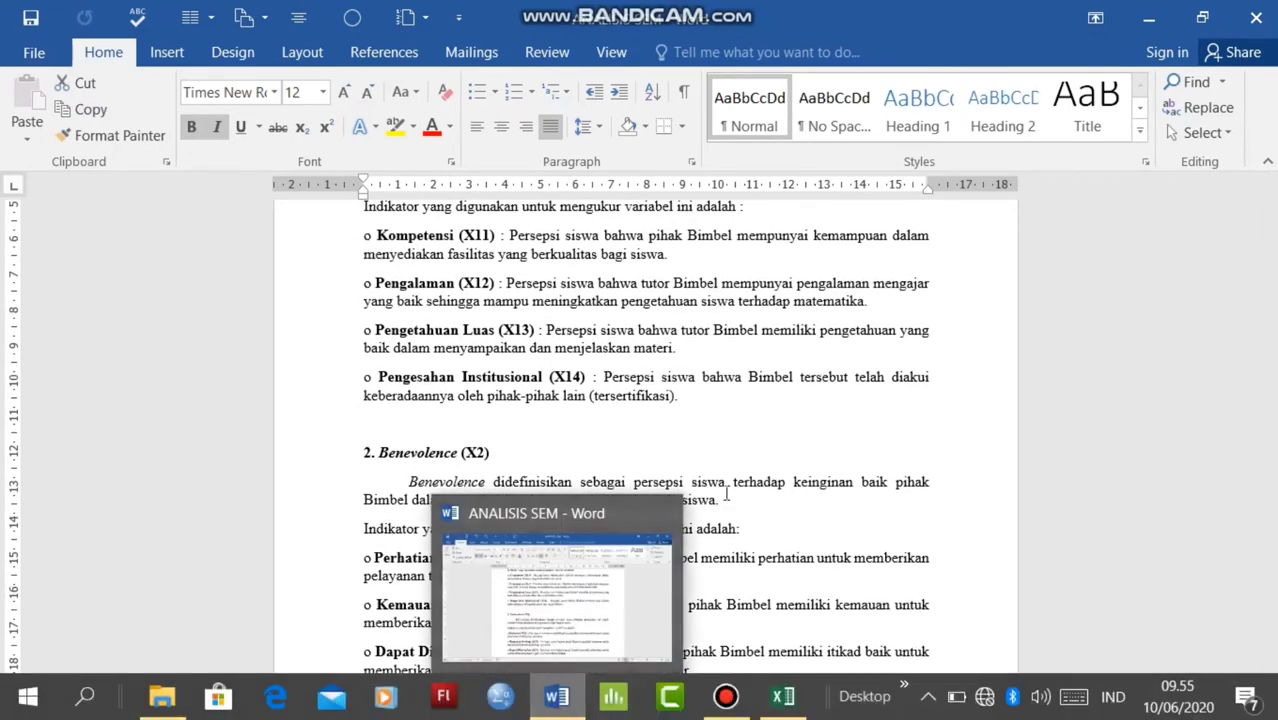
left_click_drag(497, 236, 460, 236)
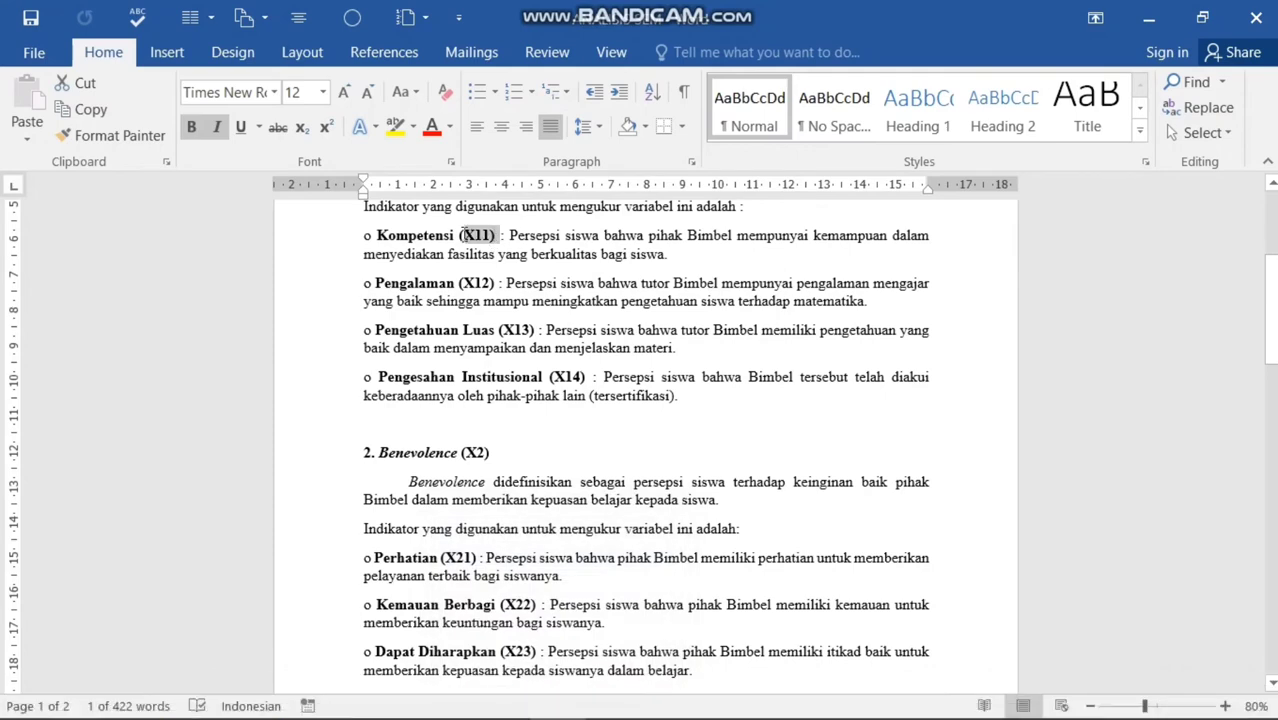
left_click(783, 696)
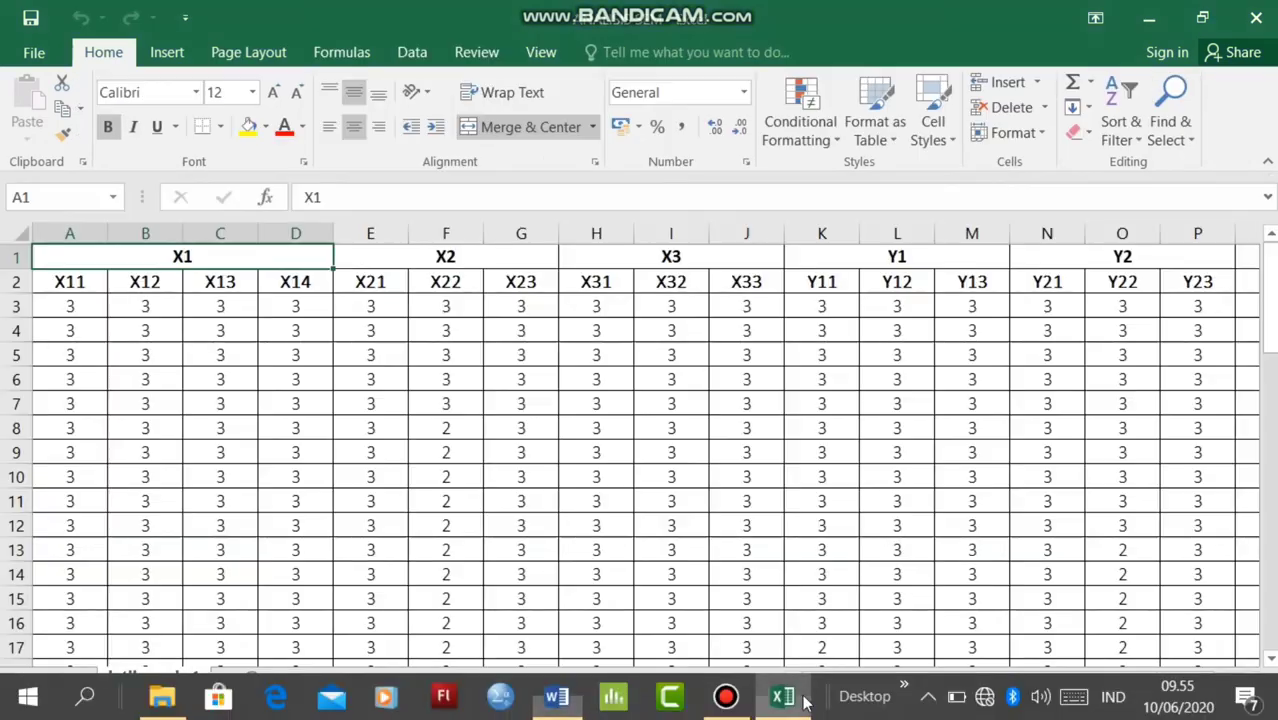
left_click_drag(80, 284, 816, 323)
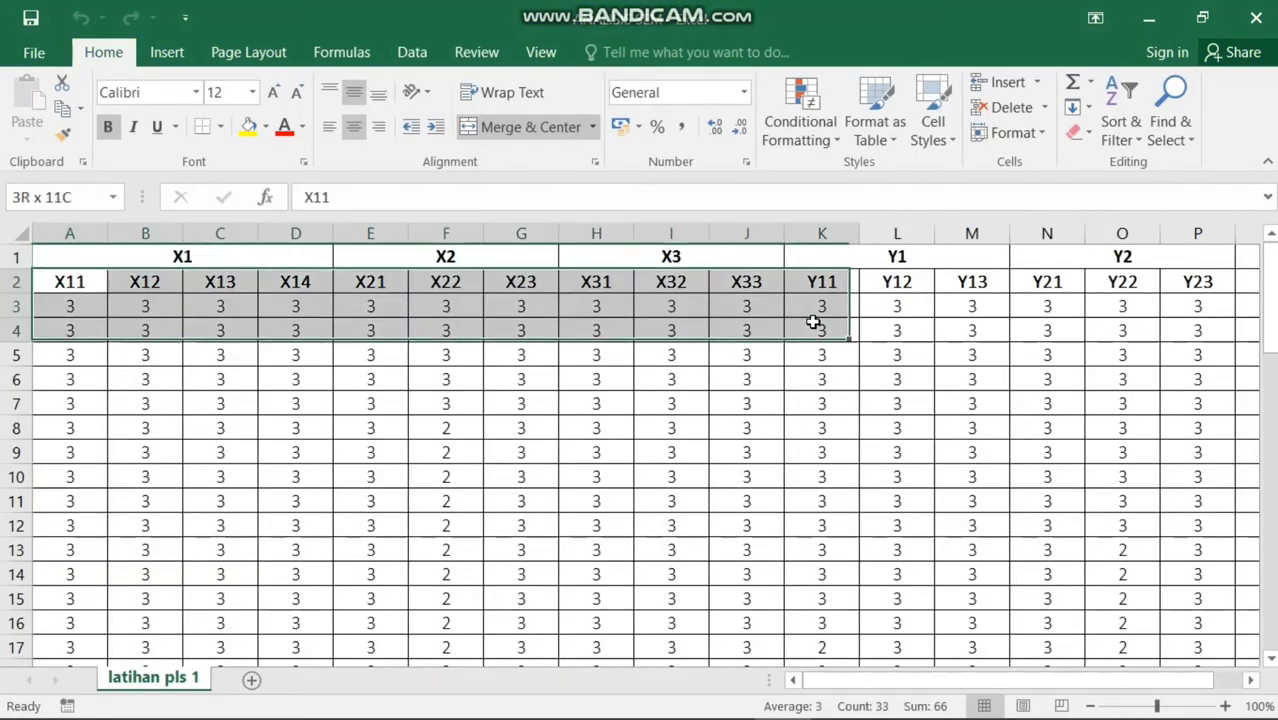
left_click(413, 377)
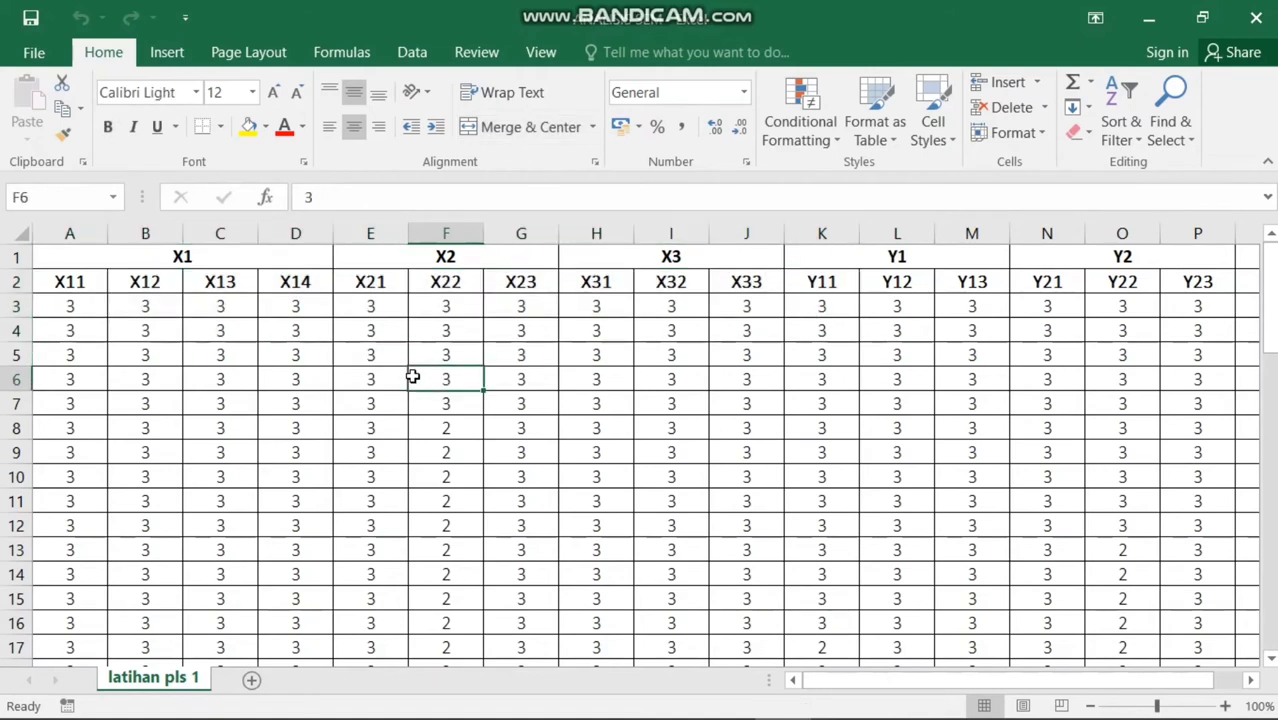
left_click(70, 285)
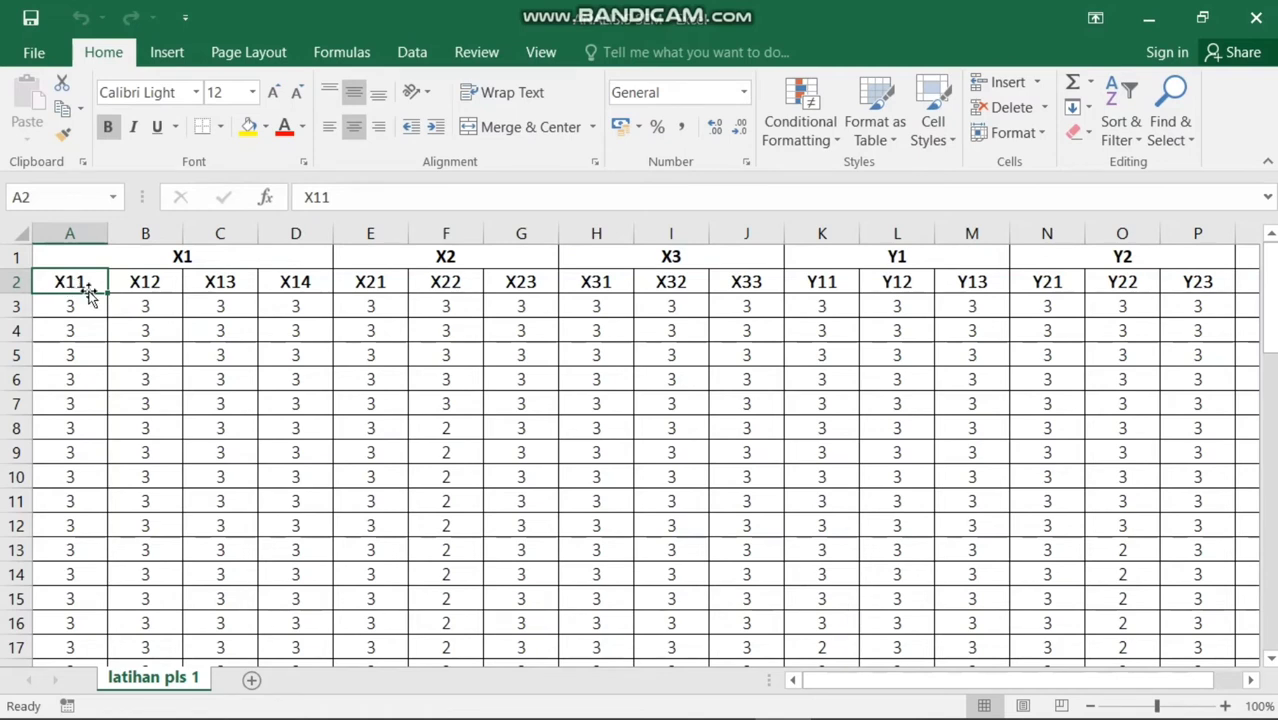
left_click(181, 256)
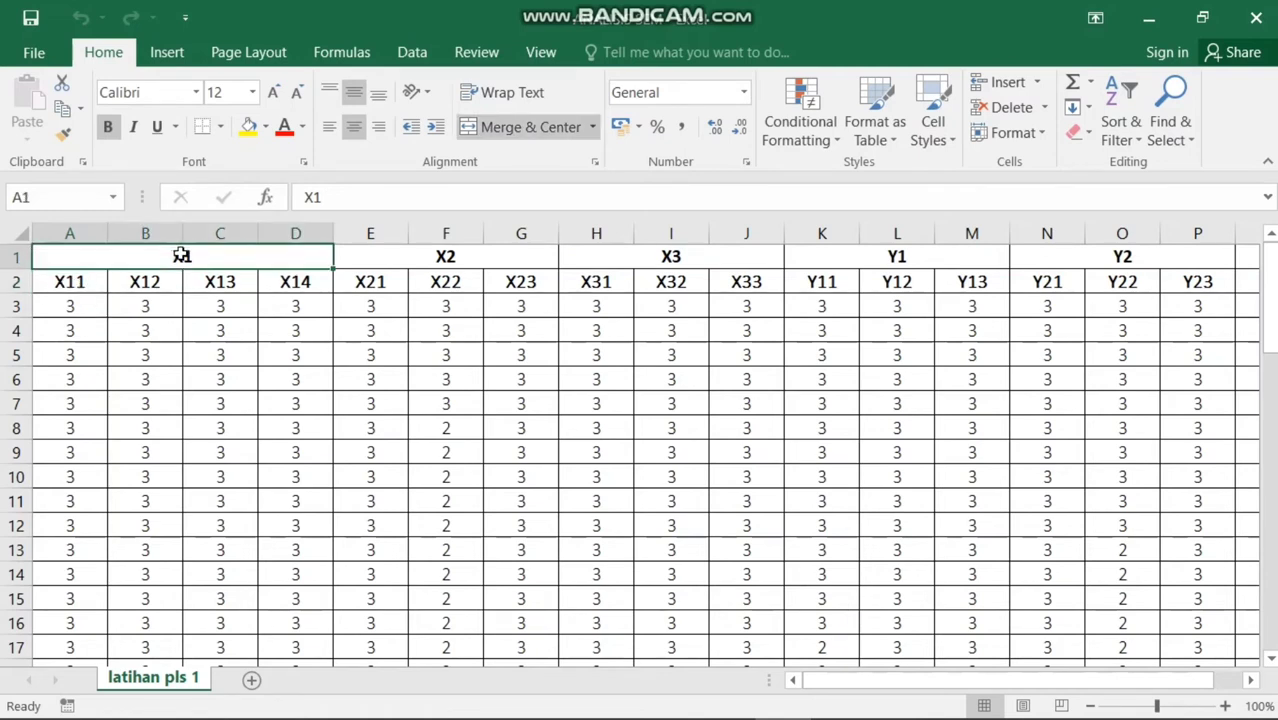
Copy the indicator headers and data in A2:P62 and paste them into a new blank Excel workbook starting at A1
left_click(72, 284)
left_click_drag(62, 284, 1201, 476)
key("ctrl+c")
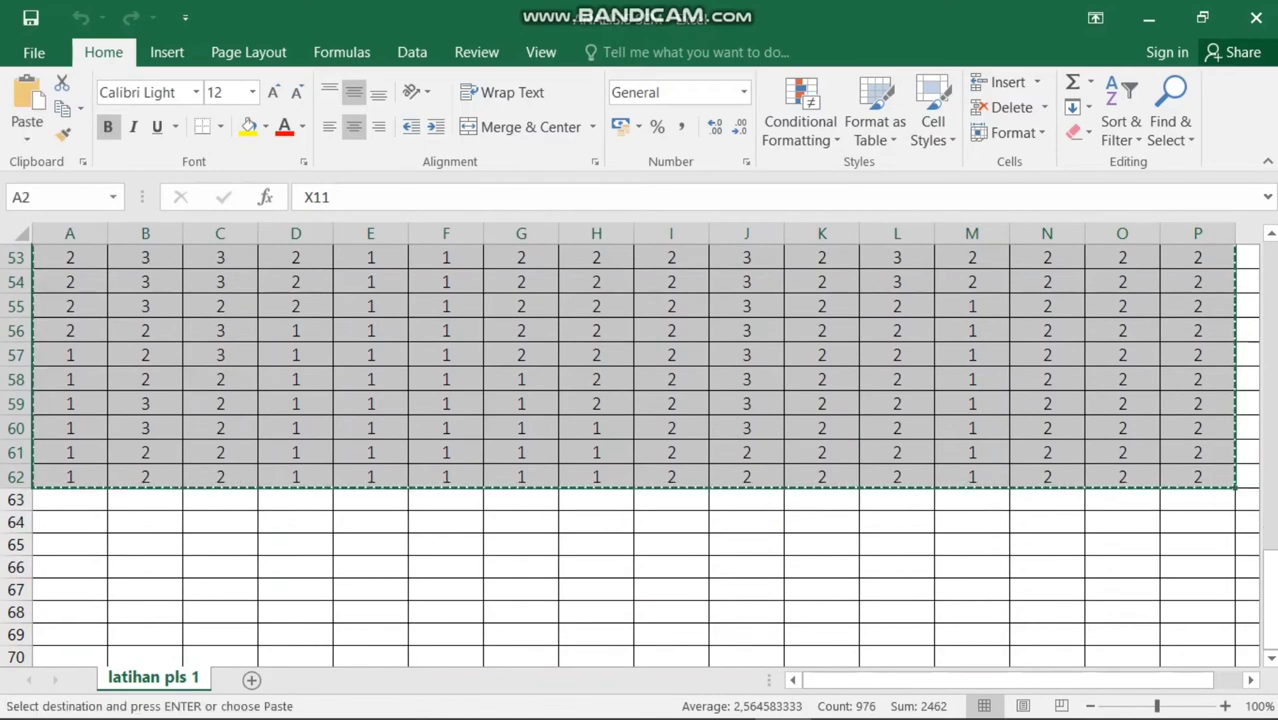
mouse_move(778, 708)
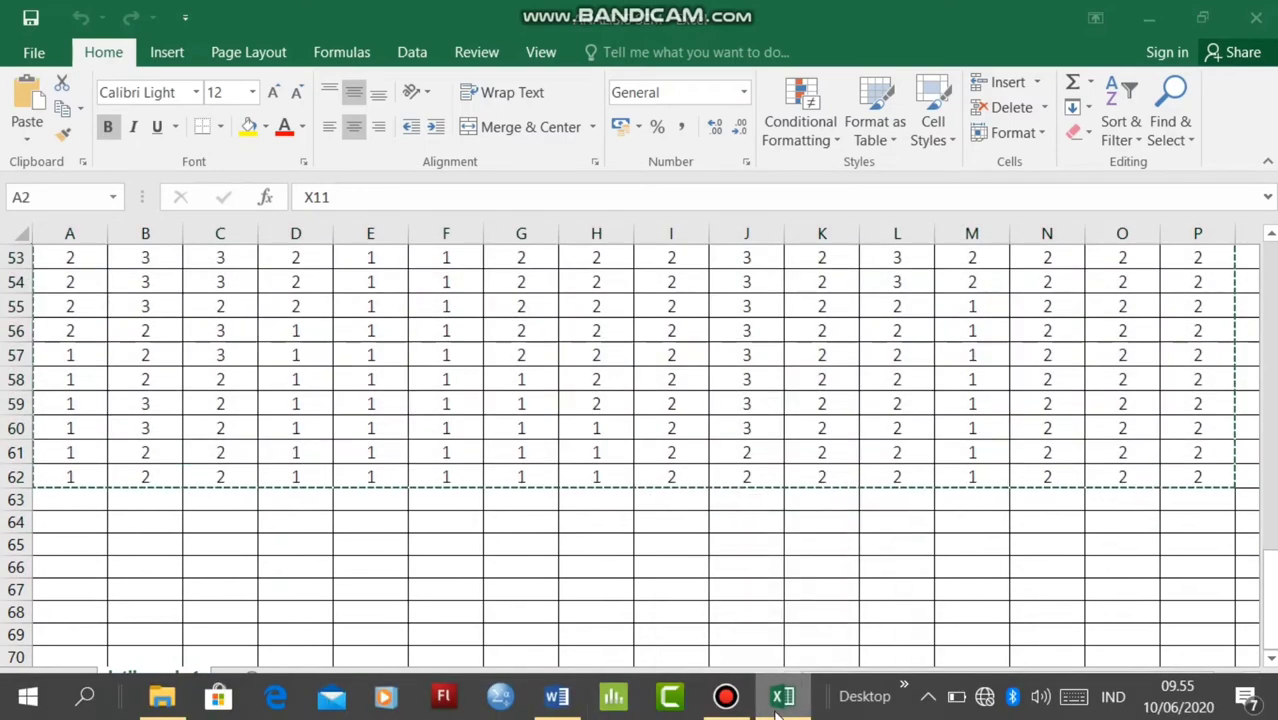
right_click(778, 706)
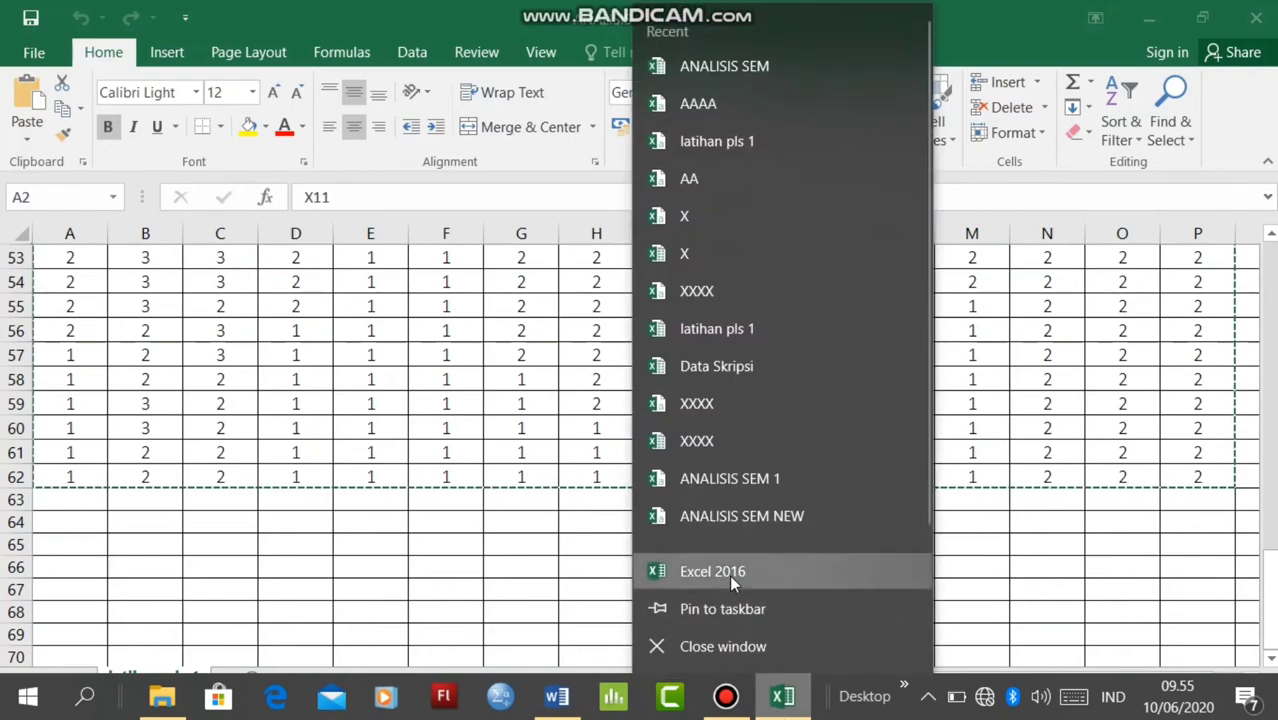
left_click(729, 574)
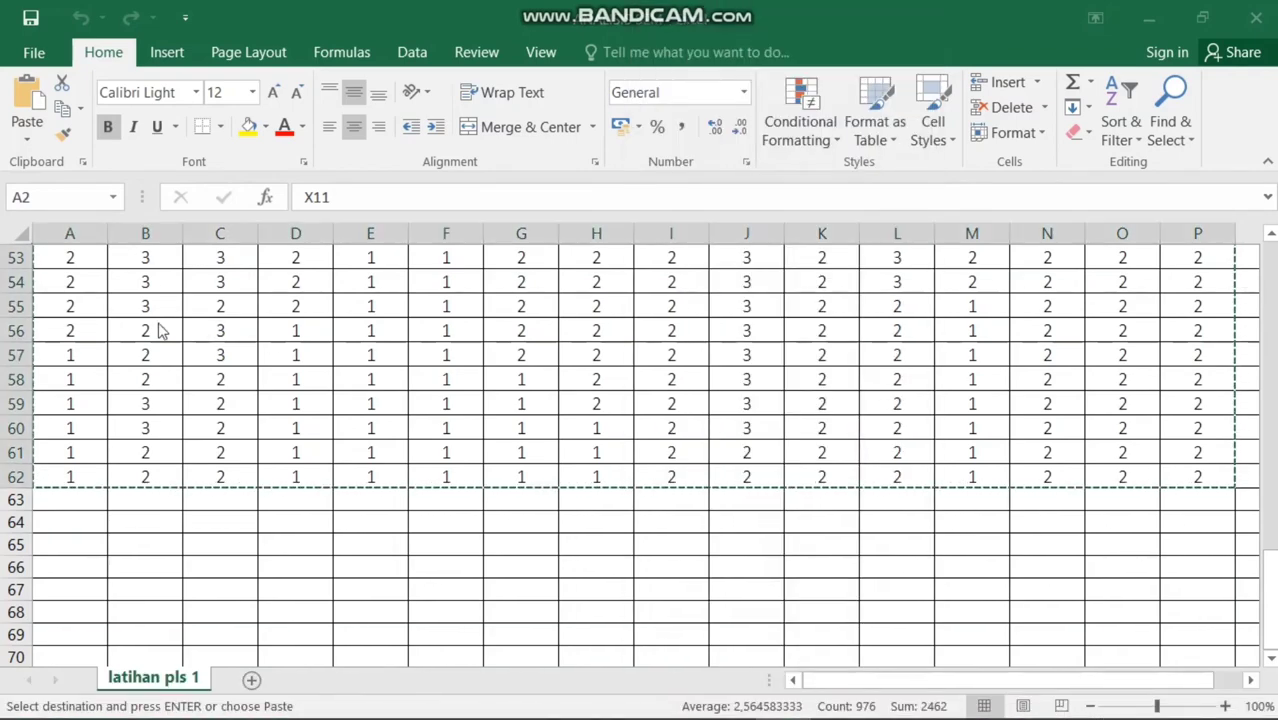
key("ctrl+v")
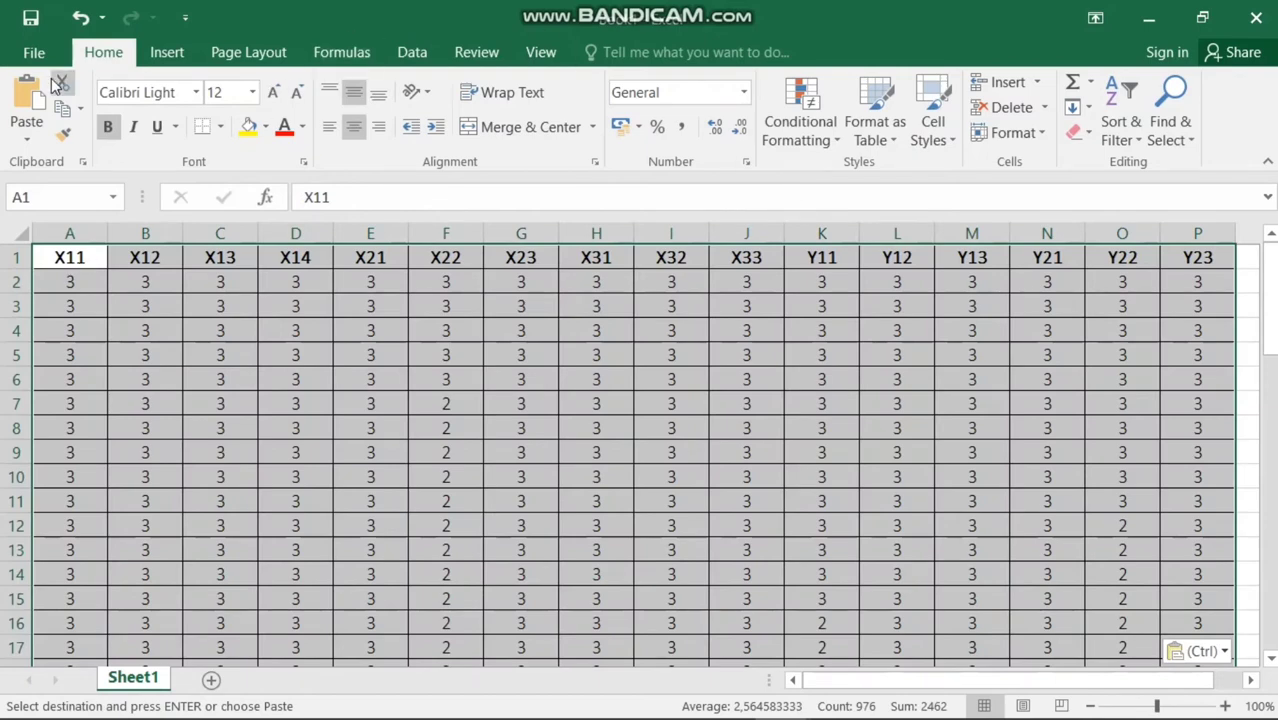
Save the new workbook in the UAS ADP folder as ANALISIS SEM 1 in CSV (Comma delimited) format, keeping that format
left_click(30, 55)
left_click(54, 260)
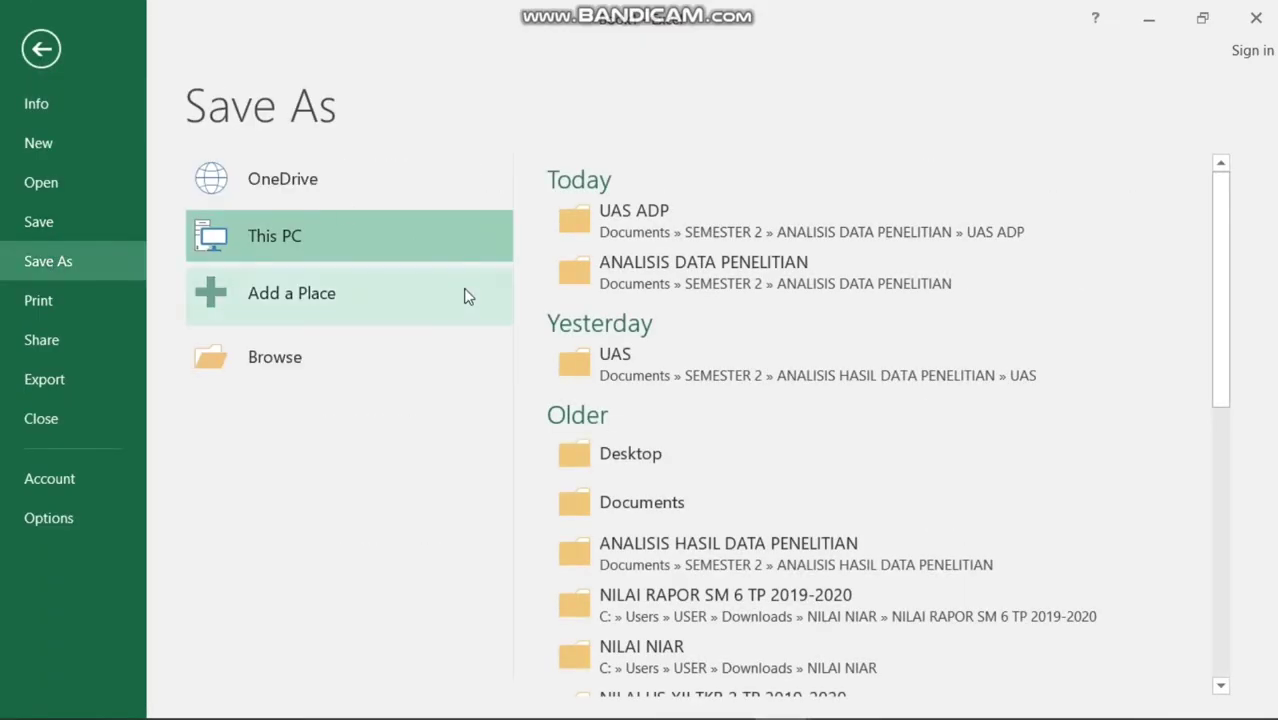
left_click(597, 229)
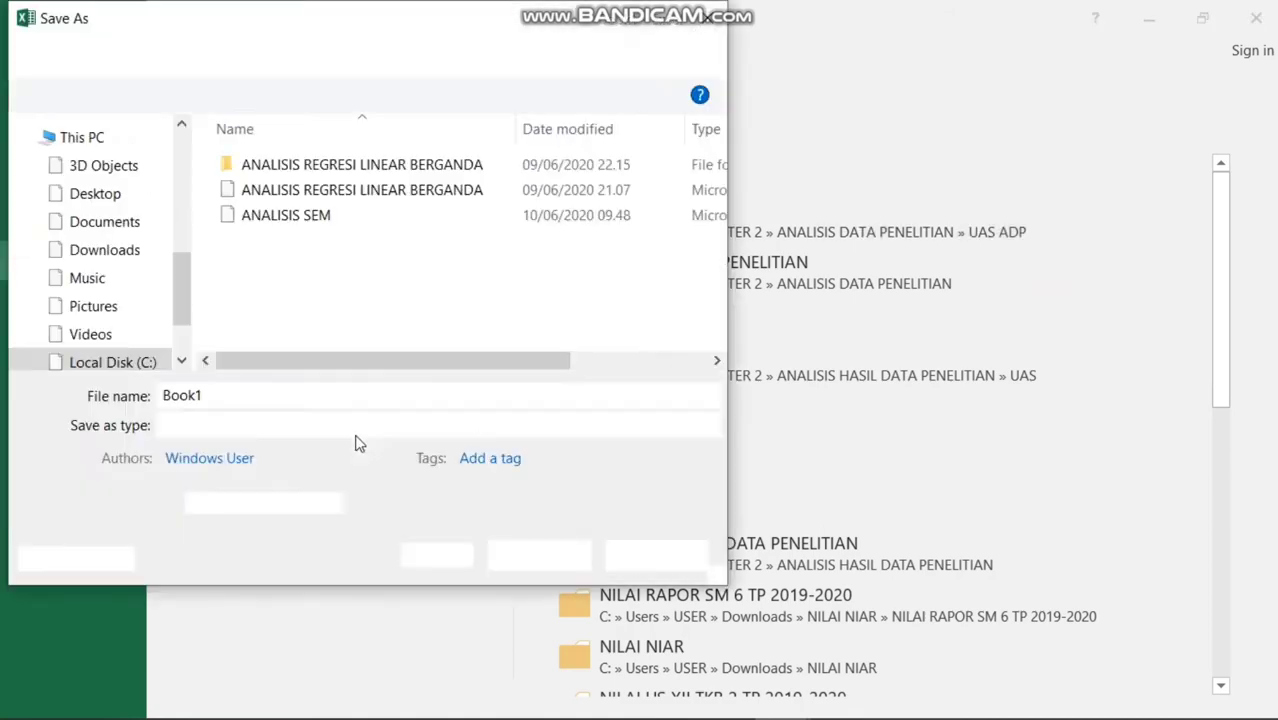
left_click(297, 426)
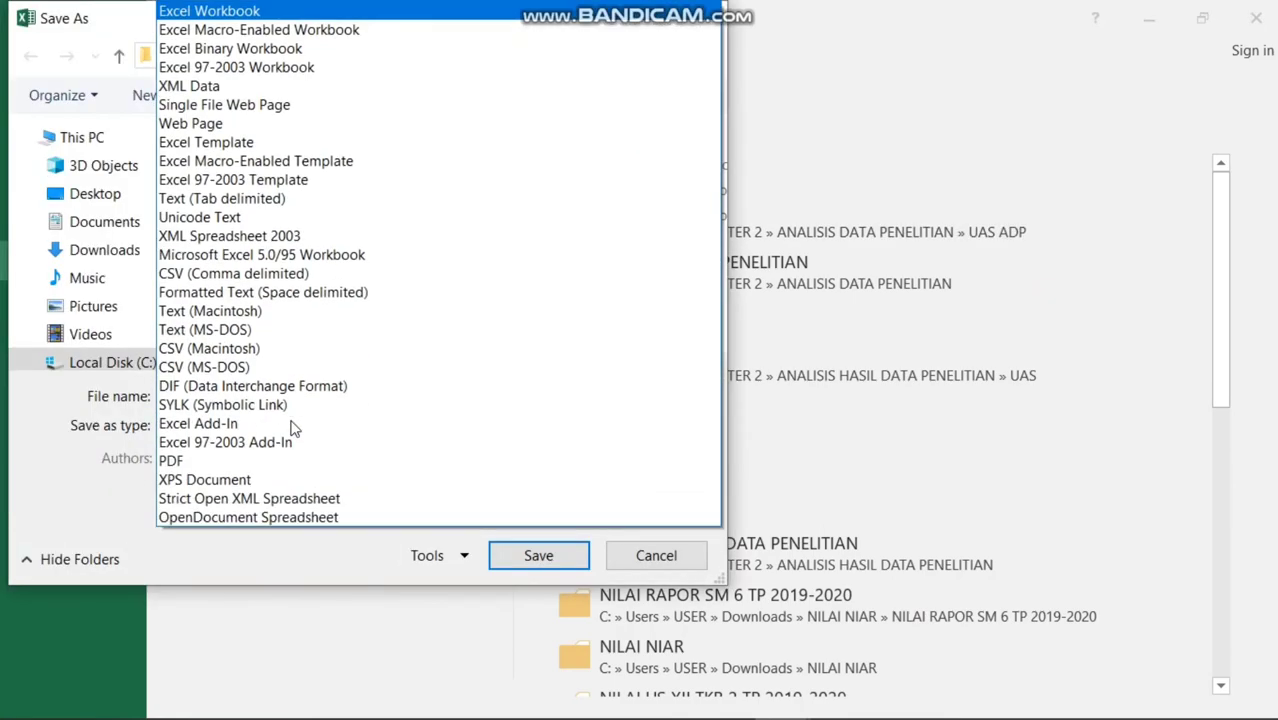
left_click(335, 276)
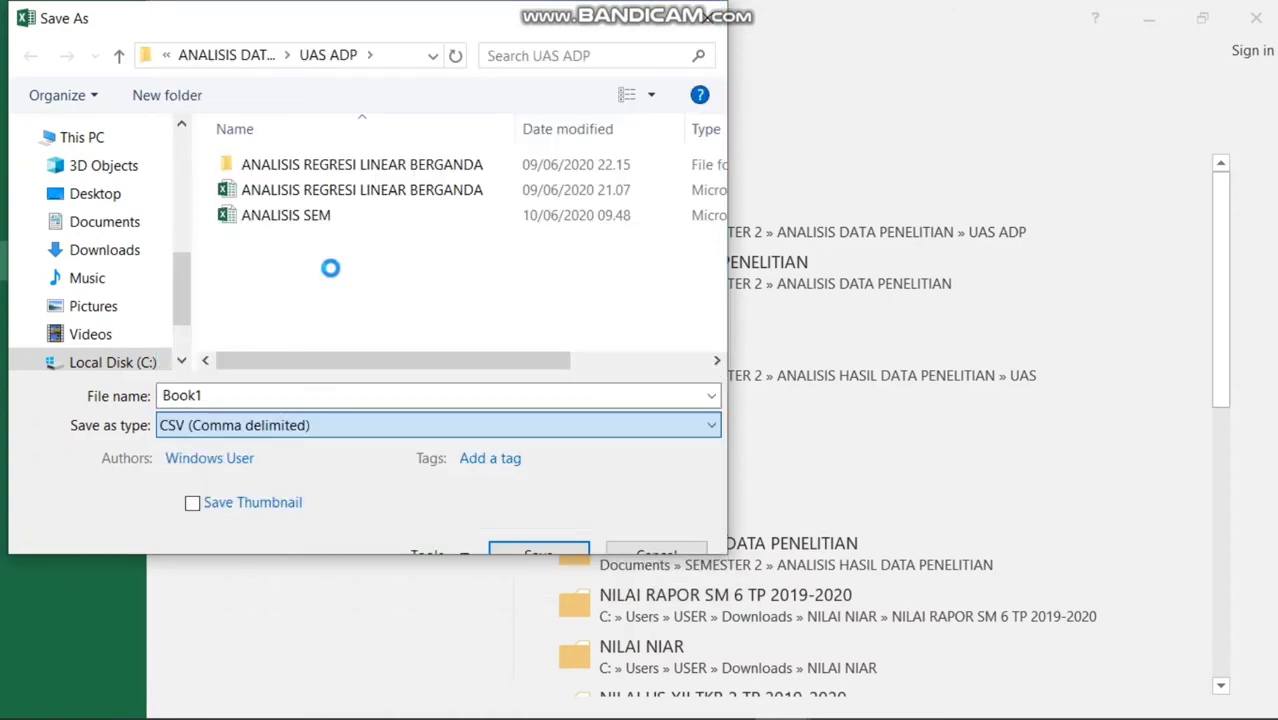
left_click(228, 395)
double_click(190, 396)
type("AN")
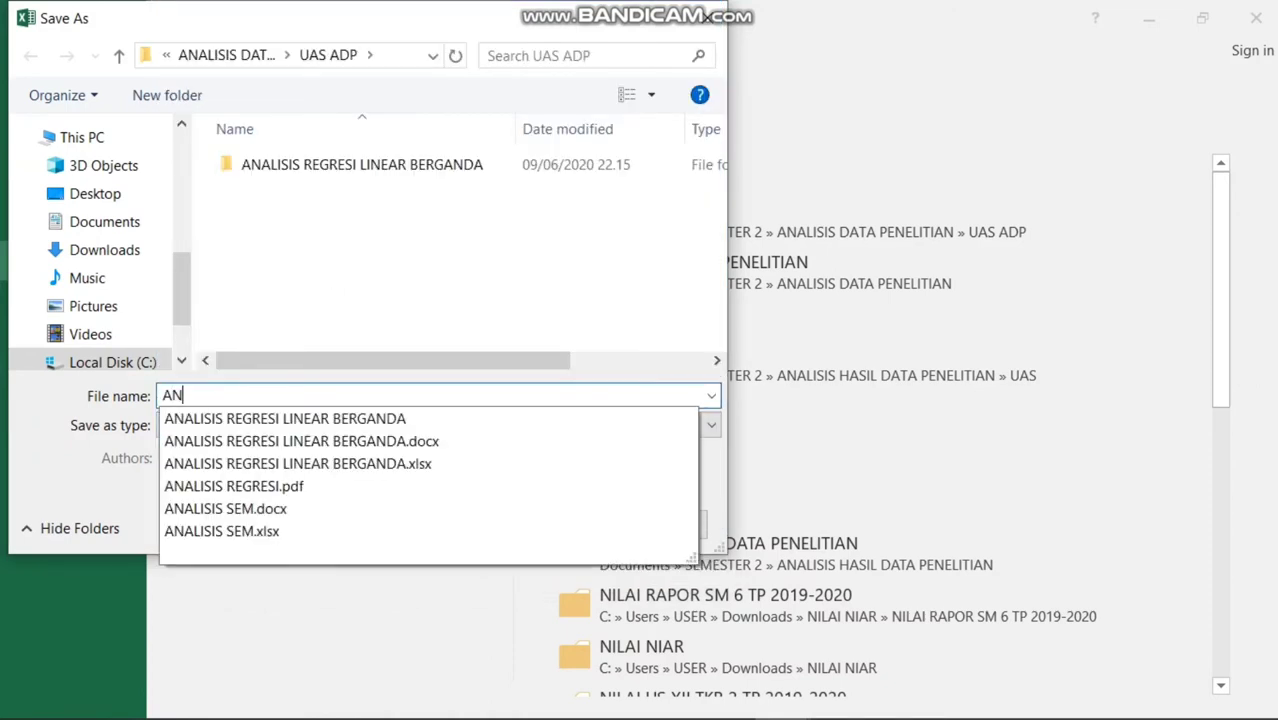
type("ALISIS SEM 1")
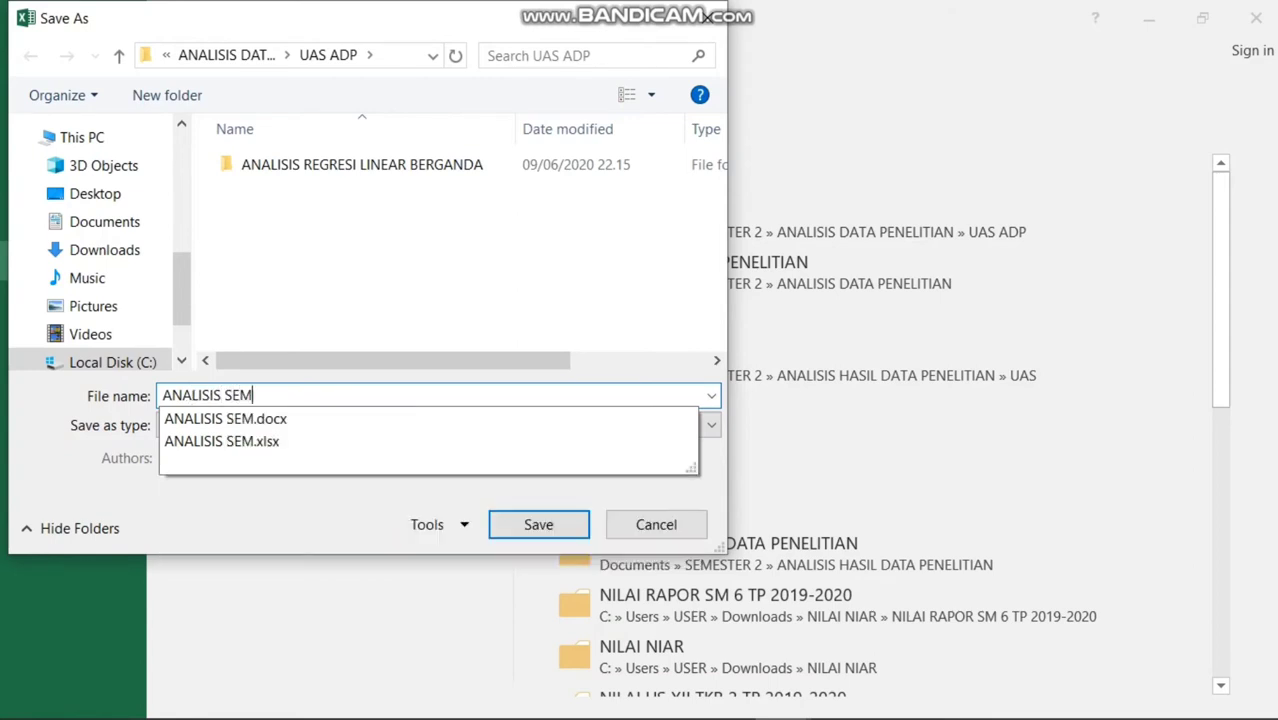
left_click(537, 524)
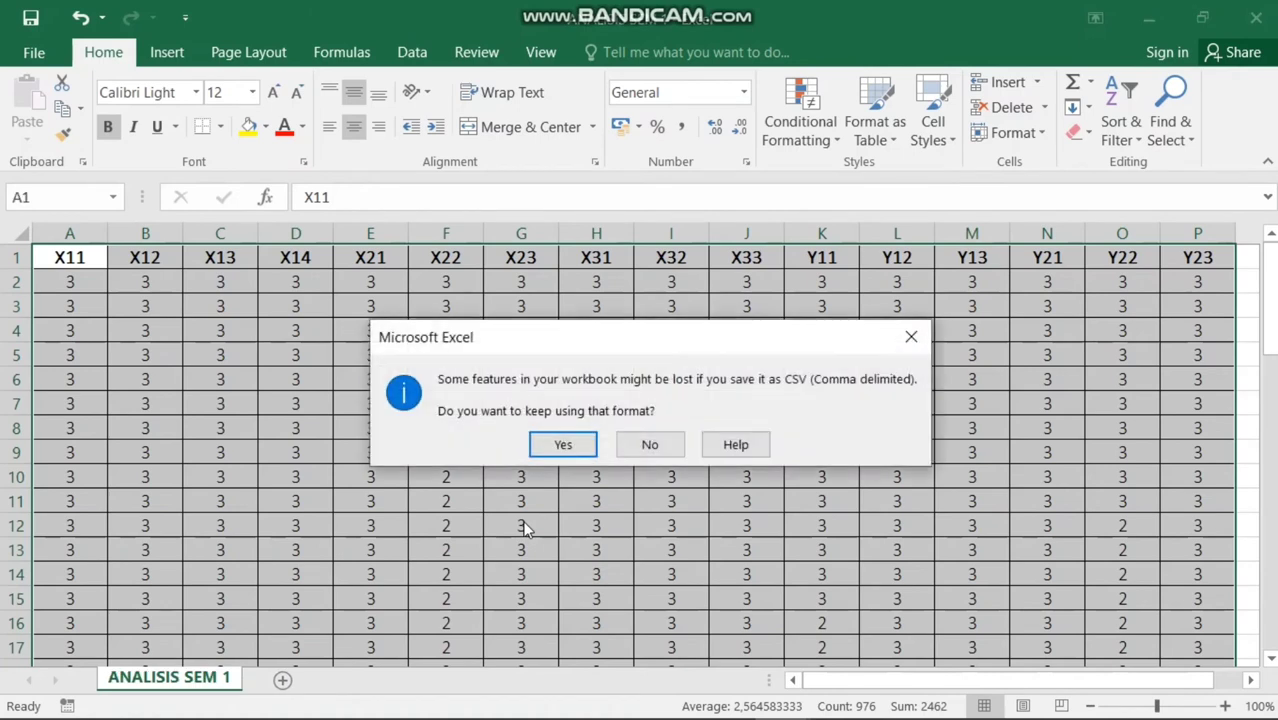
left_click(568, 441)
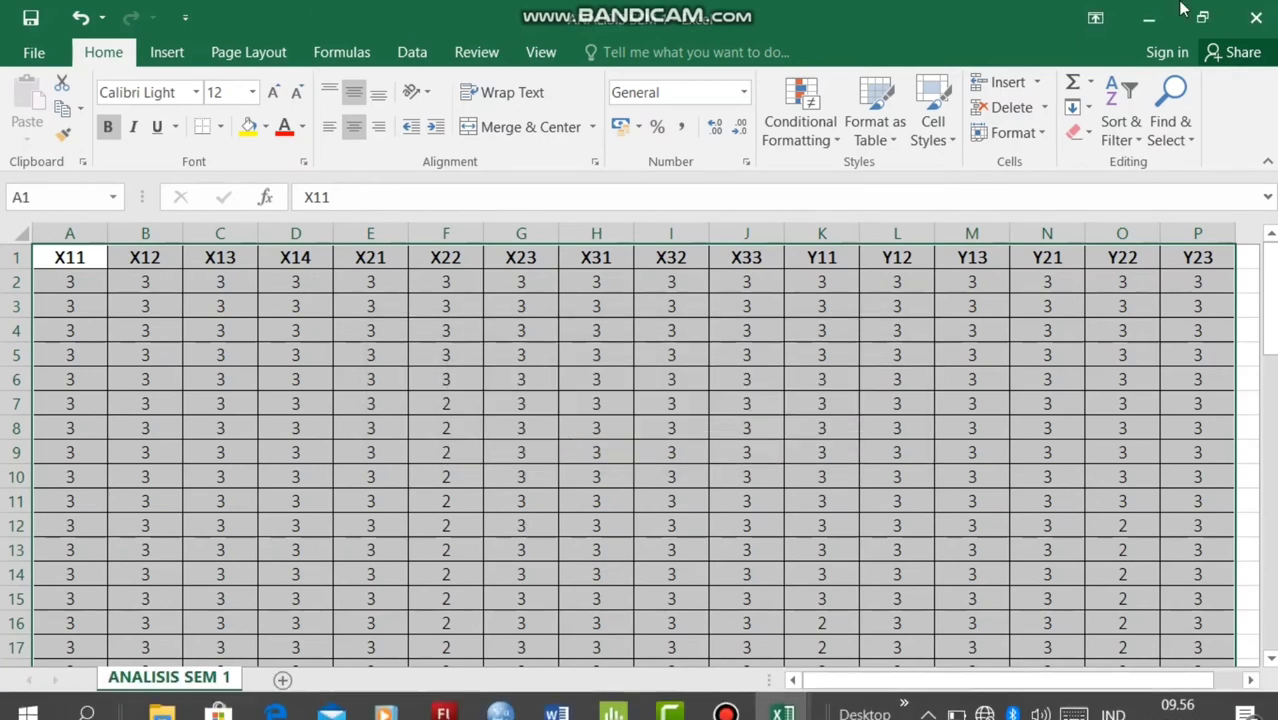
Minimize the open windows to reach the desktop, launch SmartPLS 3 and maximize its window
left_click(1152, 16)
left_click(1156, 12)
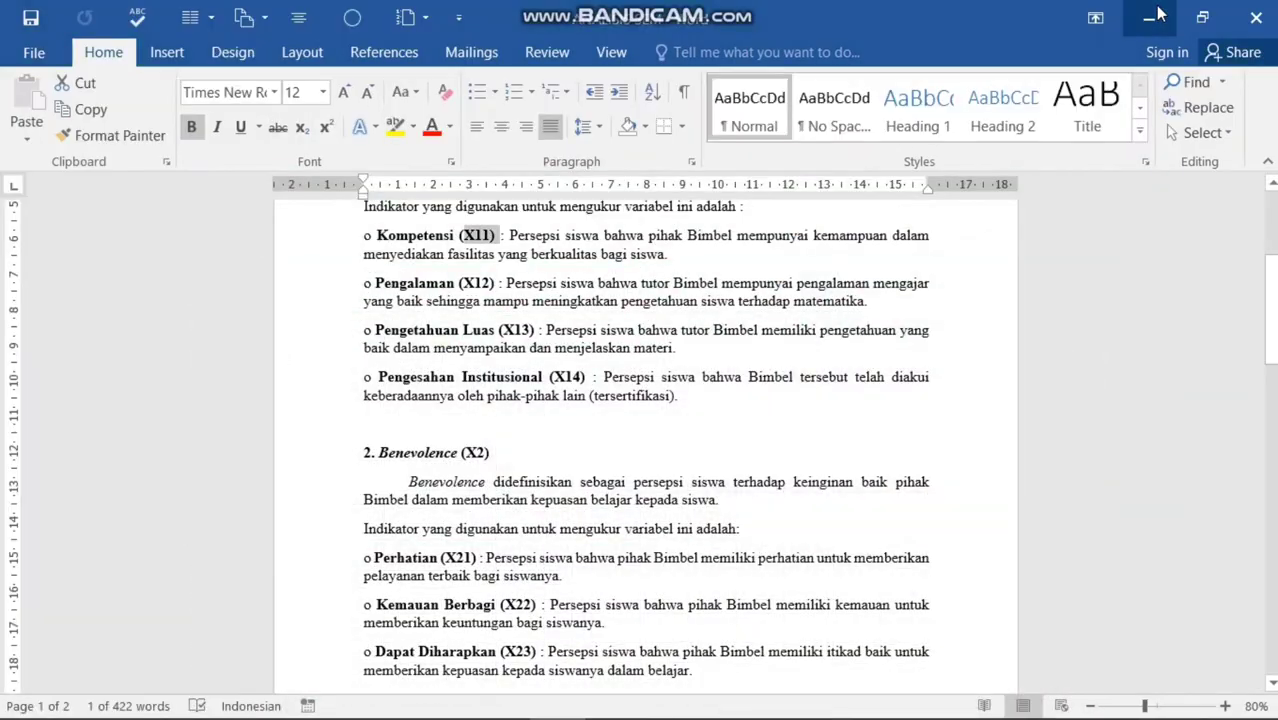
left_click(1150, 14)
left_click(1149, 13)
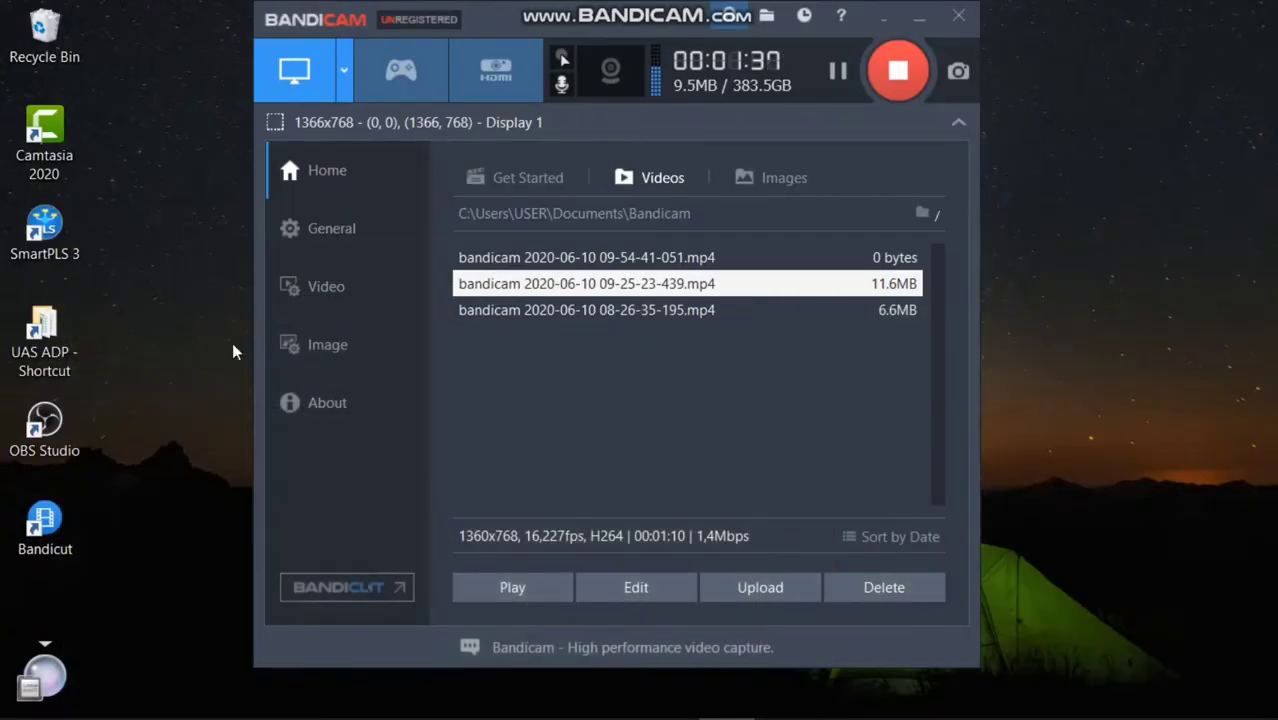
double_click(58, 233)
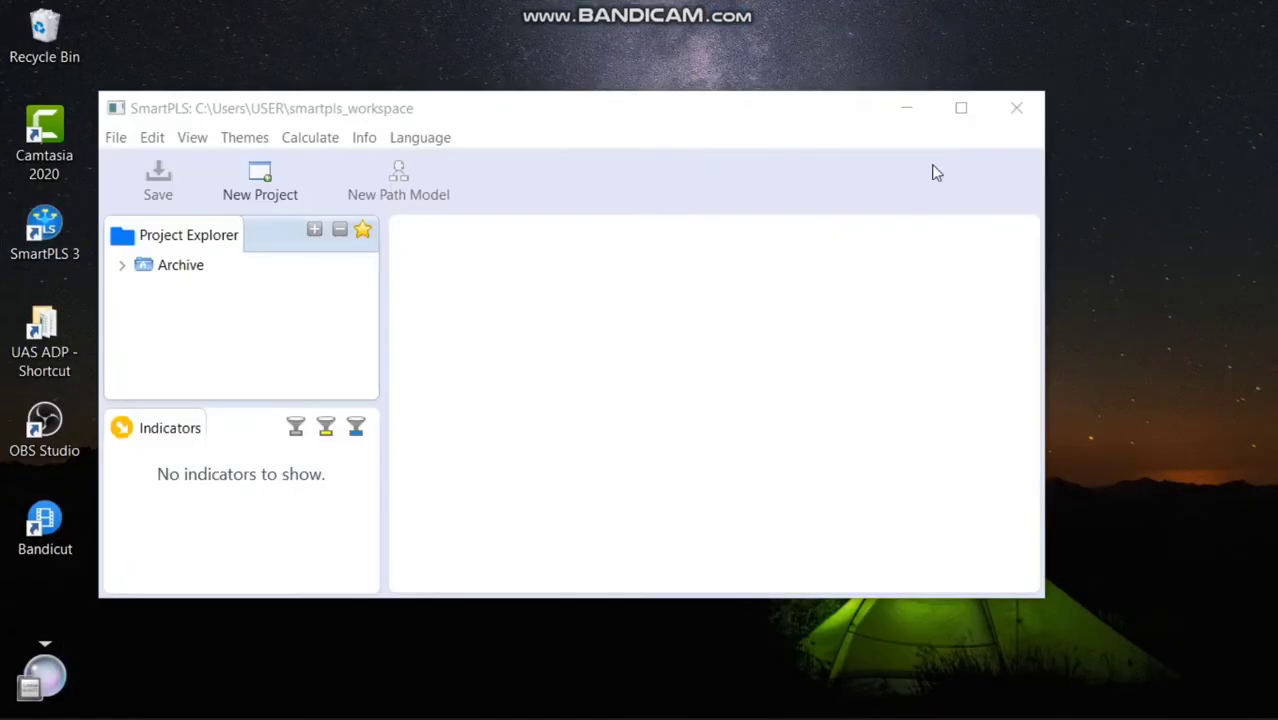
left_click(966, 117)
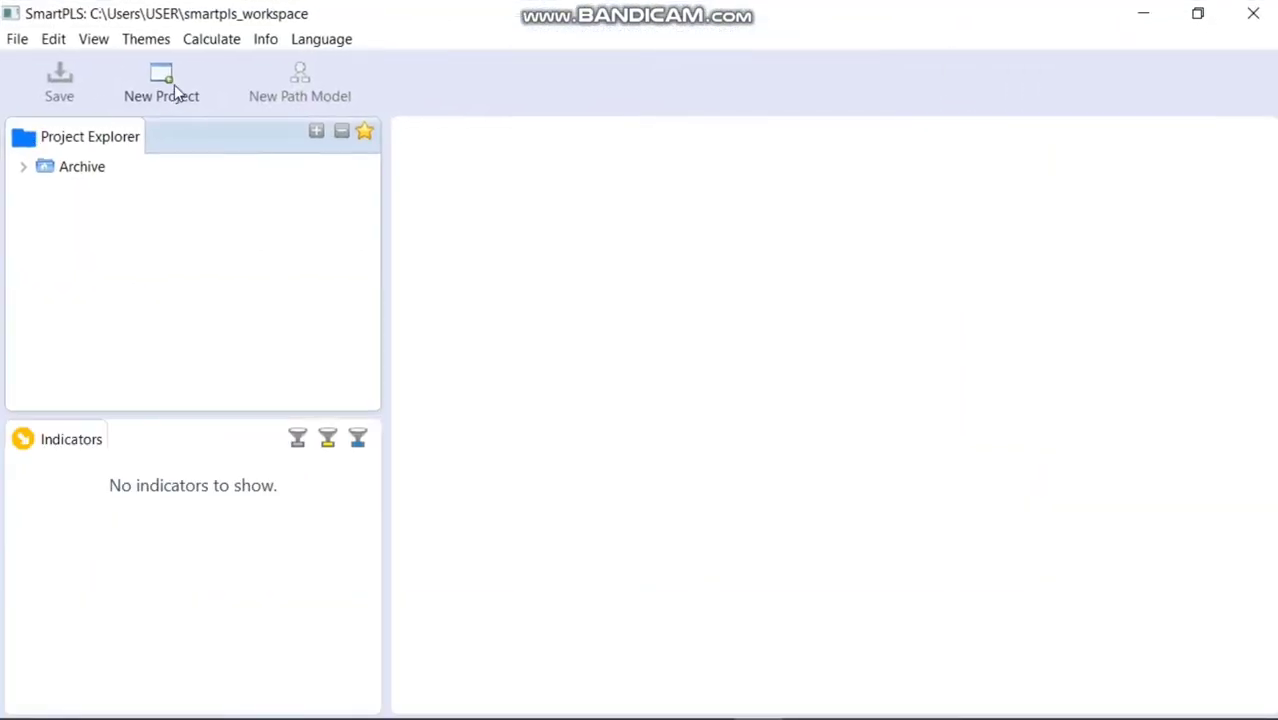
Create a new project named ANALISIS SEM
left_click(174, 86)
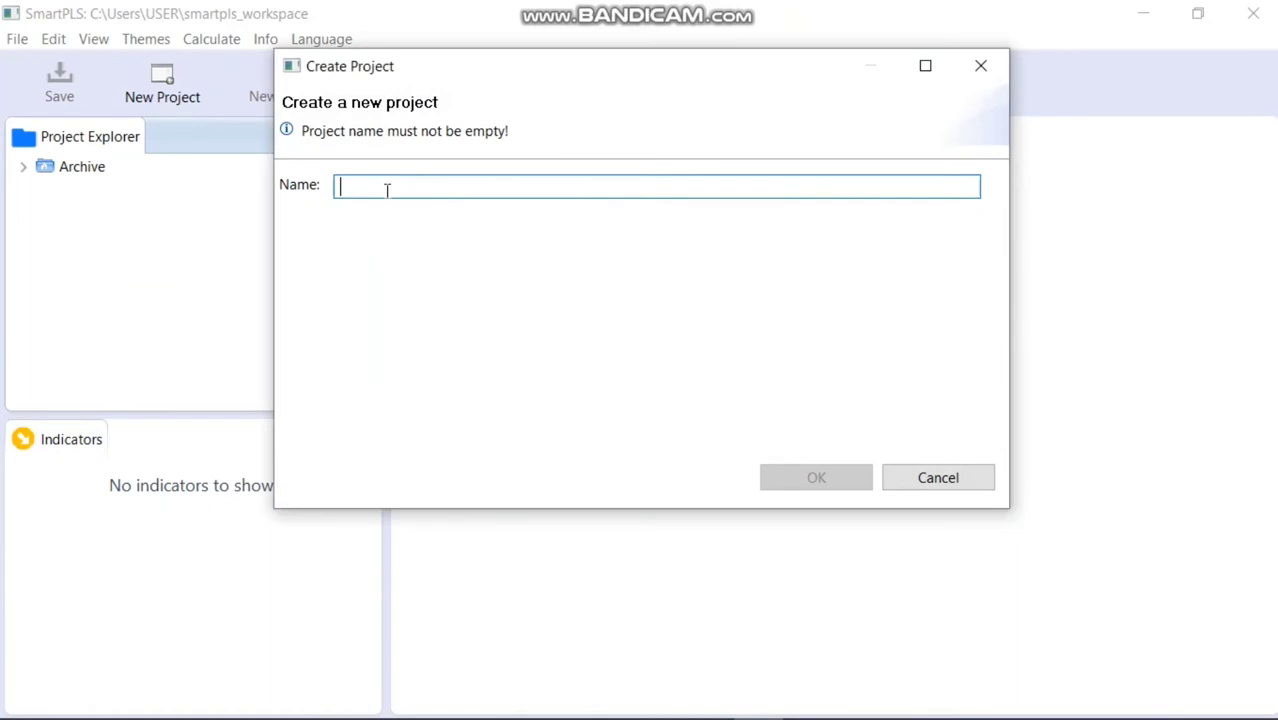
type("an")
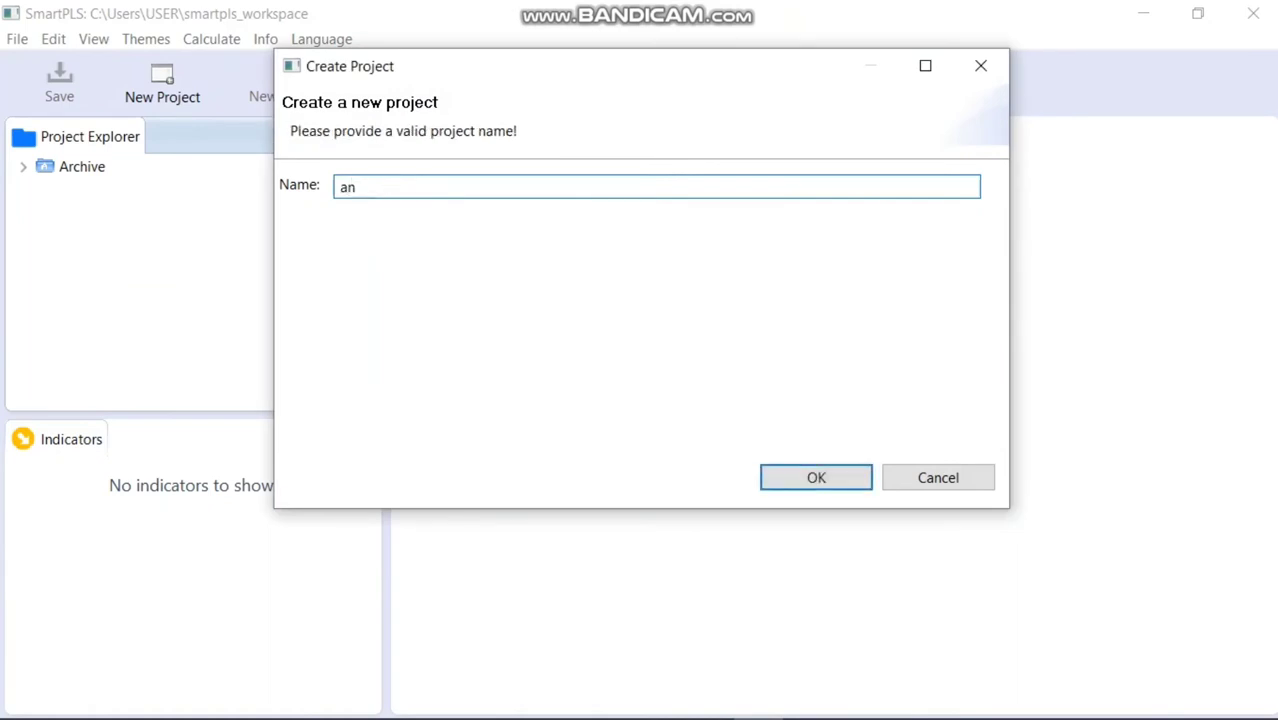
key("BackSpace")
key("BackSpace")
type("ANALISIS SEM")
left_click(840, 482)
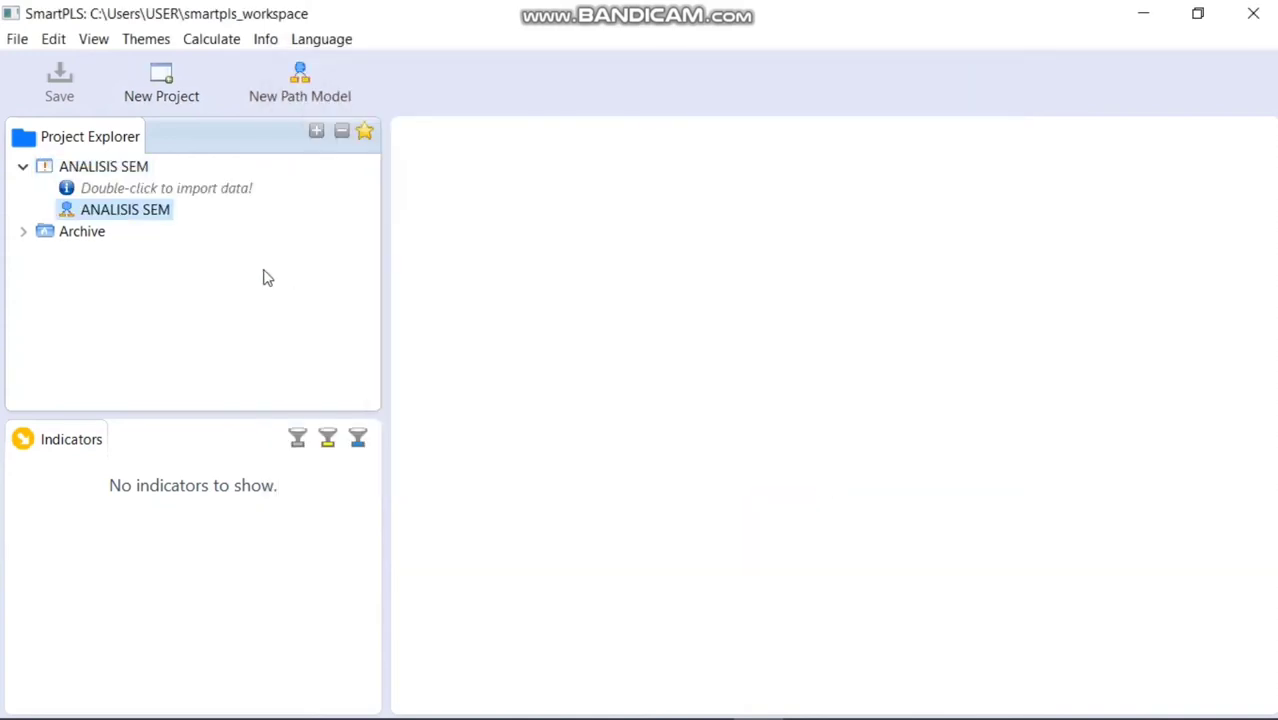
Import the ANALISIS SEM 1 CSV file from the UAS ADP folder into the project, keeping its name
double_click(209, 193)
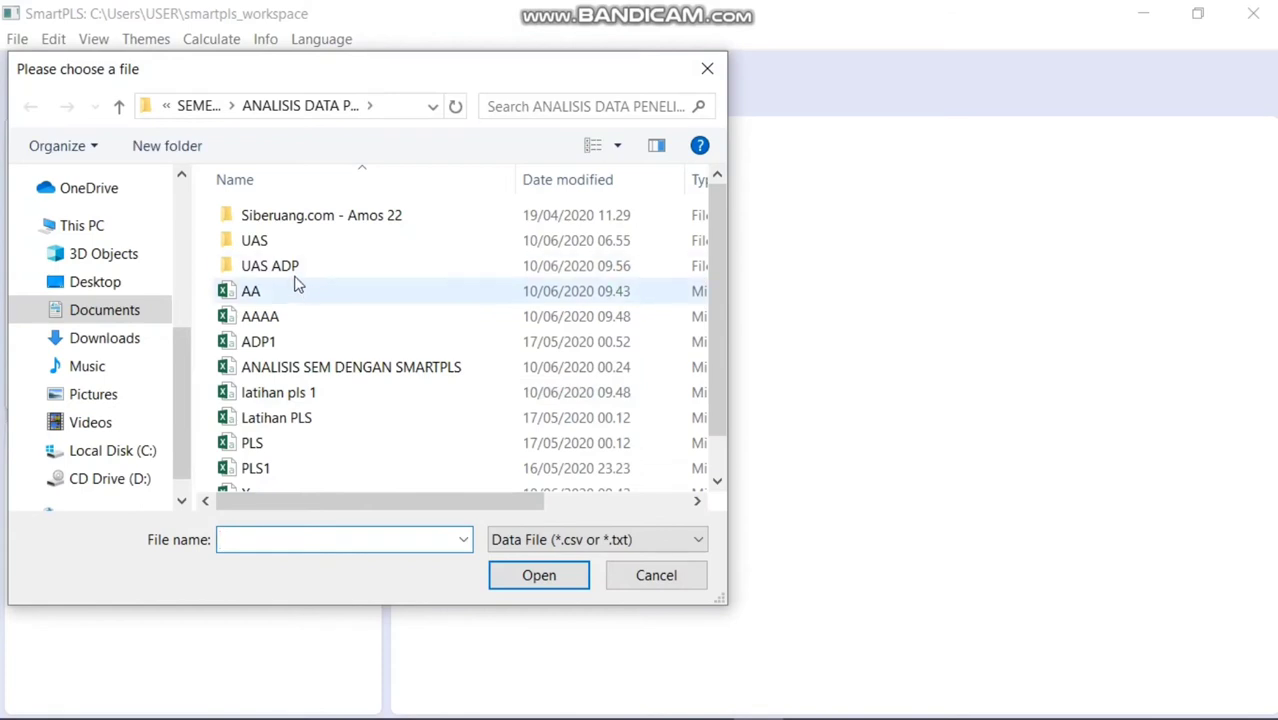
double_click(285, 265)
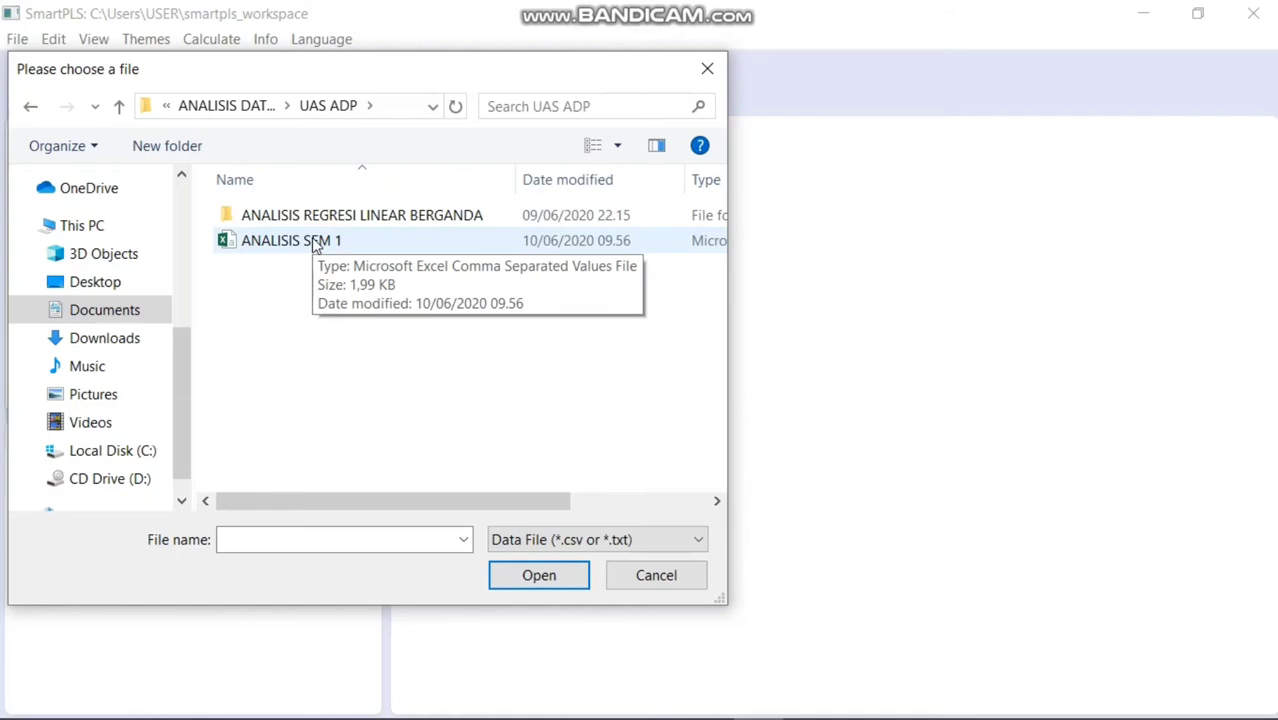
double_click(378, 241)
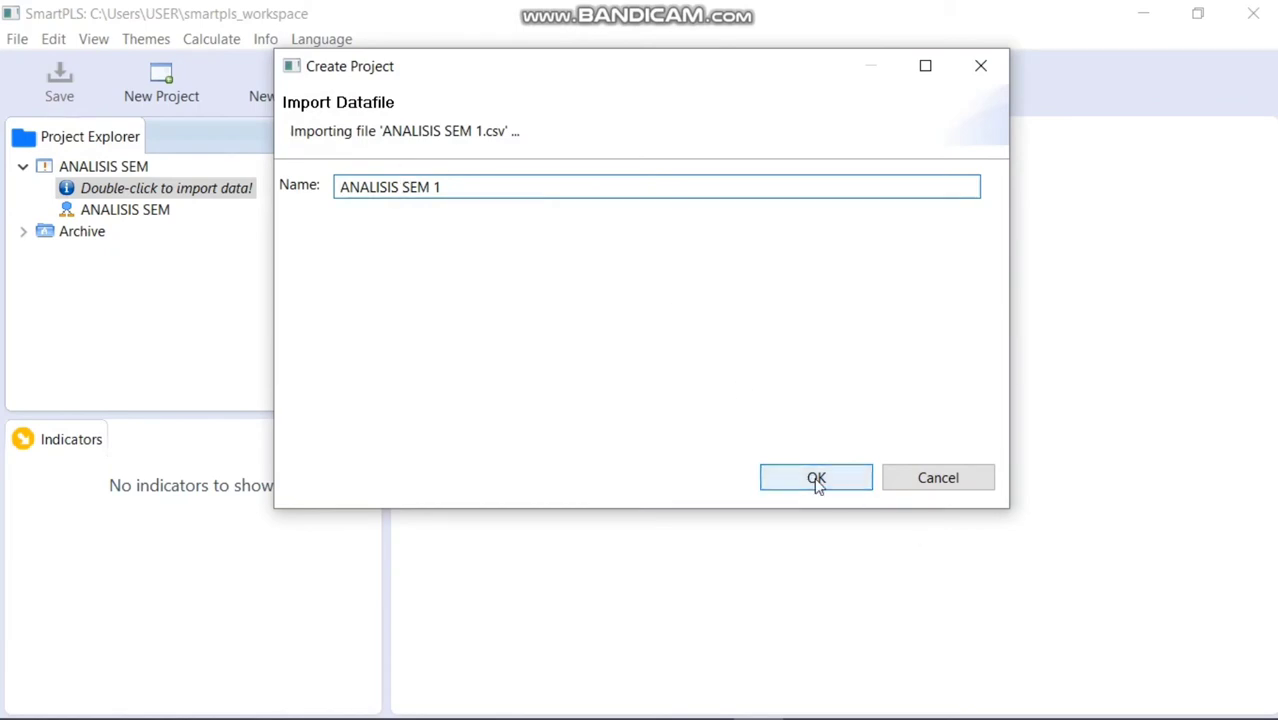
left_click(816, 484)
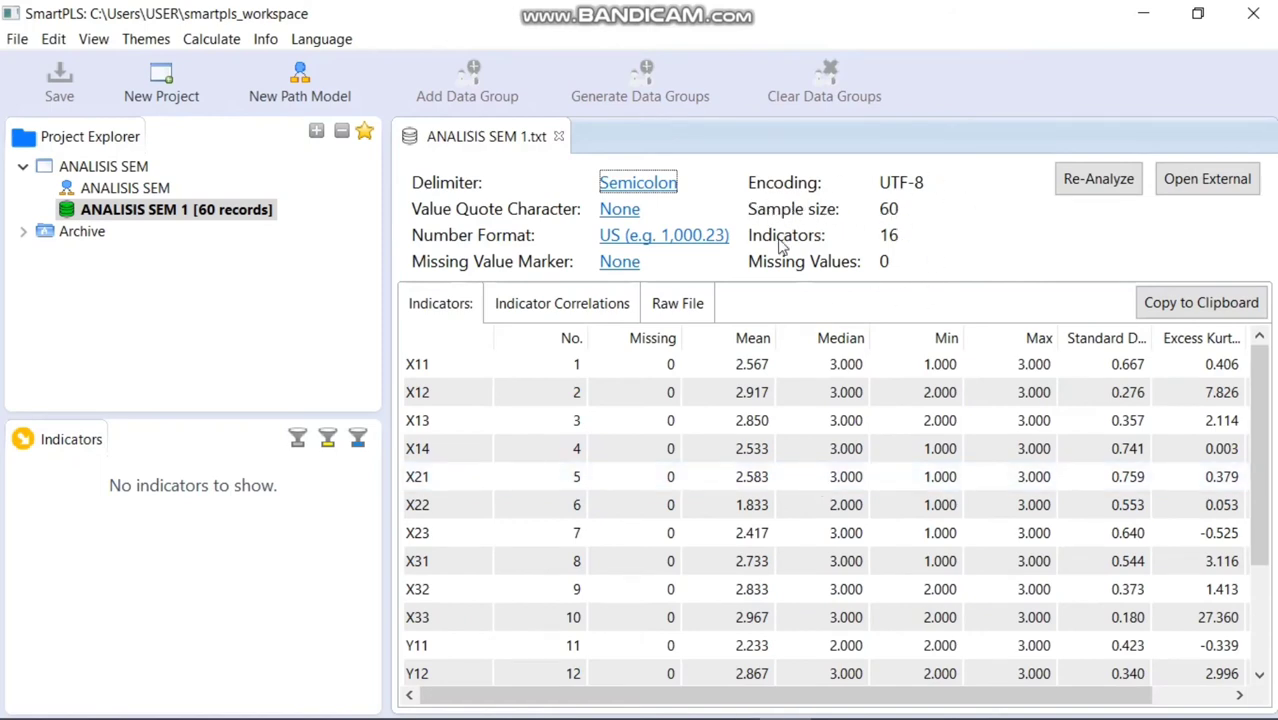
Open the ANALISIS SEM path model and place indicators X11 to X14 on the canvas as one latent variable
left_click(124, 190)
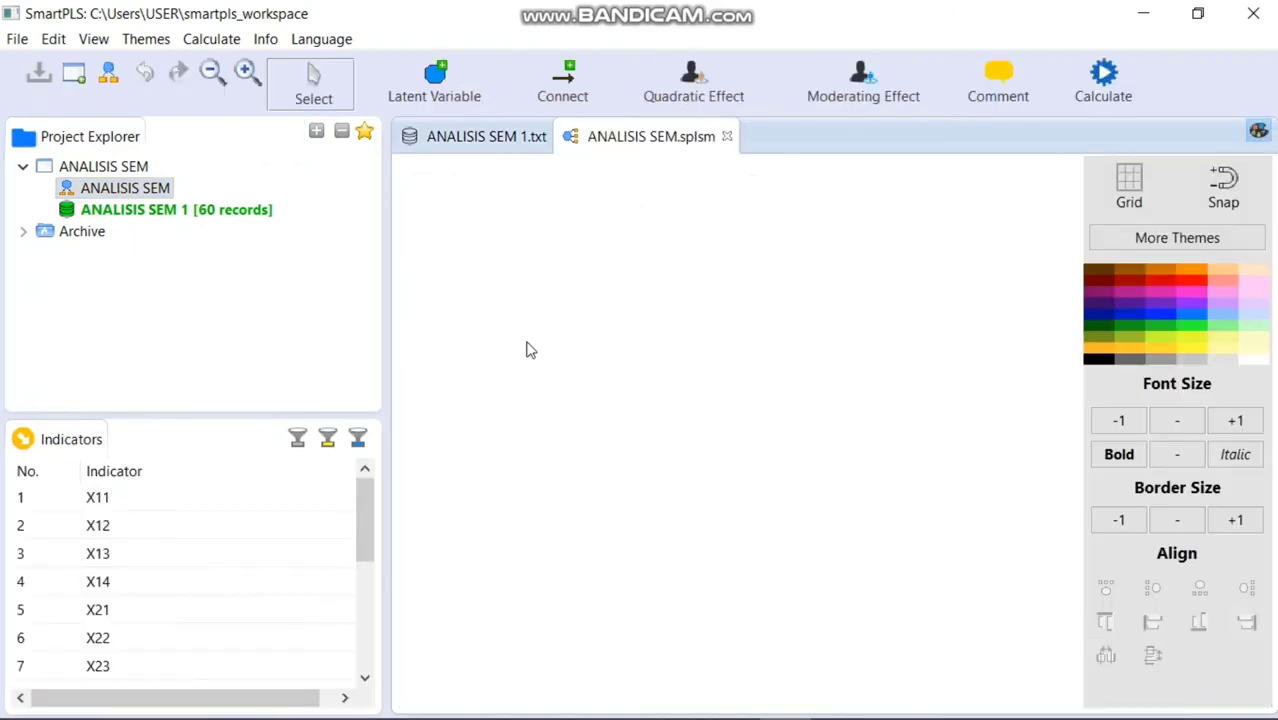
left_click(127, 500)
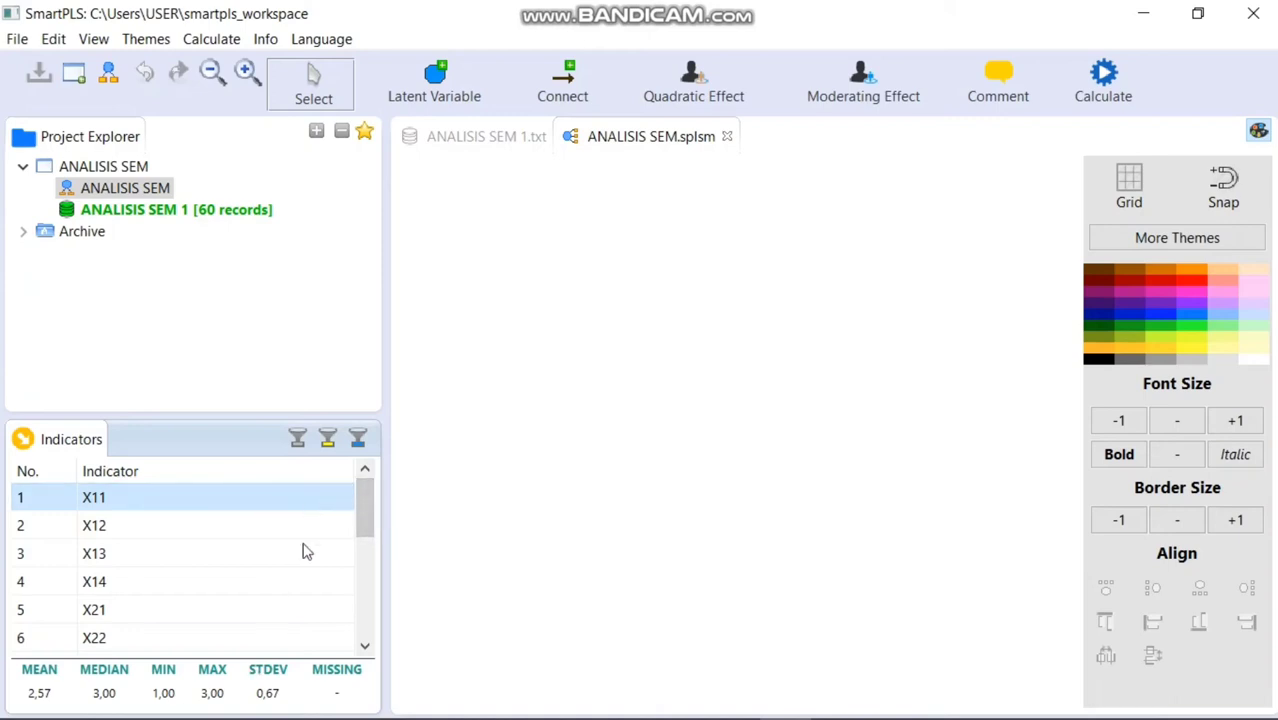
left_click(196, 587, "shift")
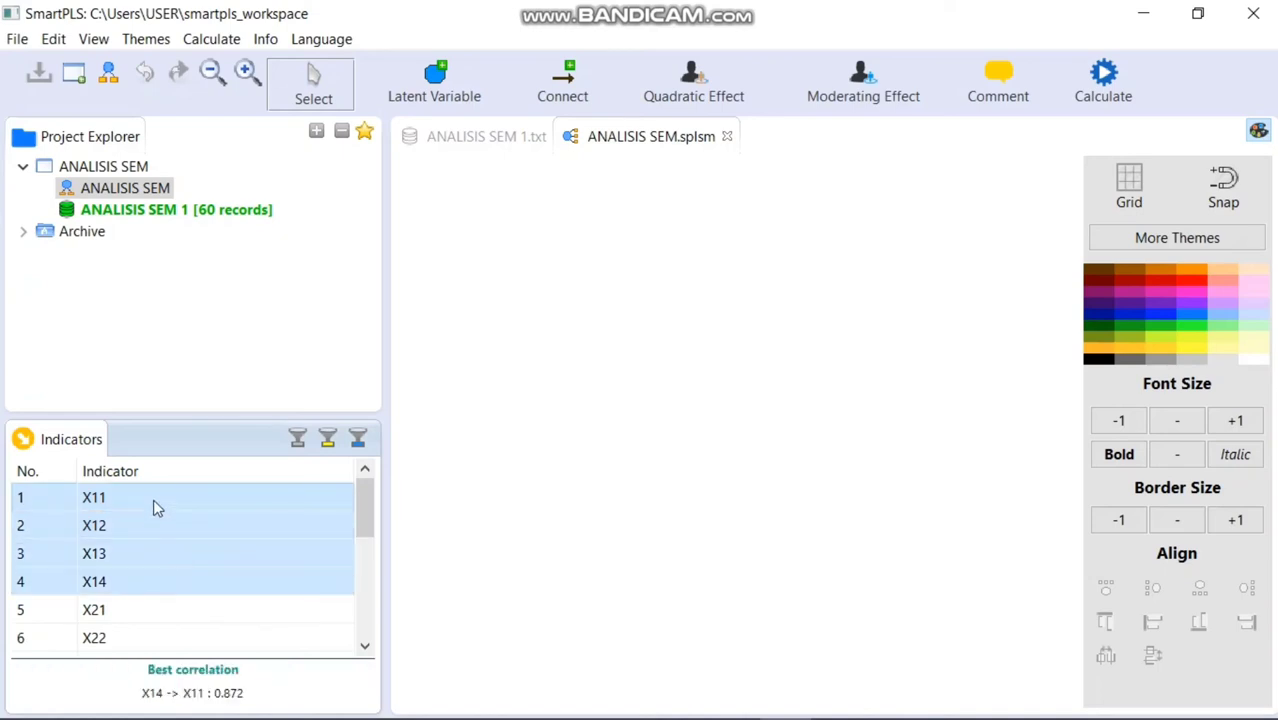
left_click_drag(147, 496, 563, 208)
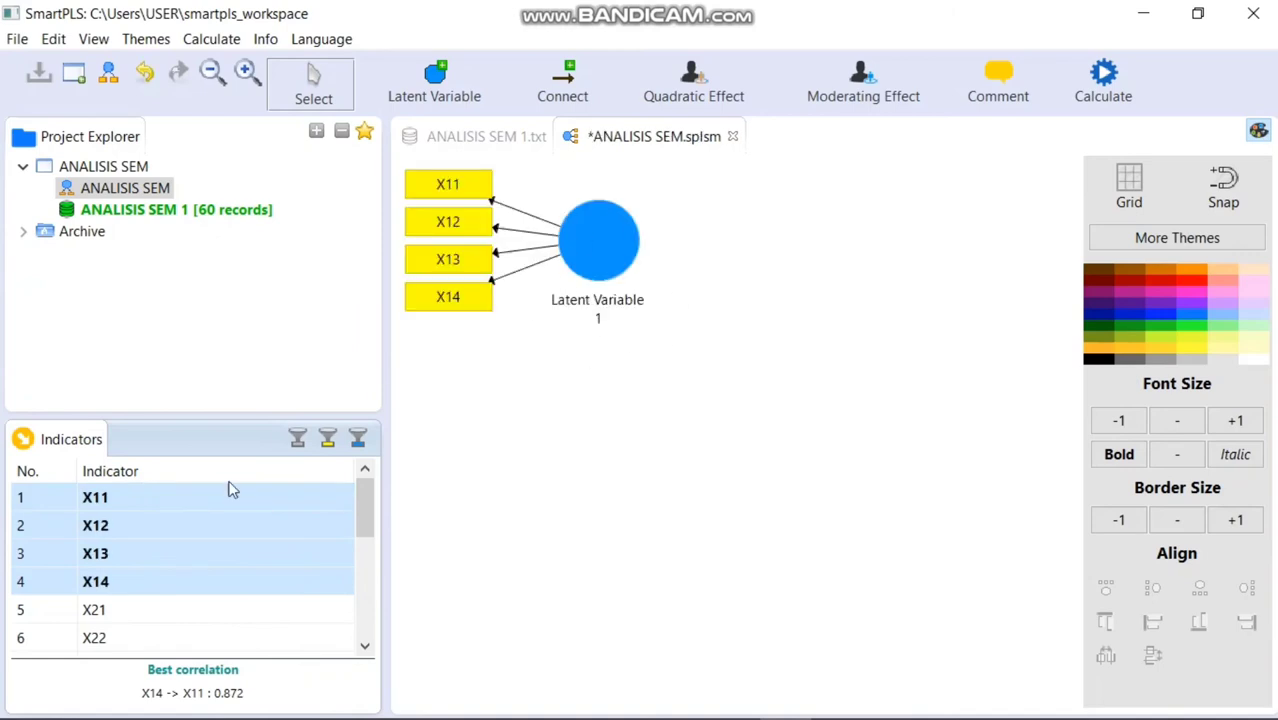
Add a latent variable with indicators X21 to X23 below the first one, and another with X31 to X33 beneath it
left_click(171, 610)
left_click_drag(362, 480, 357, 527)
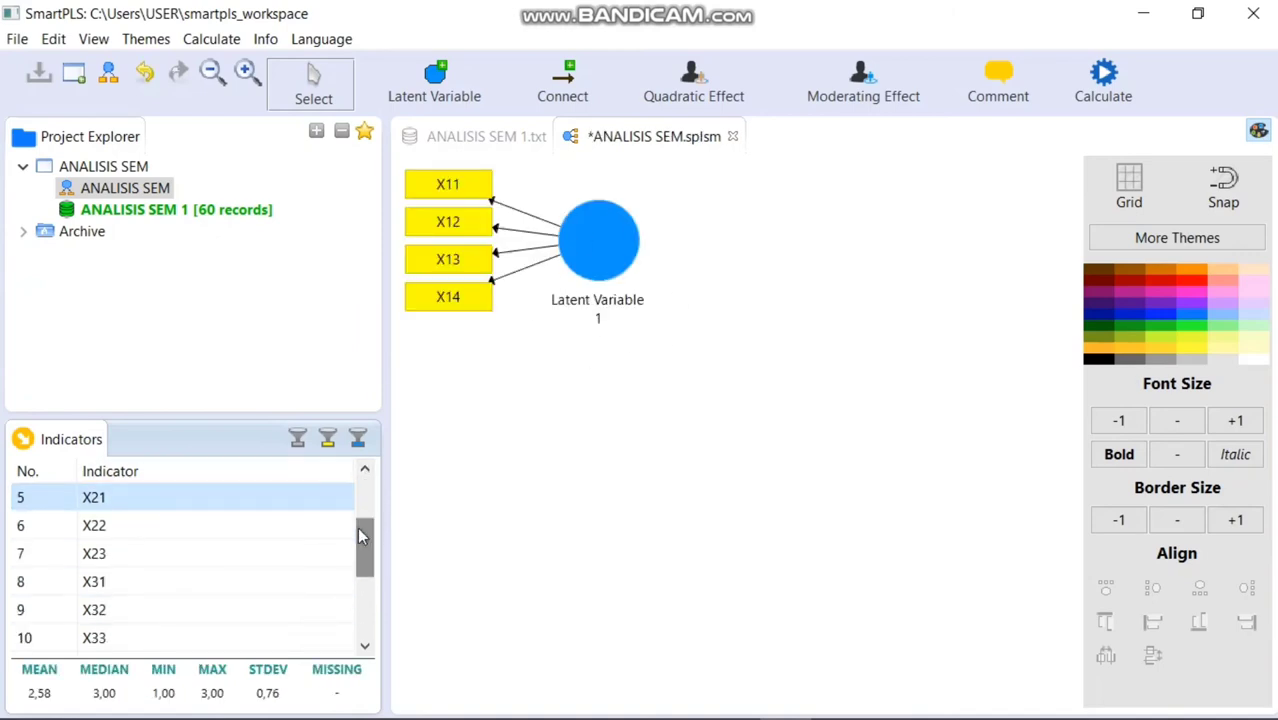
left_click(258, 552, "shift")
left_click_drag(223, 522, 546, 404)
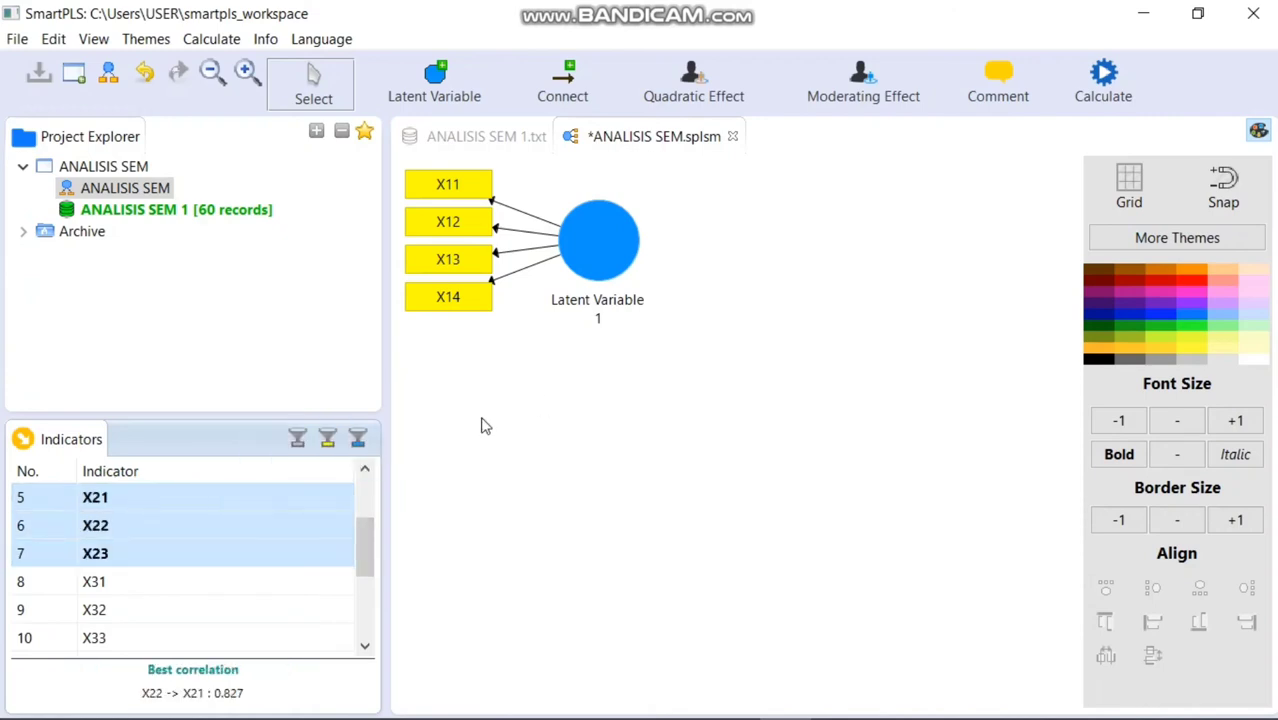
left_click(196, 582)
left_click_drag(368, 556, 360, 573)
left_click(224, 560, "shift")
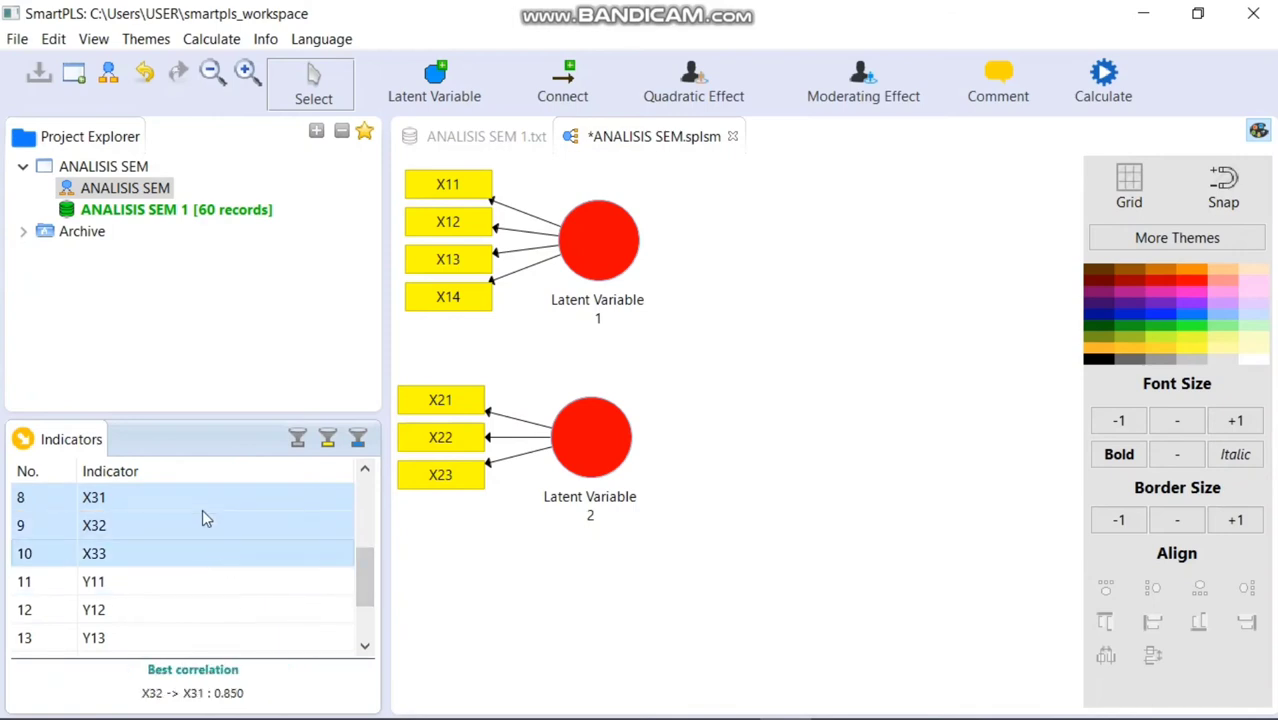
left_click_drag(202, 509, 546, 585)
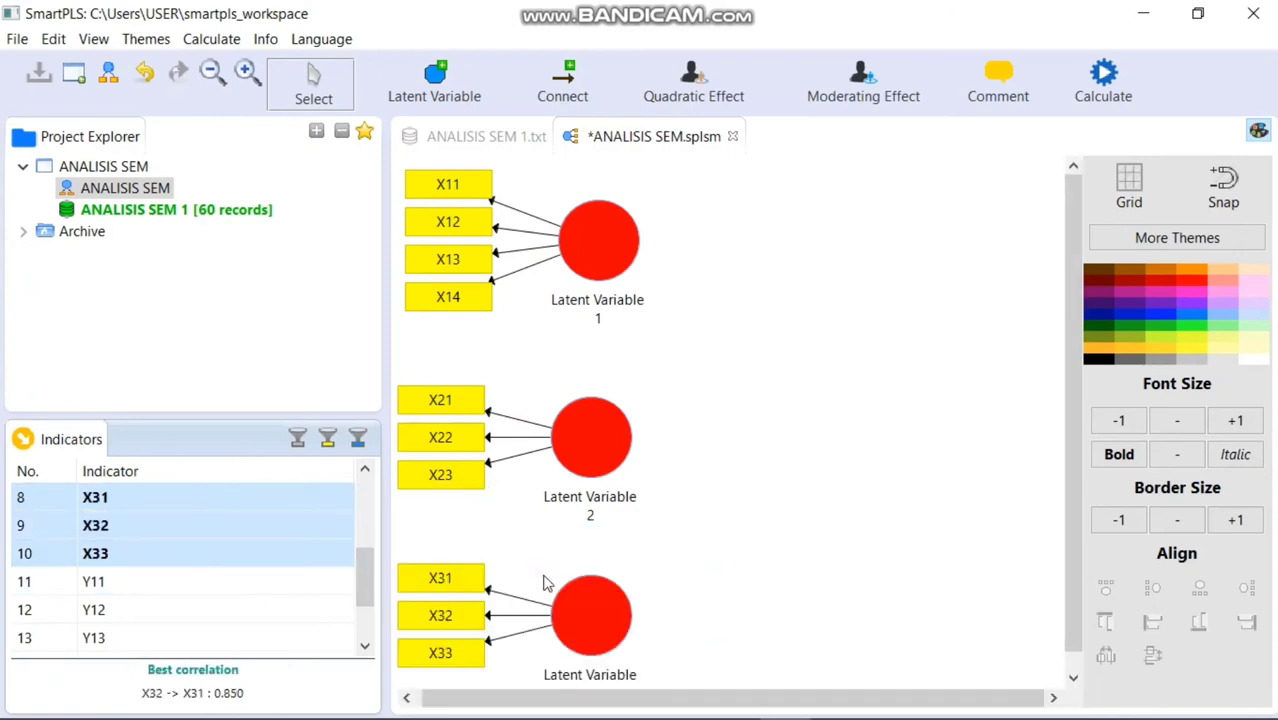
Add a latent variable with indicators Y11 to Y13 to the right of the X constructs, and one with Y21 to Y23 below it
left_click(186, 593)
scroll(358, 589, "down", 1)
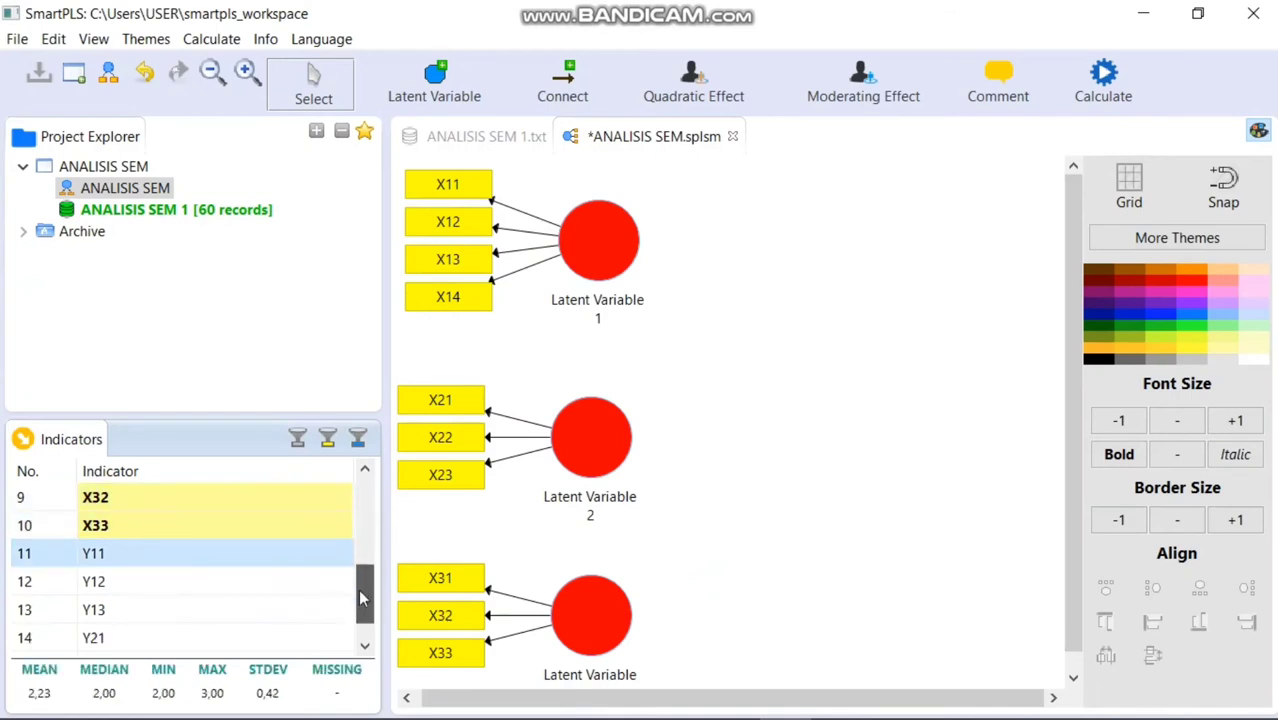
left_click(240, 557, "shift")
left_click_drag(208, 511, 836, 328)
left_click(199, 588)
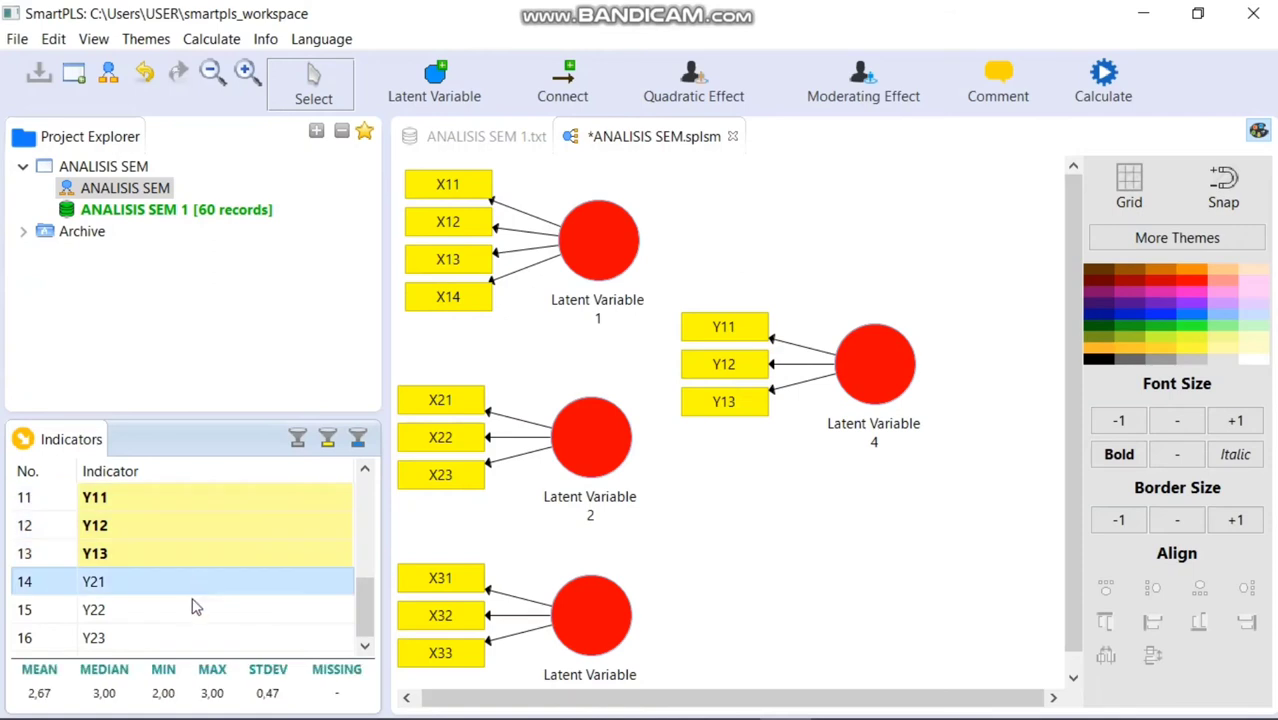
left_click(183, 638, "shift")
left_click_drag(183, 638, 827, 539)
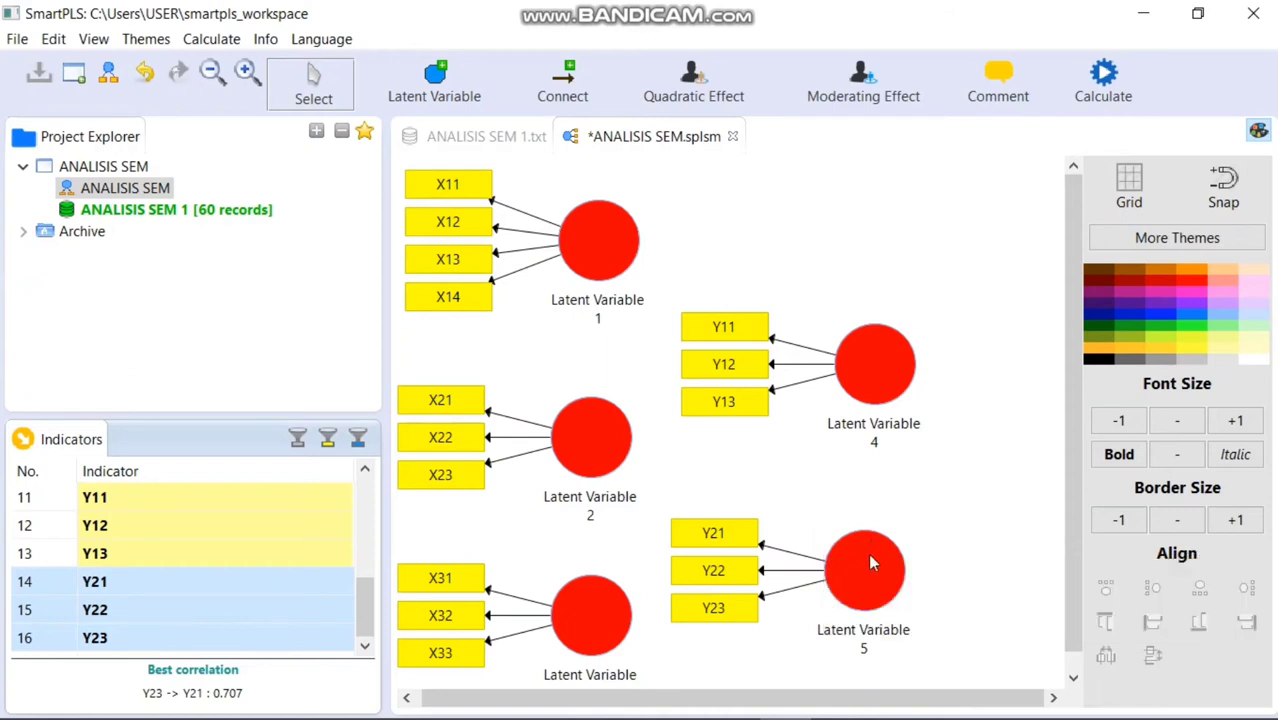
Line up the two Y latent variables, align indicators Y11 to Y13 on the right of their construct and shift it left
left_click(868, 553)
left_click_drag(887, 540, 887, 540)
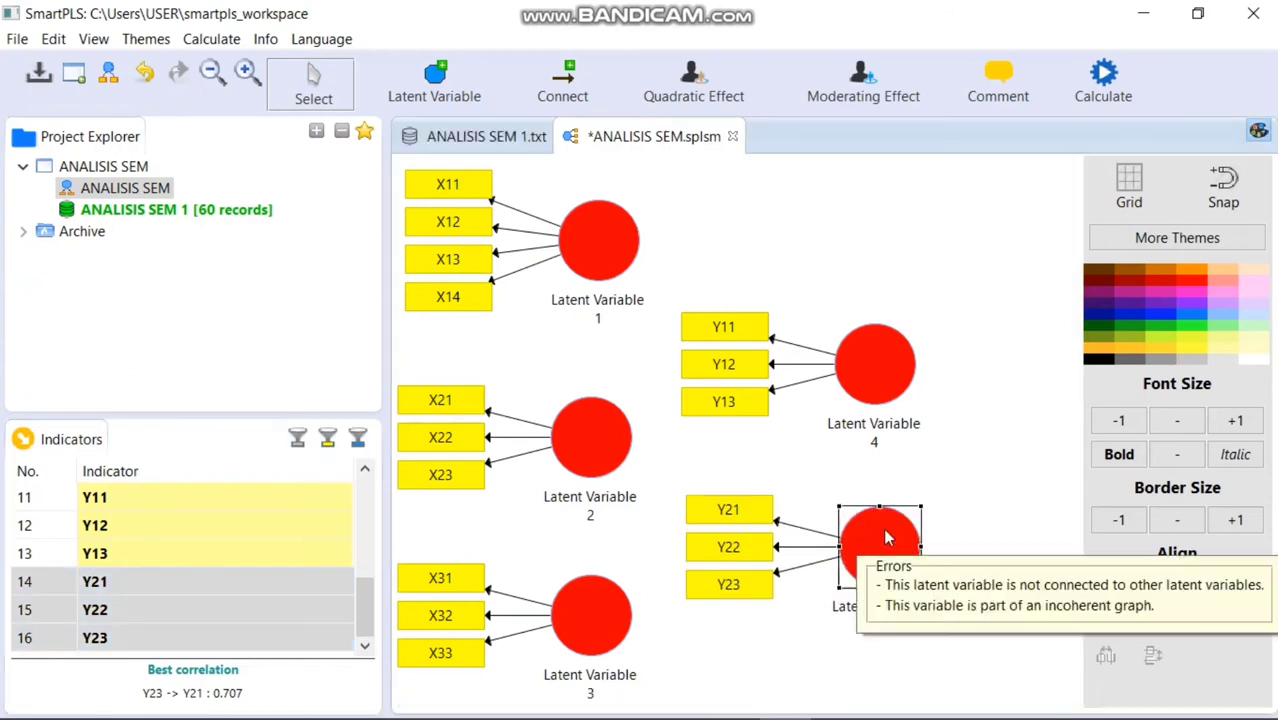
left_click_drag(876, 347, 881, 334)
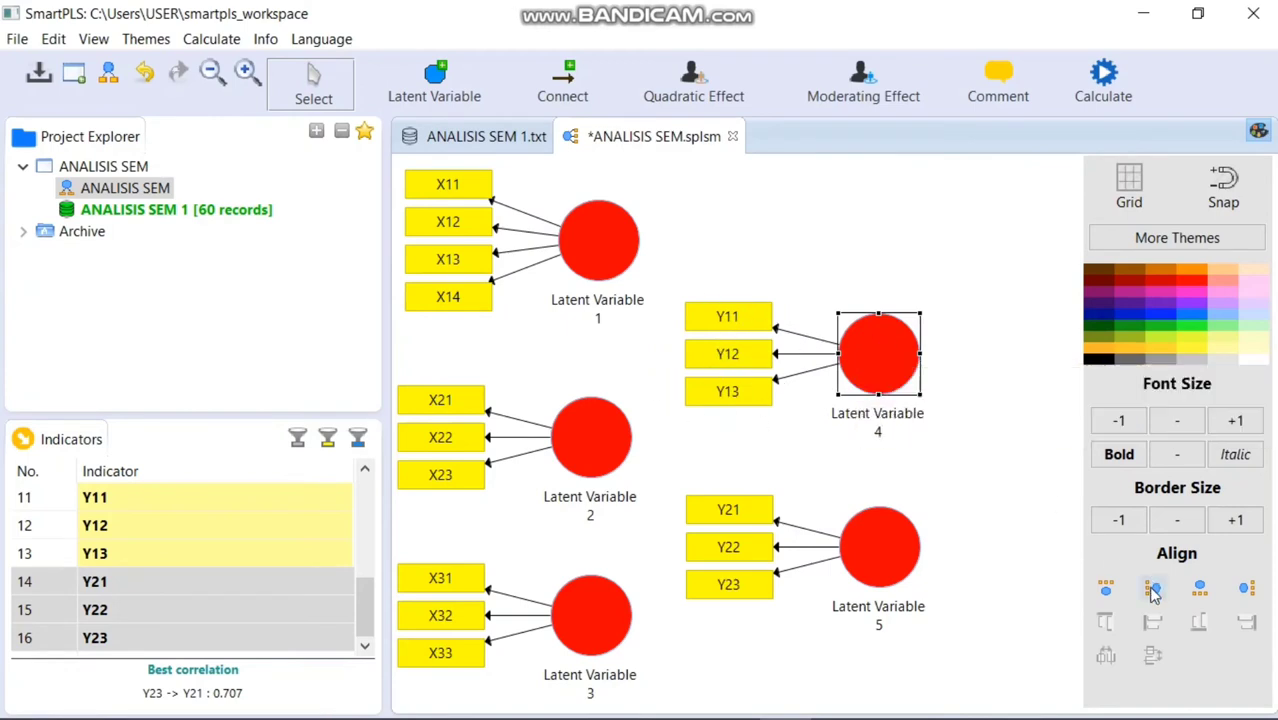
left_click(1107, 590)
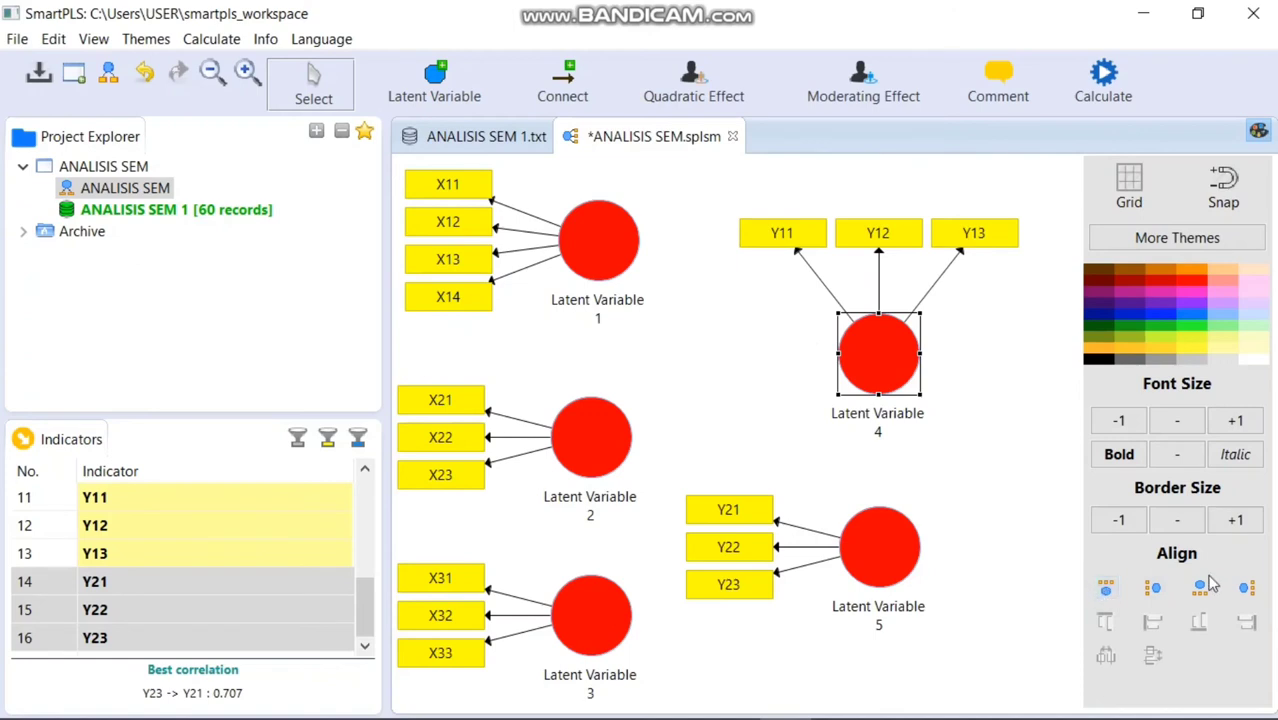
left_click(1201, 590)
left_click(1246, 588)
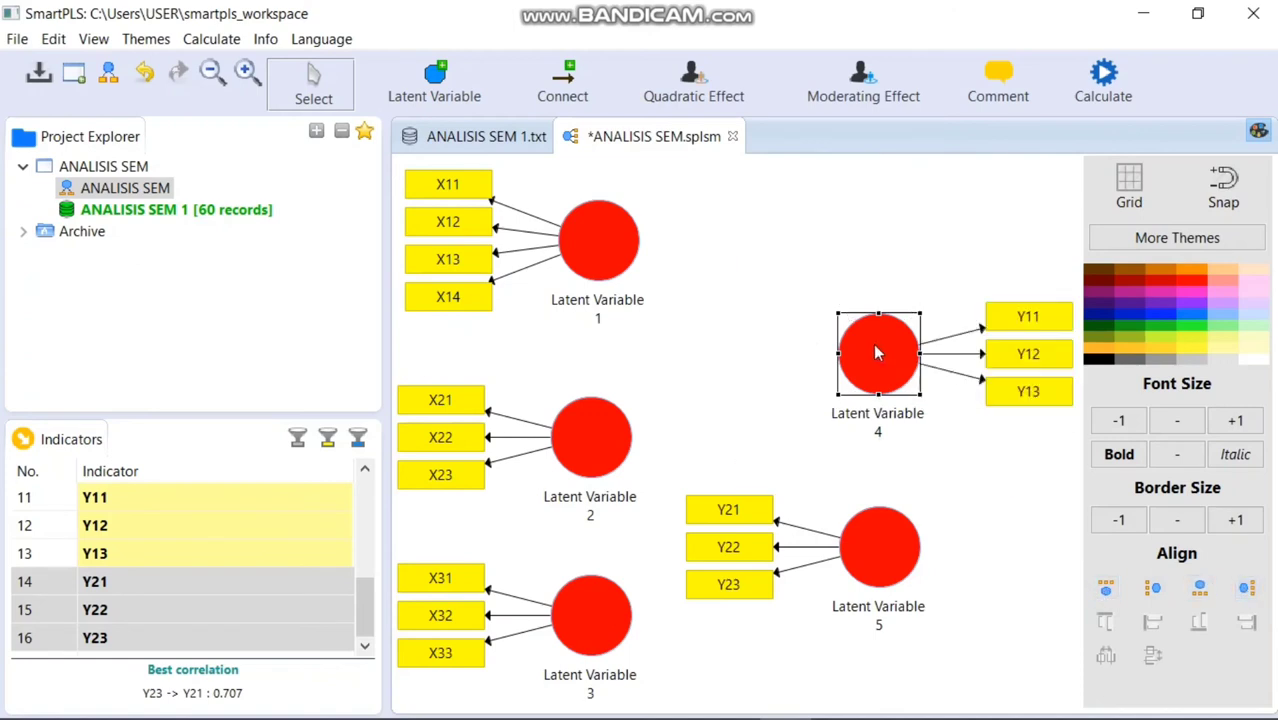
left_click_drag(876, 348, 807, 338)
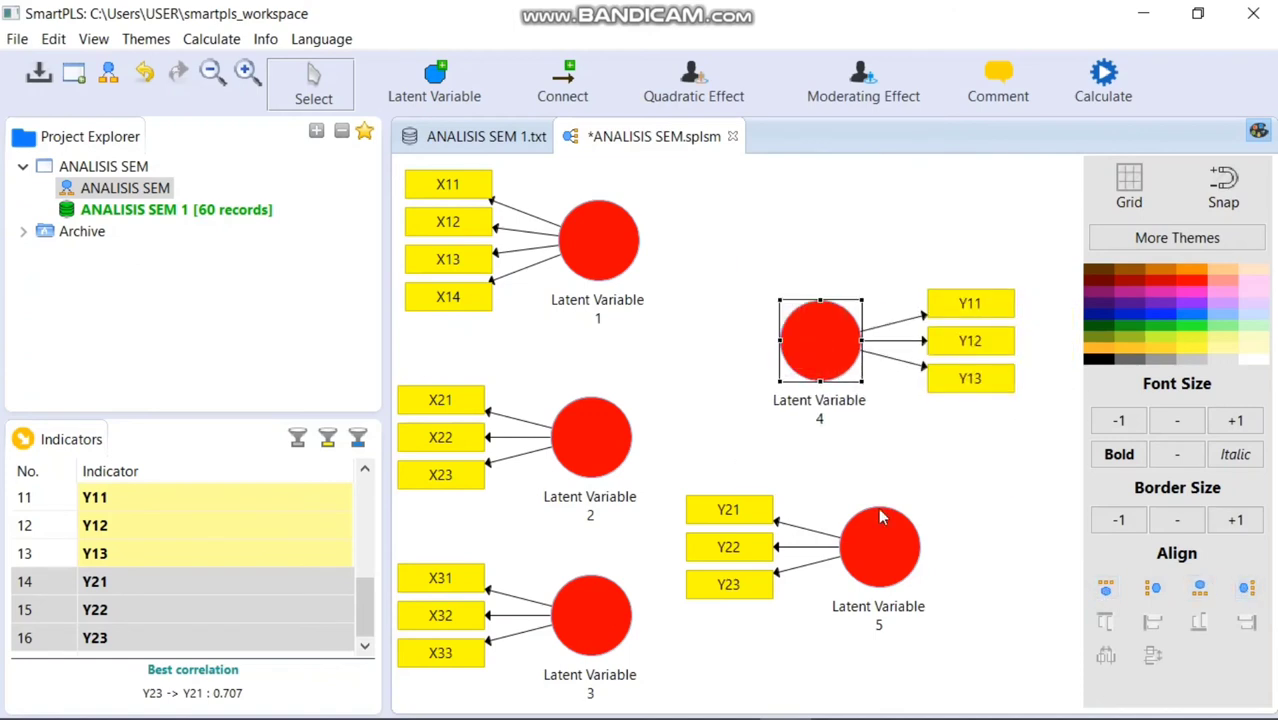
Align indicators Y21 to Y23 on the right of their latent variable and shift that construct left under the Y11–Y13 one
left_click(880, 542)
left_click(1246, 590)
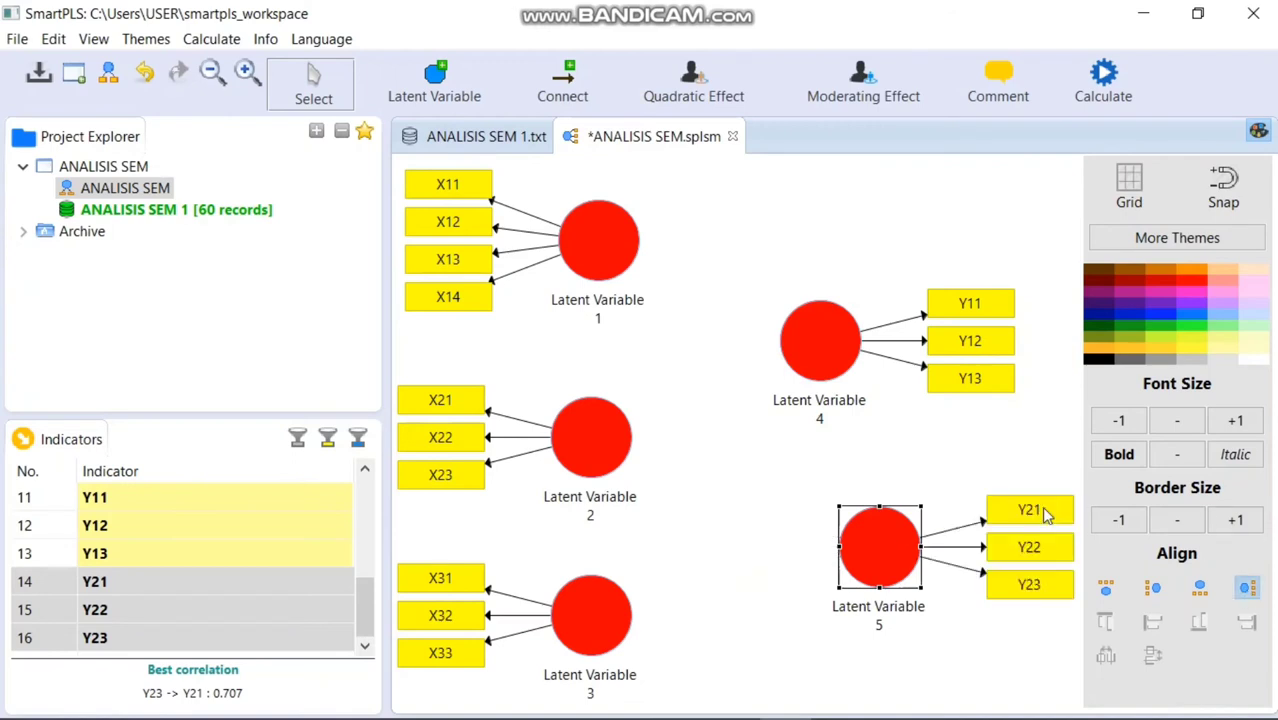
left_click_drag(880, 545, 828, 544)
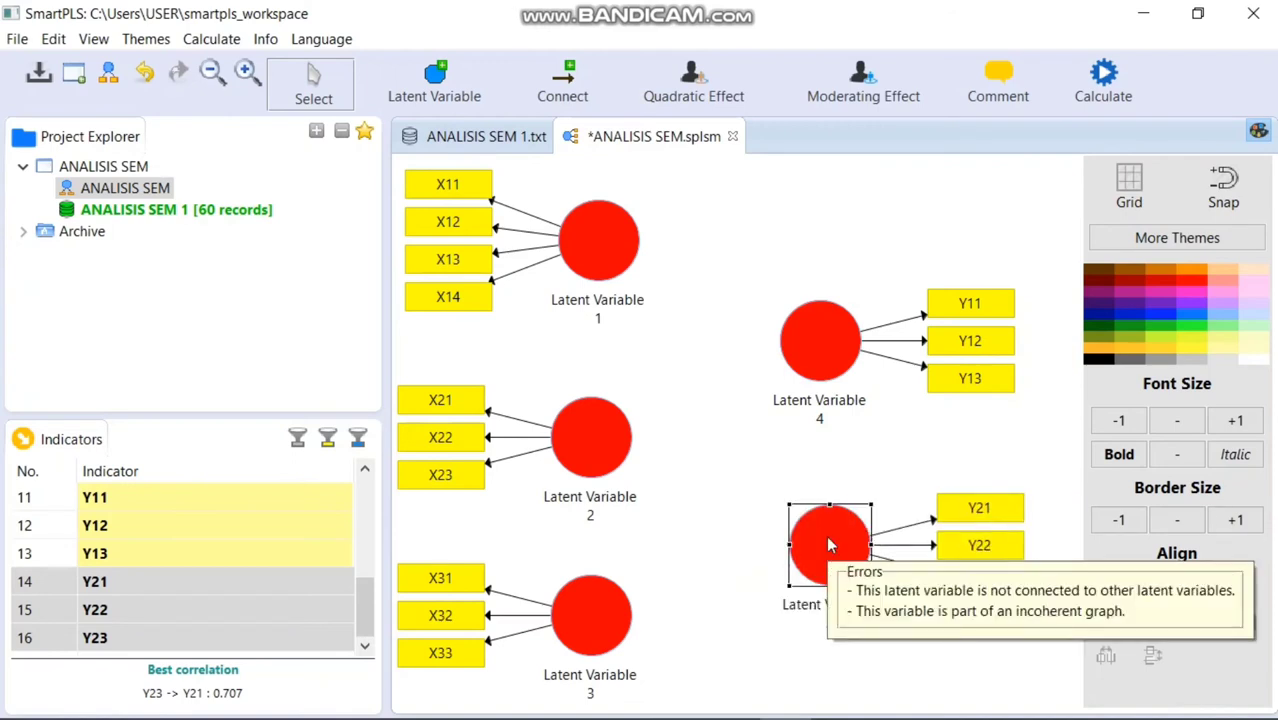
Rename the latent variable with indicators X11 to X14 as X1
mouse_move(570, 229)
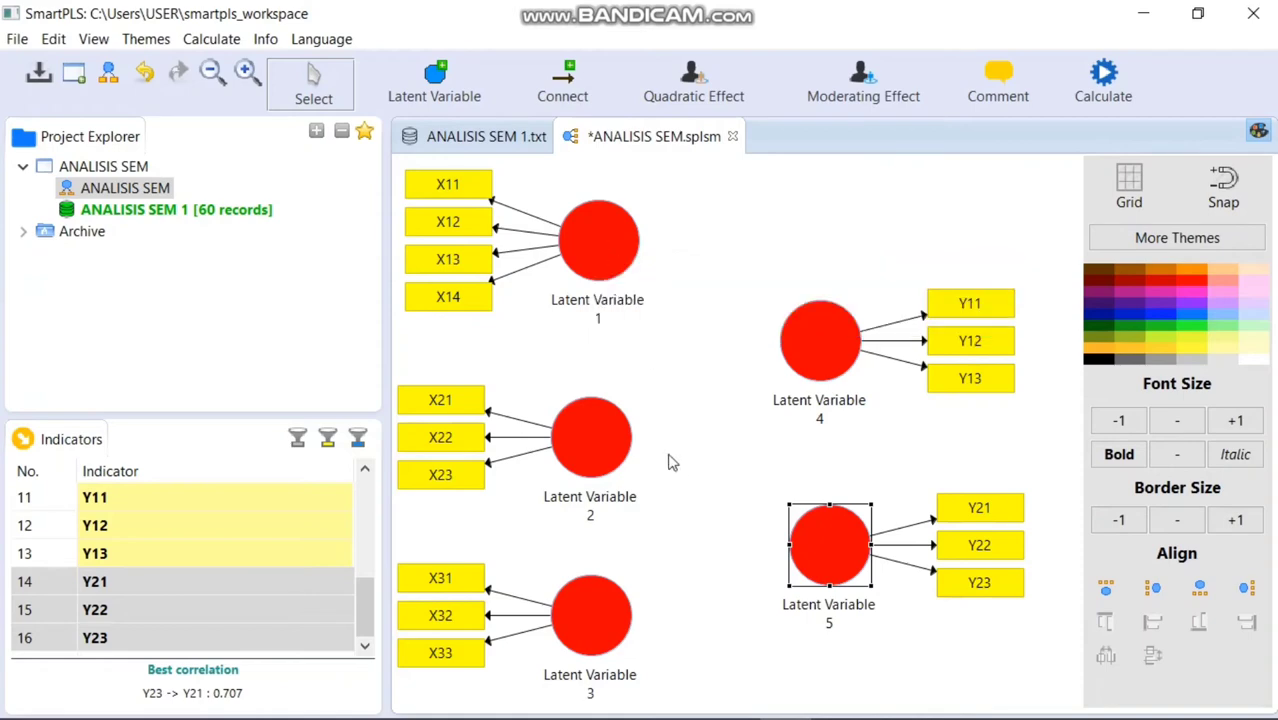
left_click(598, 268)
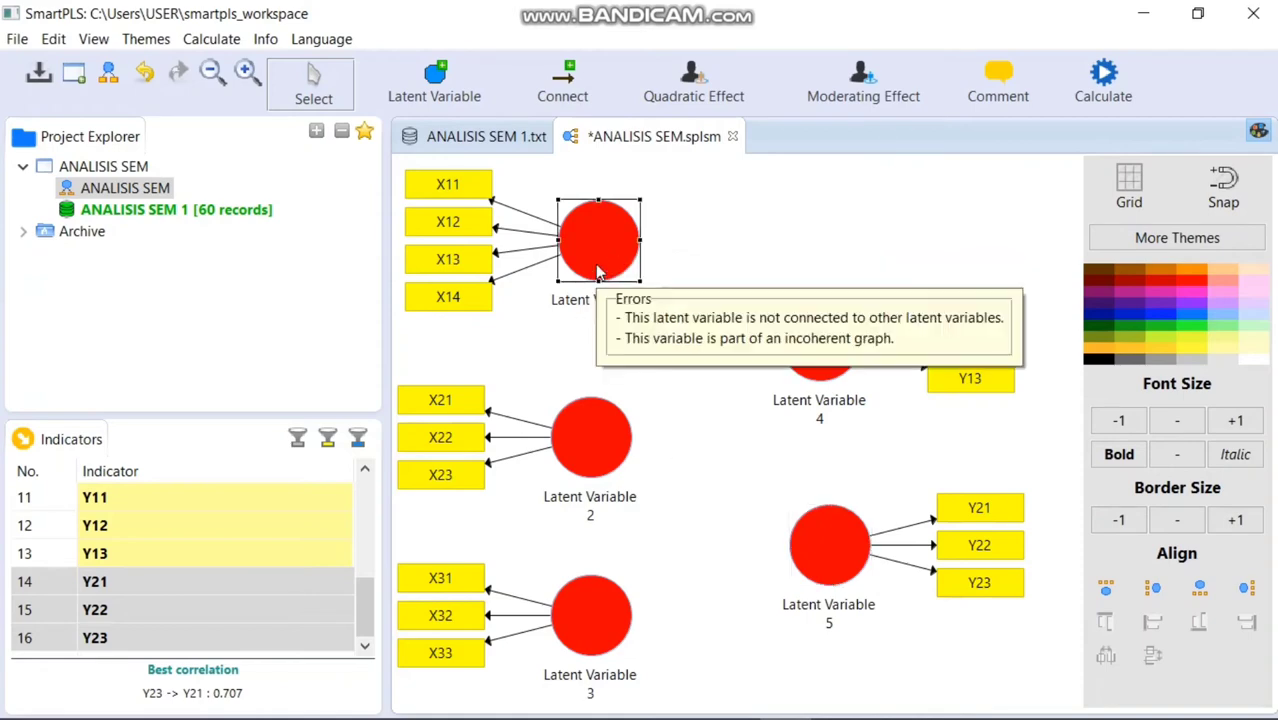
right_click(594, 216)
left_click(657, 122)
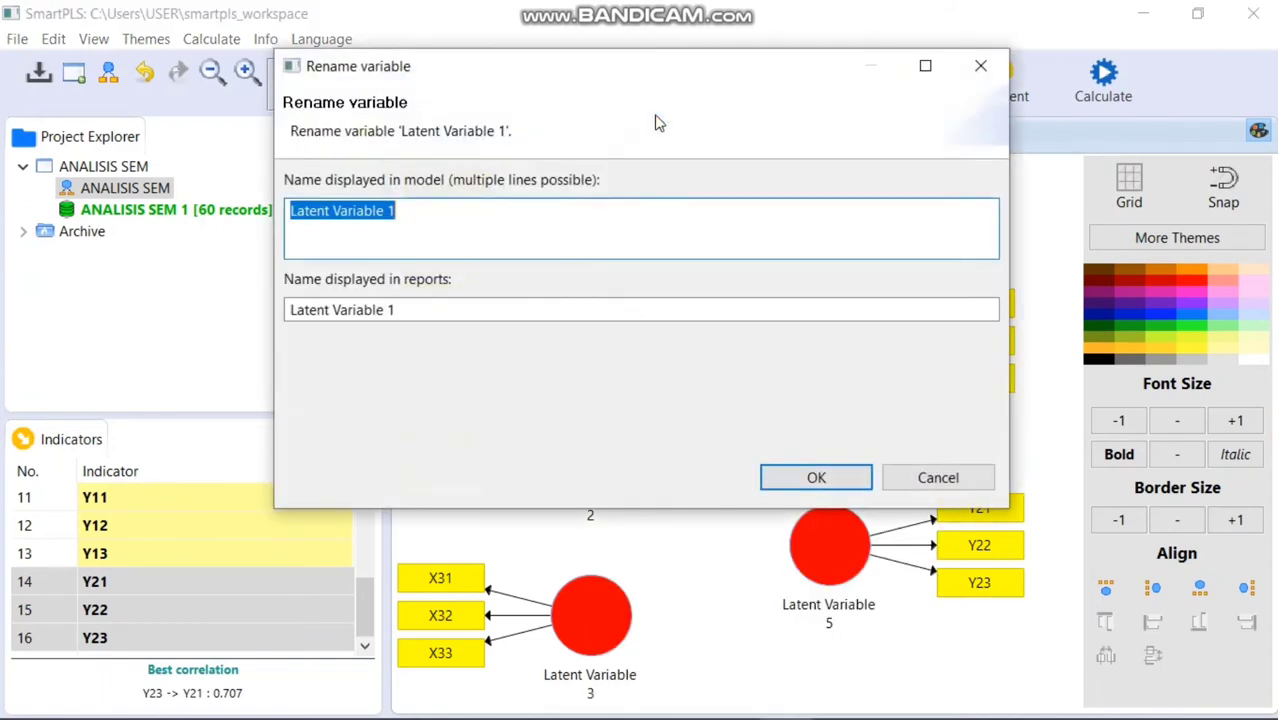
double_click(381, 211)
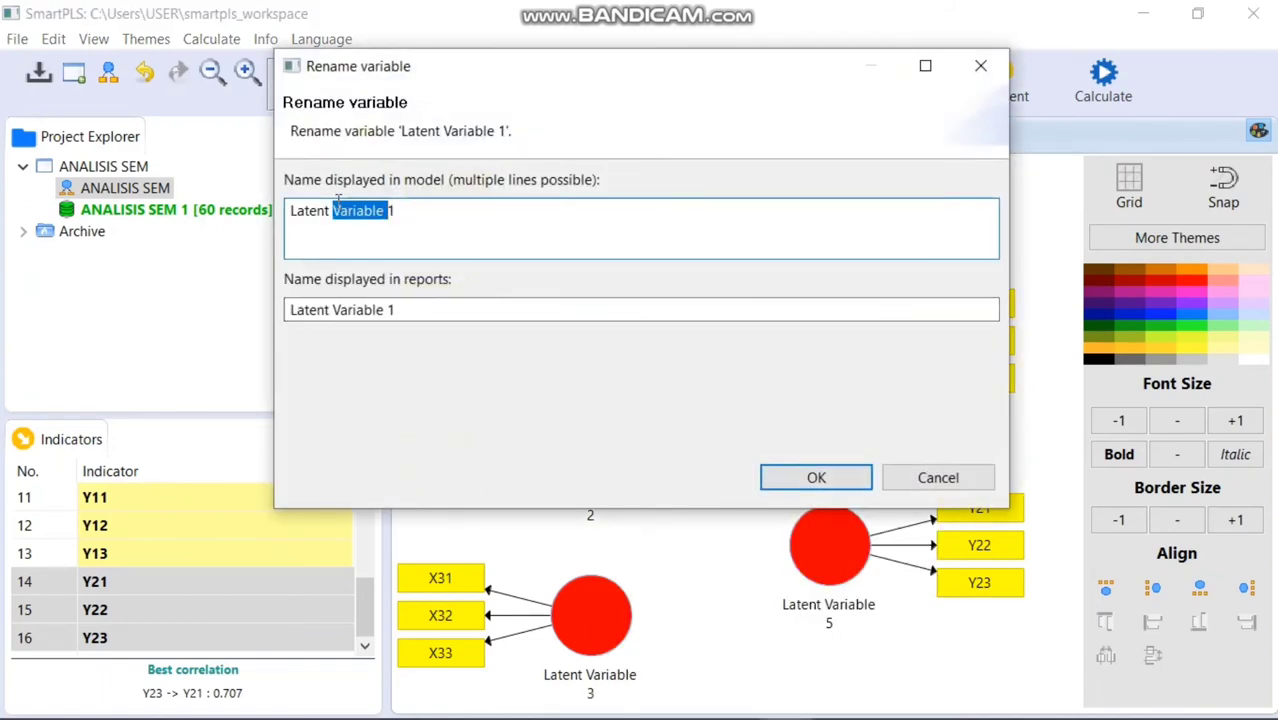
left_click(368, 227)
key("ctrl+a")
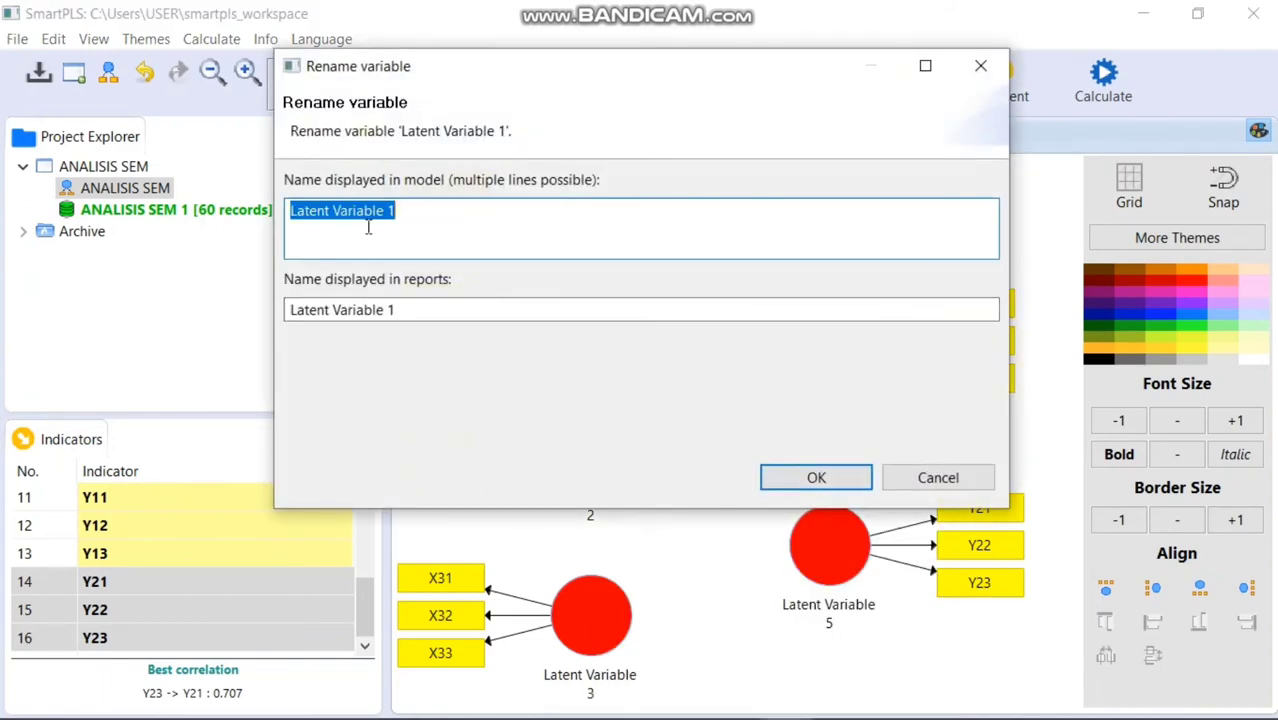
type("X1")
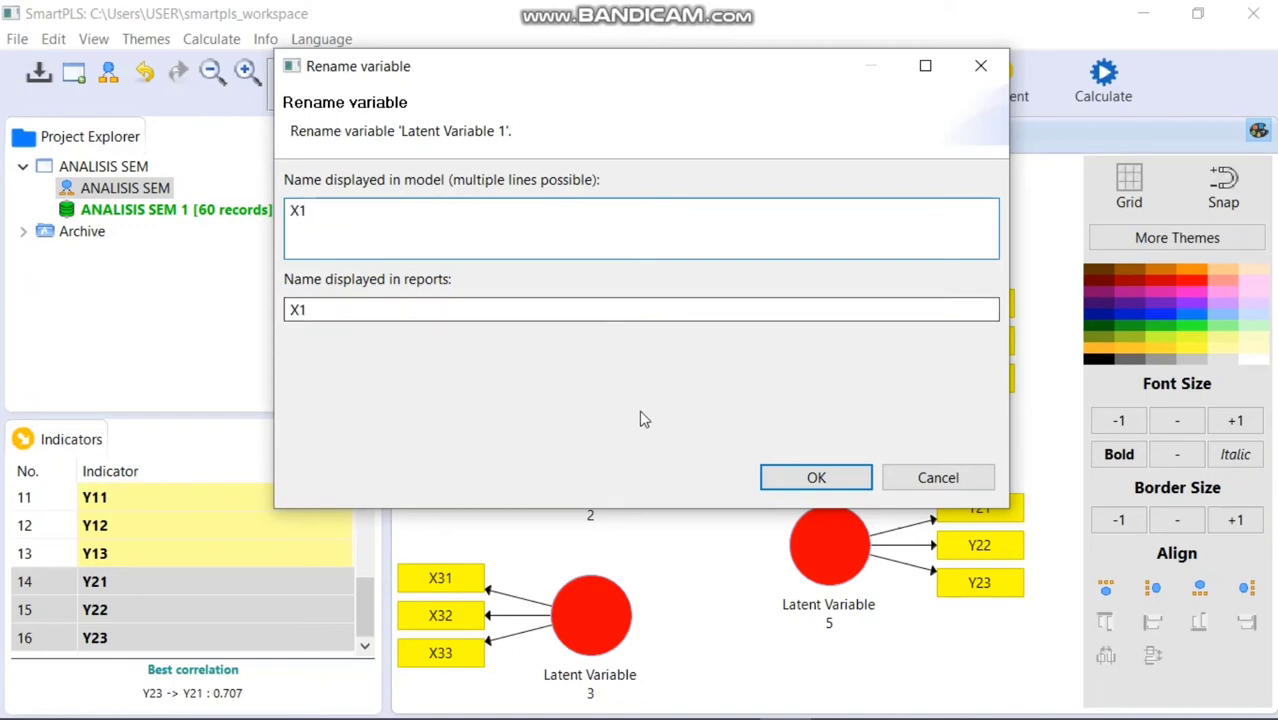
left_click(792, 478)
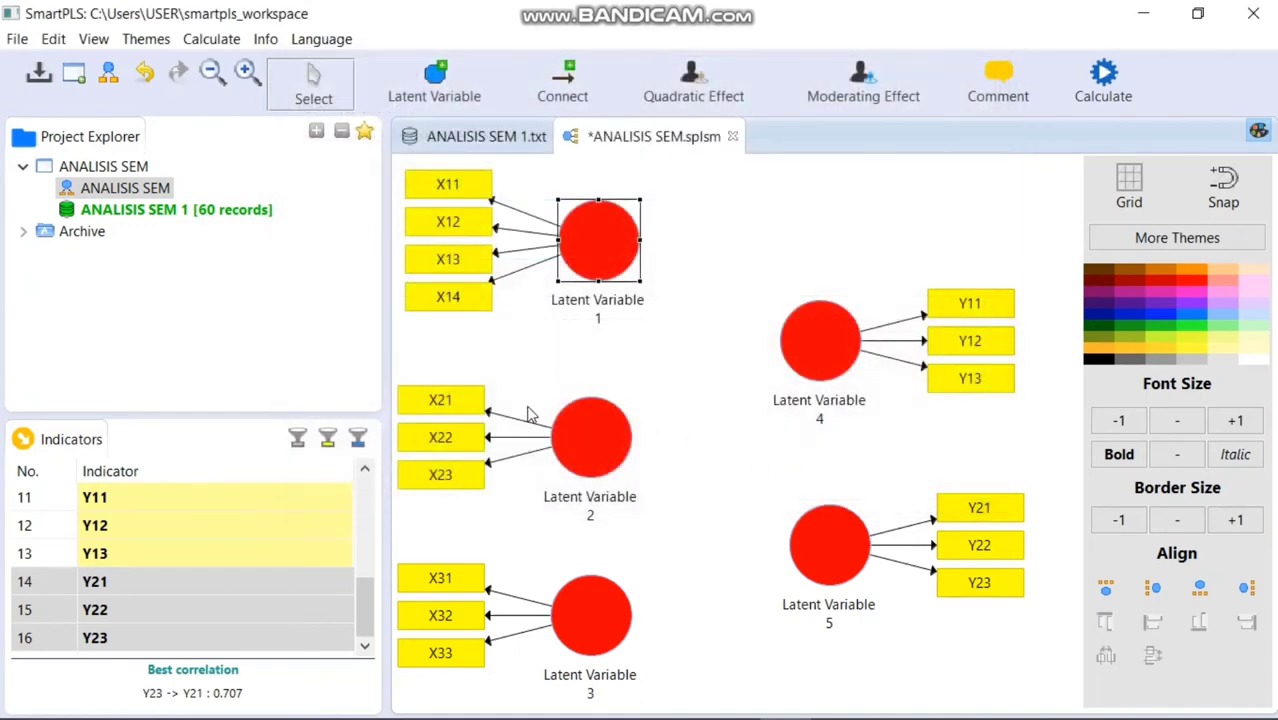
Rename the latent variable with indicators X21 to X23 as X2
left_click(590, 430)
right_click(597, 428)
left_click(700, 122)
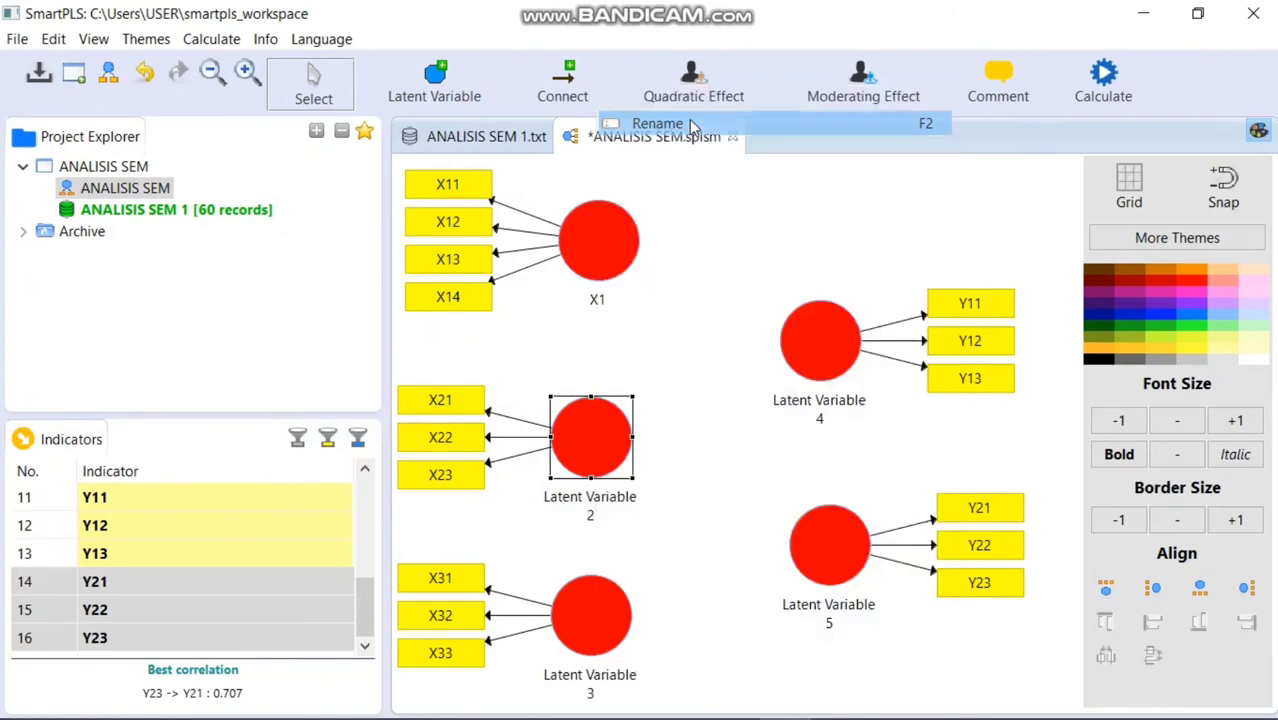
type("X2")
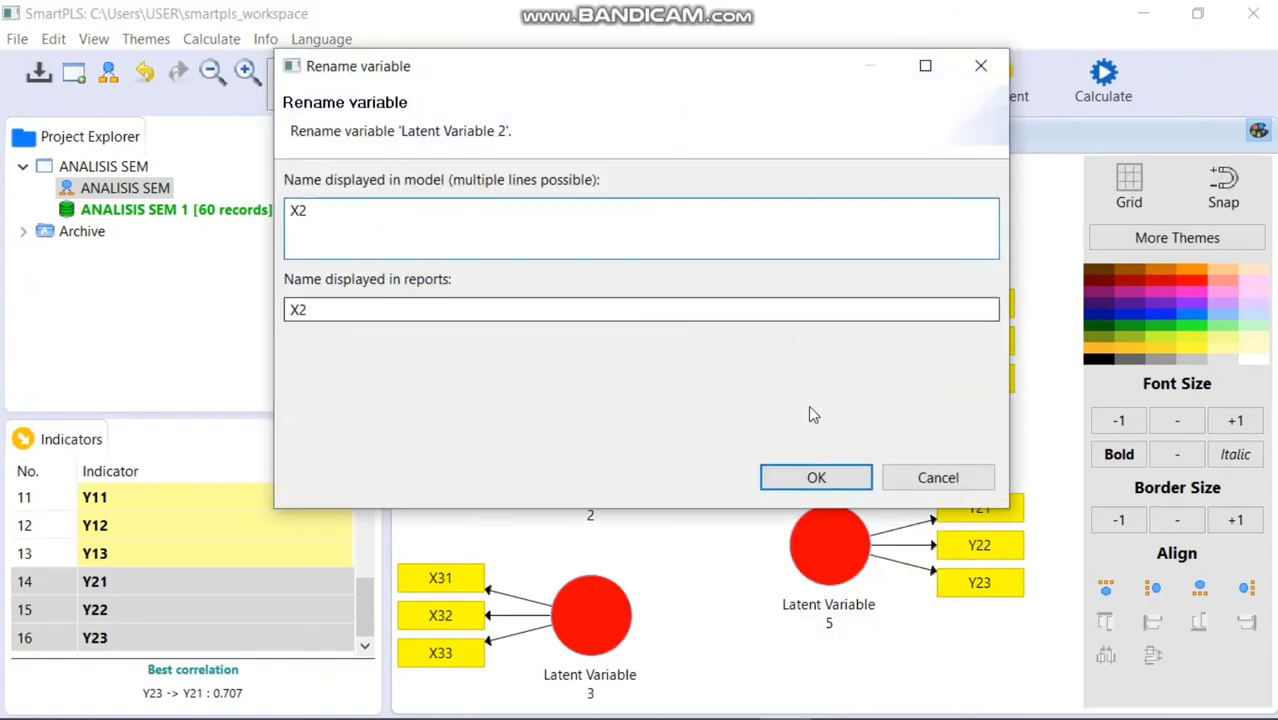
left_click(813, 477)
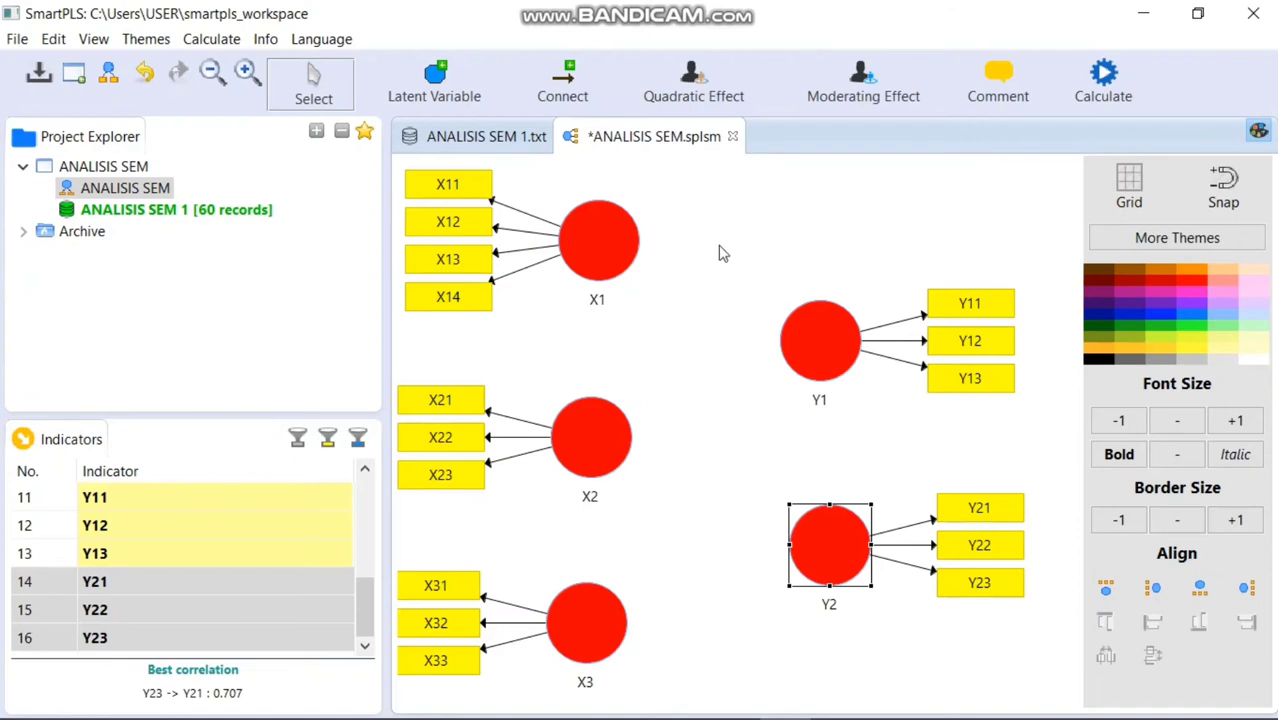
Rearrange the path model layout by moving X2 and X3 up below X1, Y1 up and to the left, and Y2 up and to the right
mouse_move(586, 440)
left_mouse_down()
mouse_move(595, 412)
mouse_move(598, 422)
left_mouse_up()
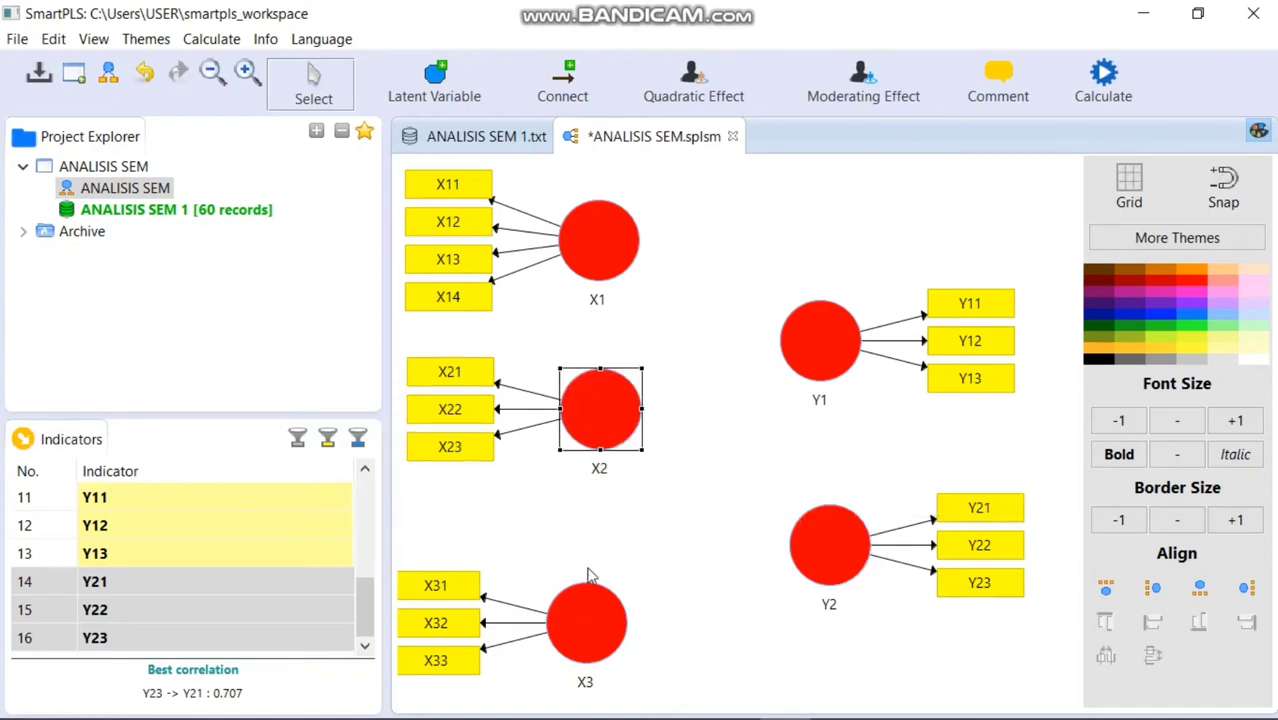
left_click_drag(588, 590, 606, 538)
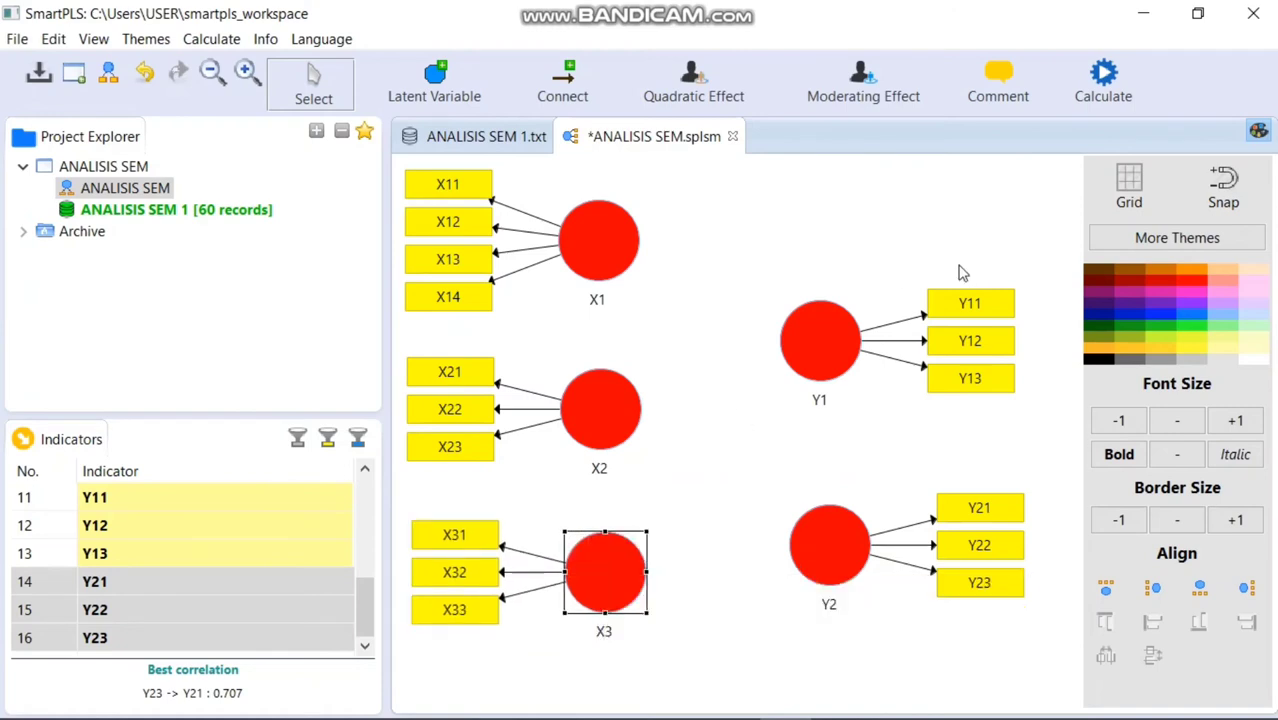
left_click_drag(820, 365, 803, 339)
left_click_drag(844, 538, 867, 504)
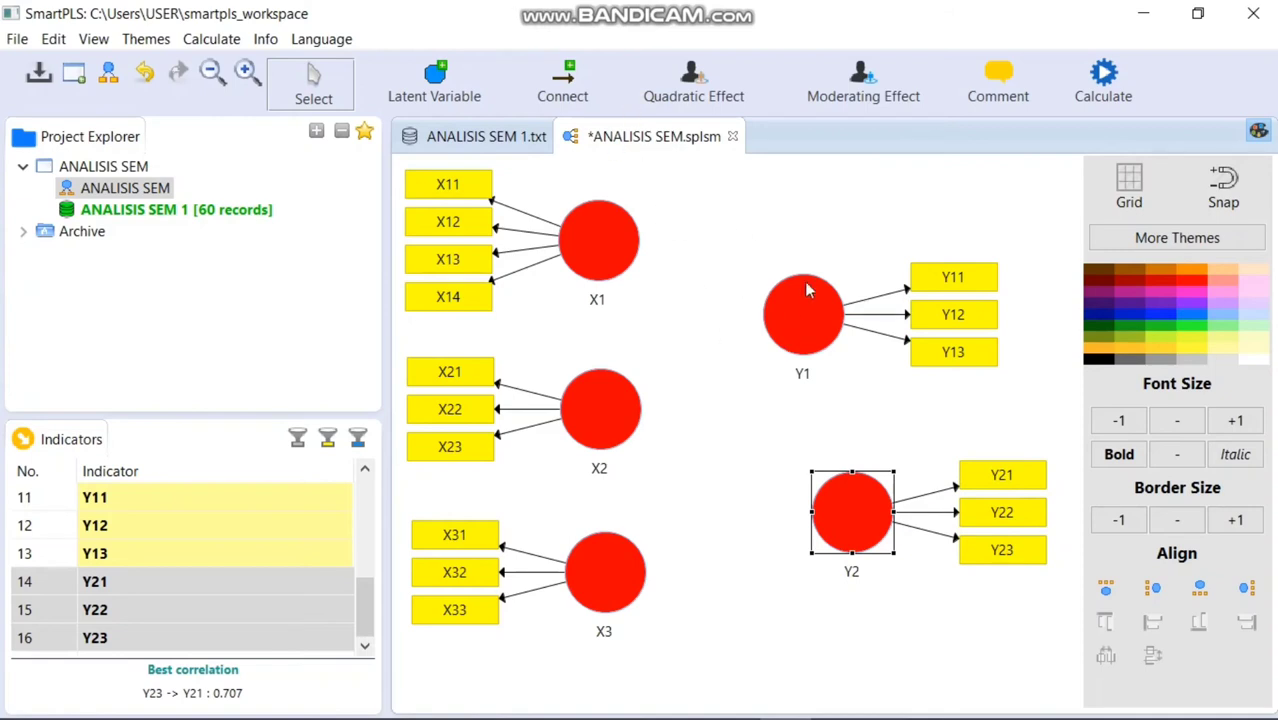
Connect the latent variables X1, X2 and X3 to Y1, and connect Y1 to Y2
left_click(566, 88)
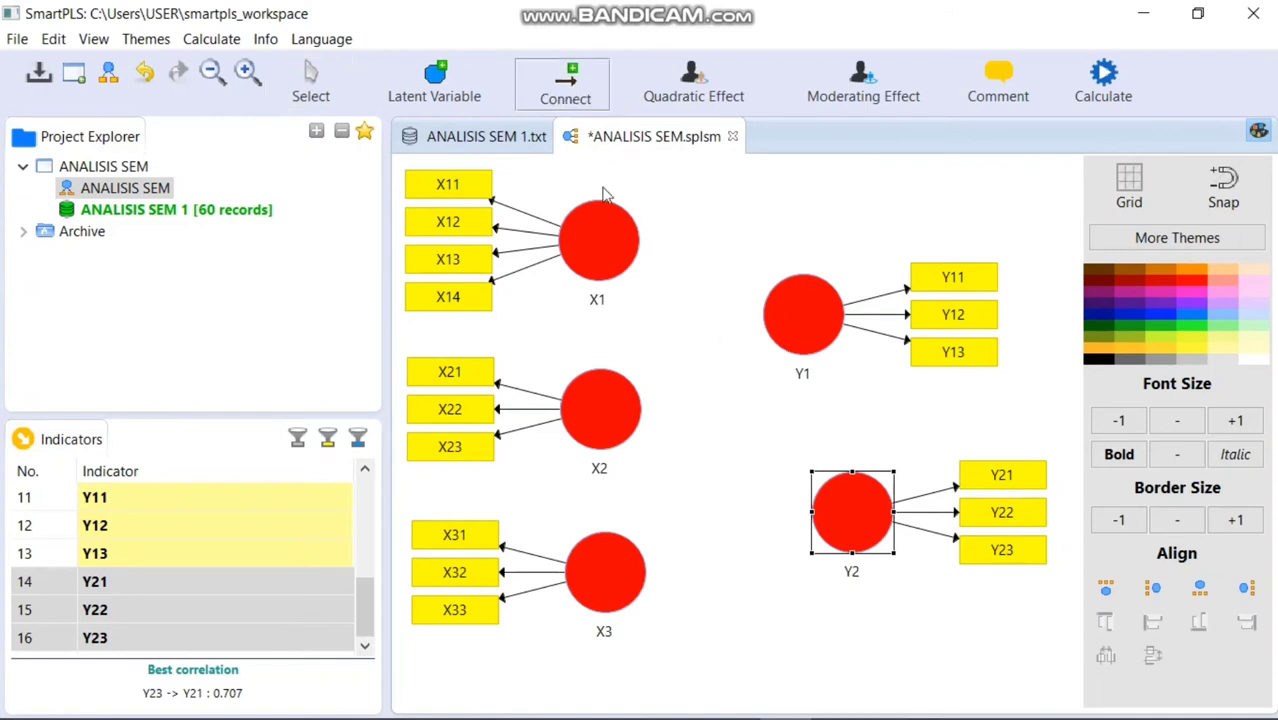
left_click_drag(598, 244, 810, 343)
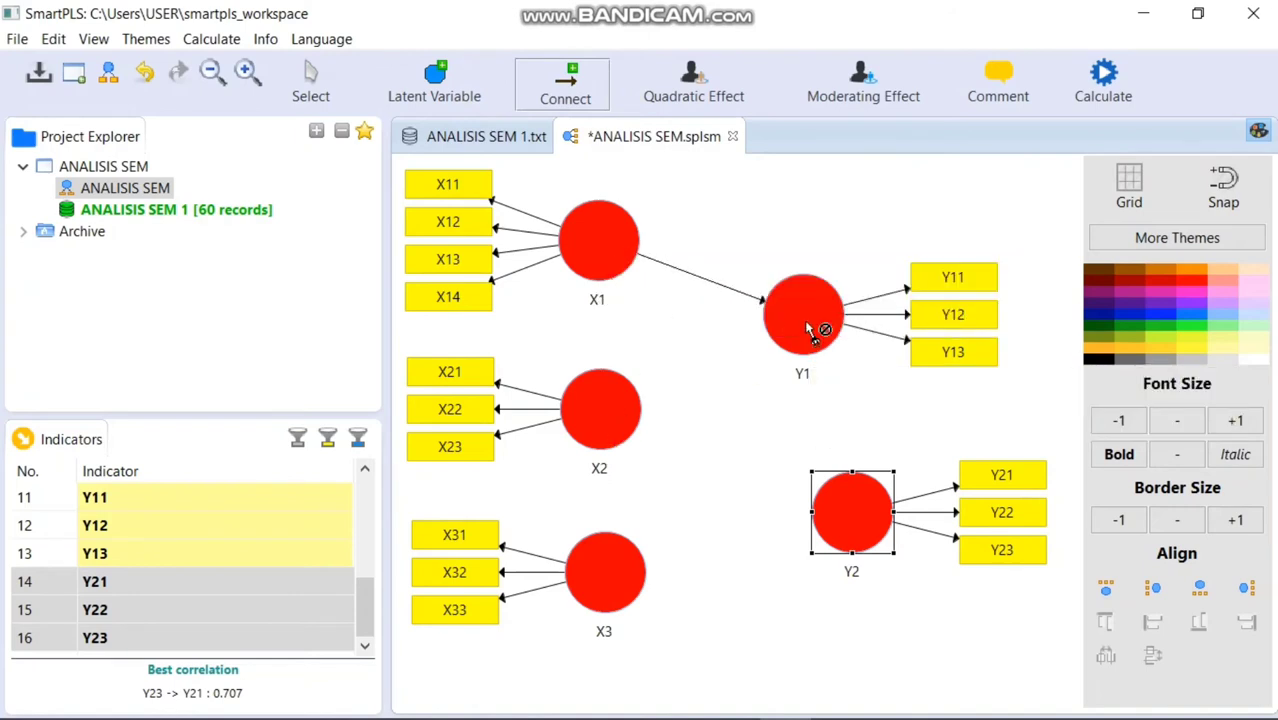
left_click_drag(605, 423, 822, 318)
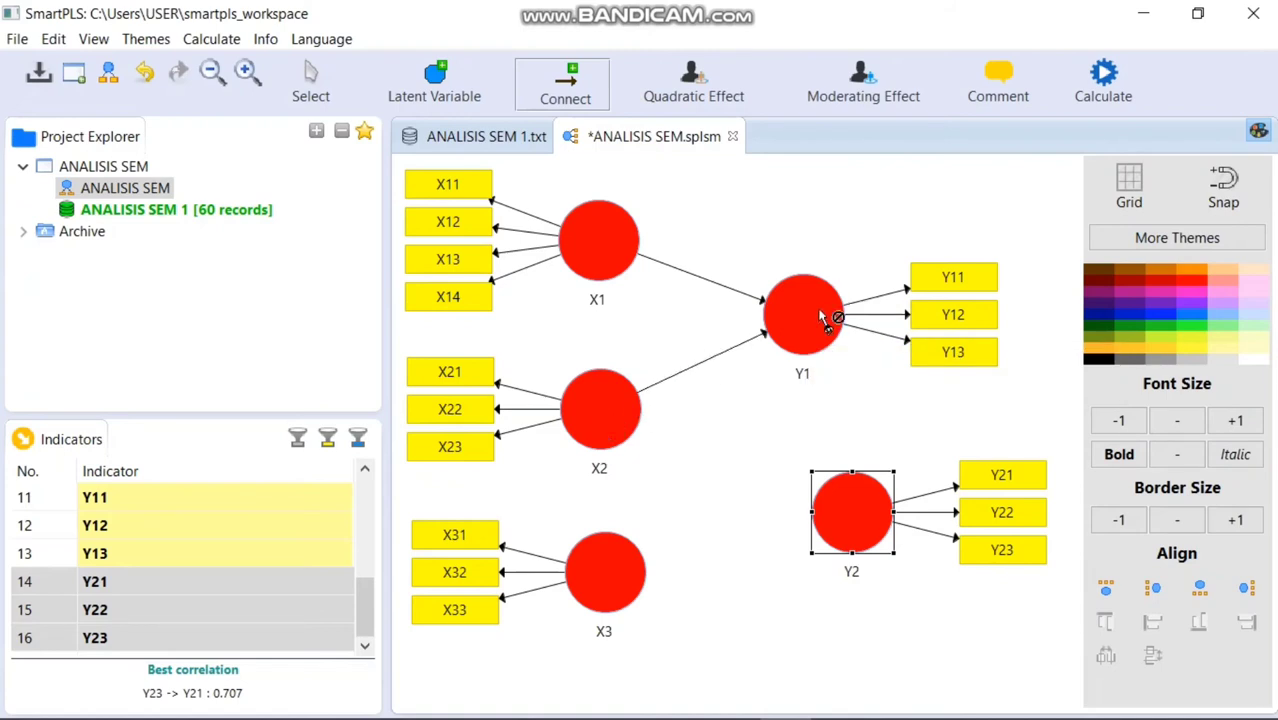
left_click_drag(610, 590, 845, 502)
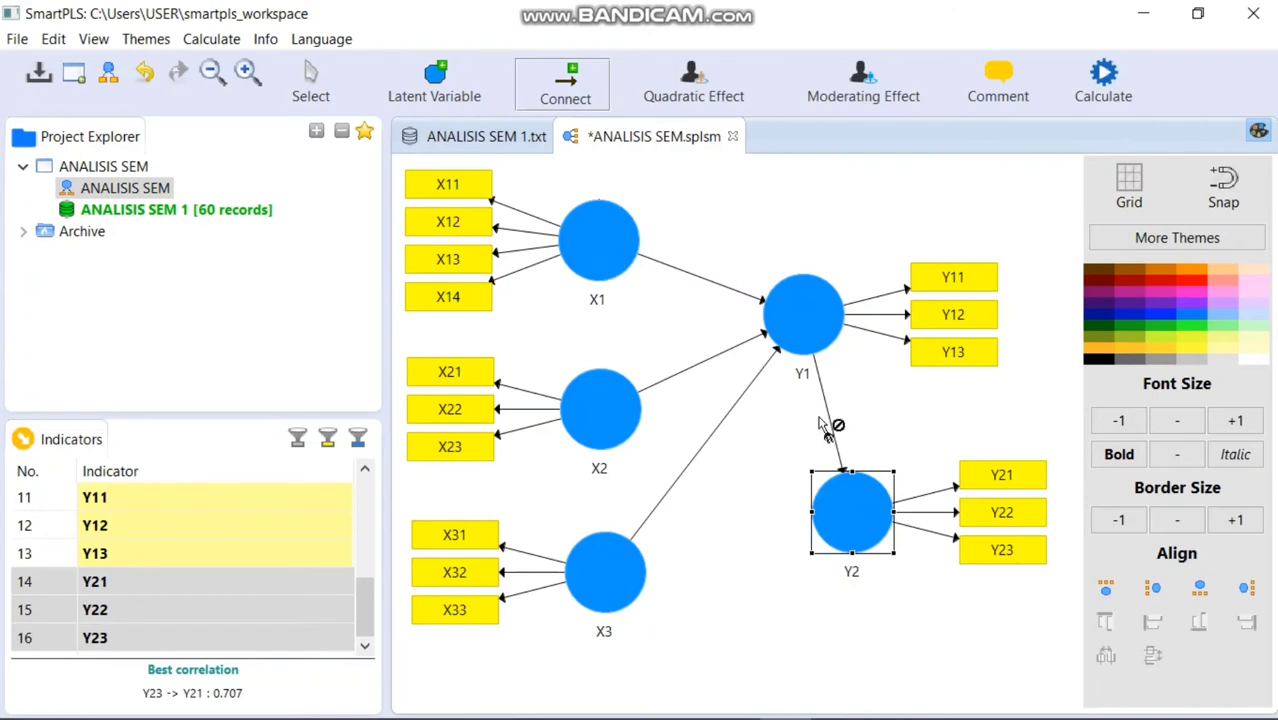
Draw the direct paths from X1, X2 and X3 to the latent variable Y2
left_click_drag(822, 428, 833, 502)
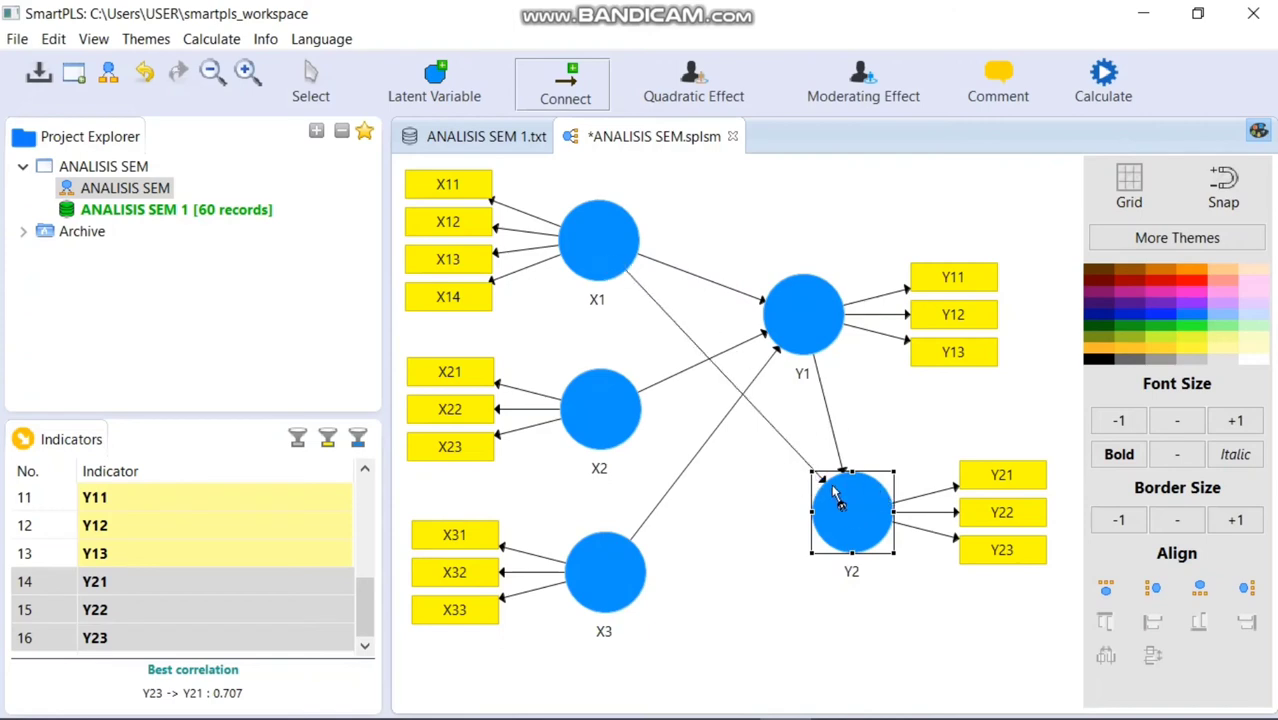
left_click_drag(608, 428, 840, 520)
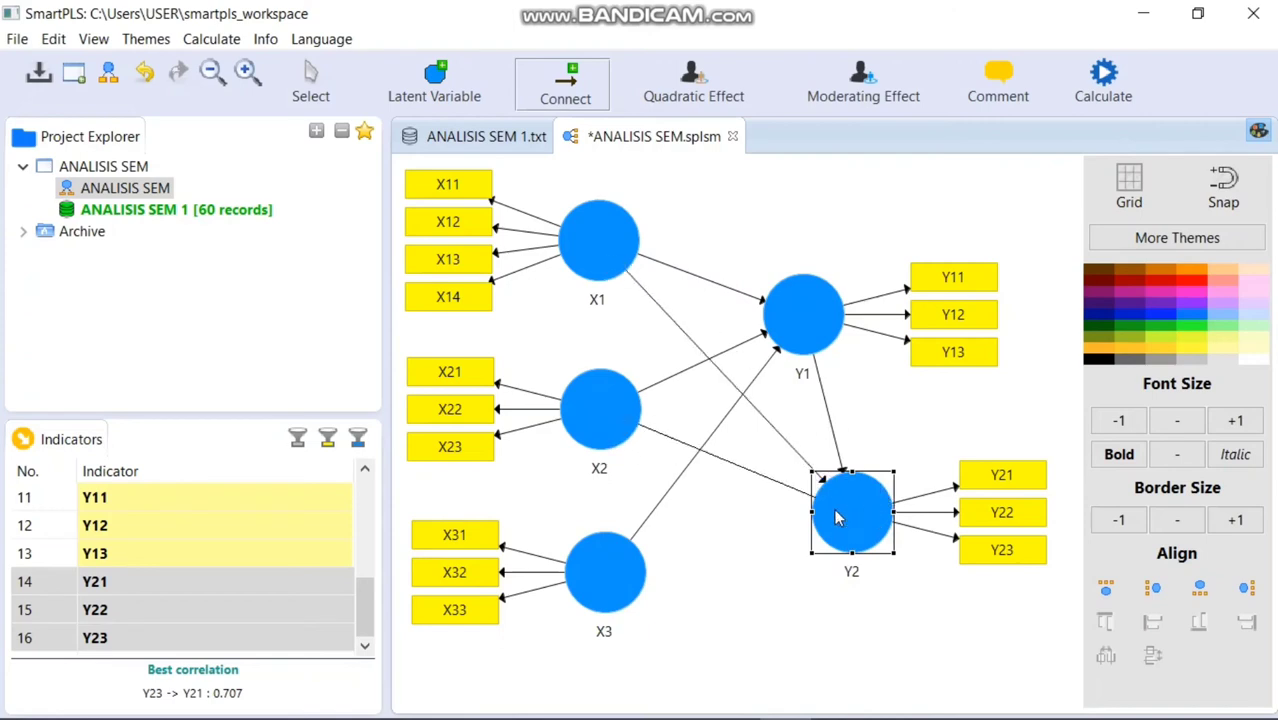
left_click_drag(650, 570, 845, 530)
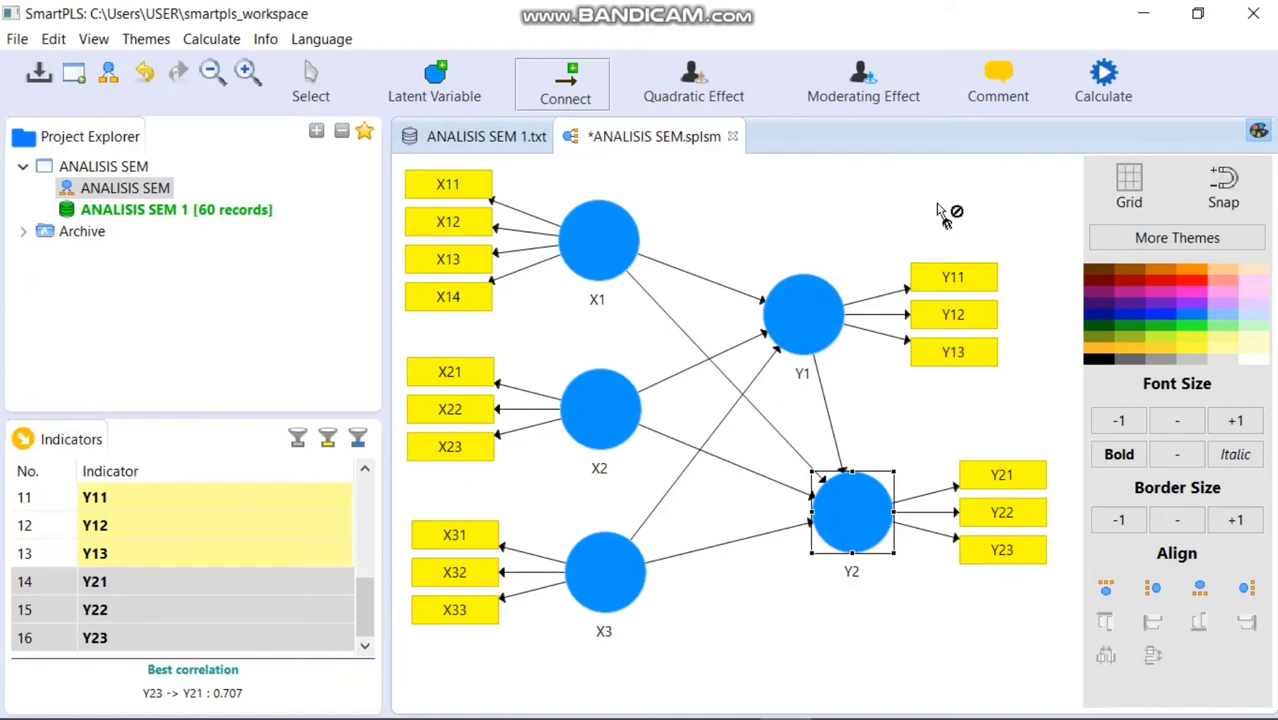
Run the PLS Algorithm with the Path weighting scheme, 300 maximum iterations and stop criterion 7, opening the full report
left_click(1118, 78)
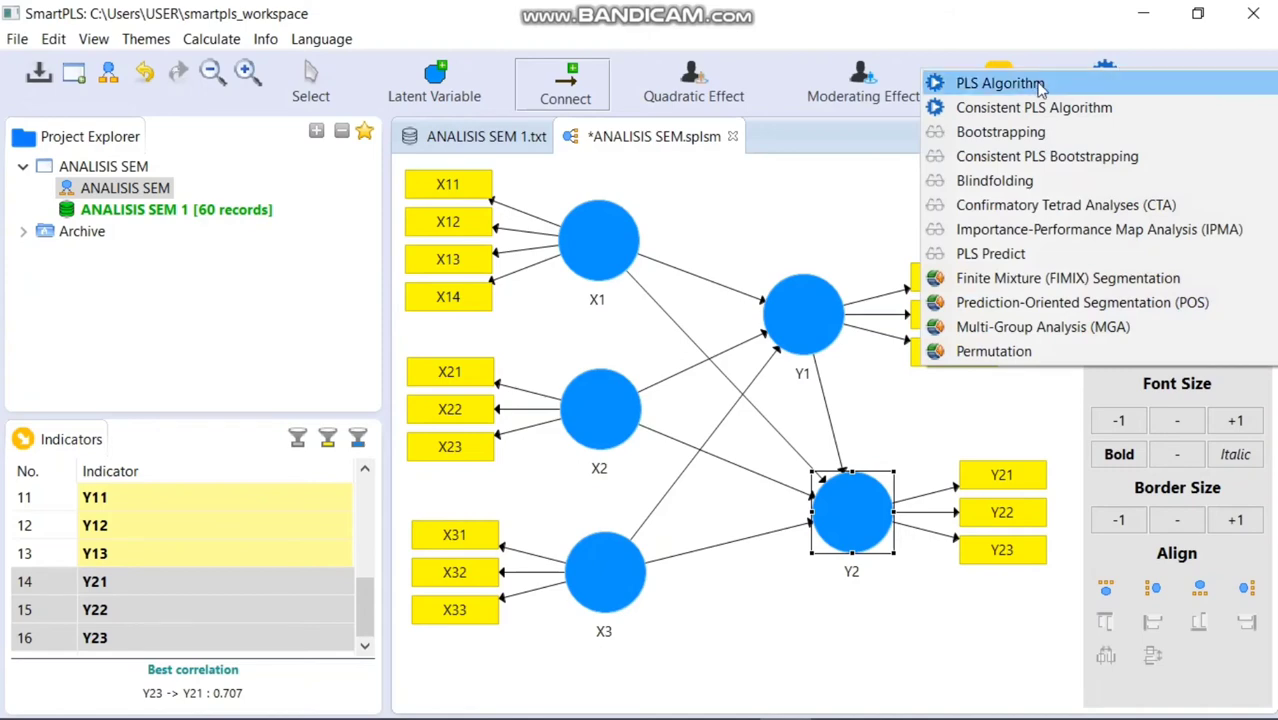
left_click(1040, 86)
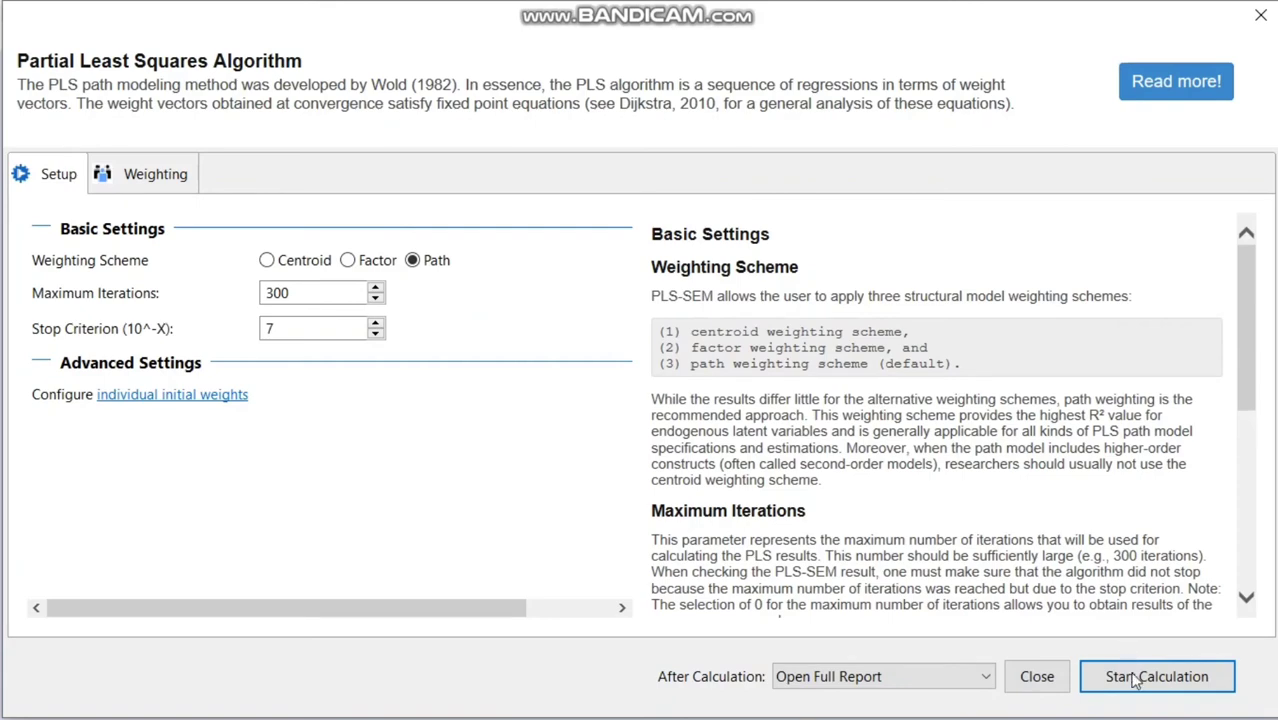
left_click(1136, 678)
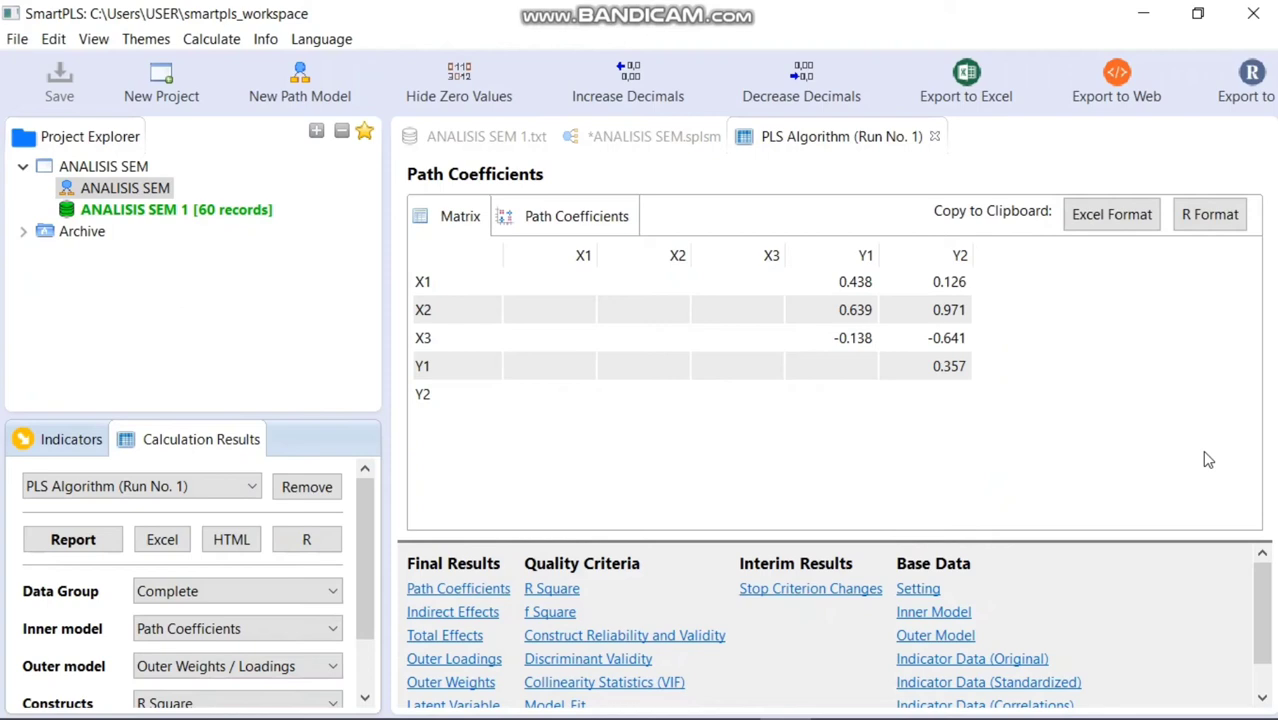
Examine the Construct Reliability and Validity results, widening the columns so the Cronbach's Alpha, Composite Reliability and AVE headings are readable
left_click(646, 642)
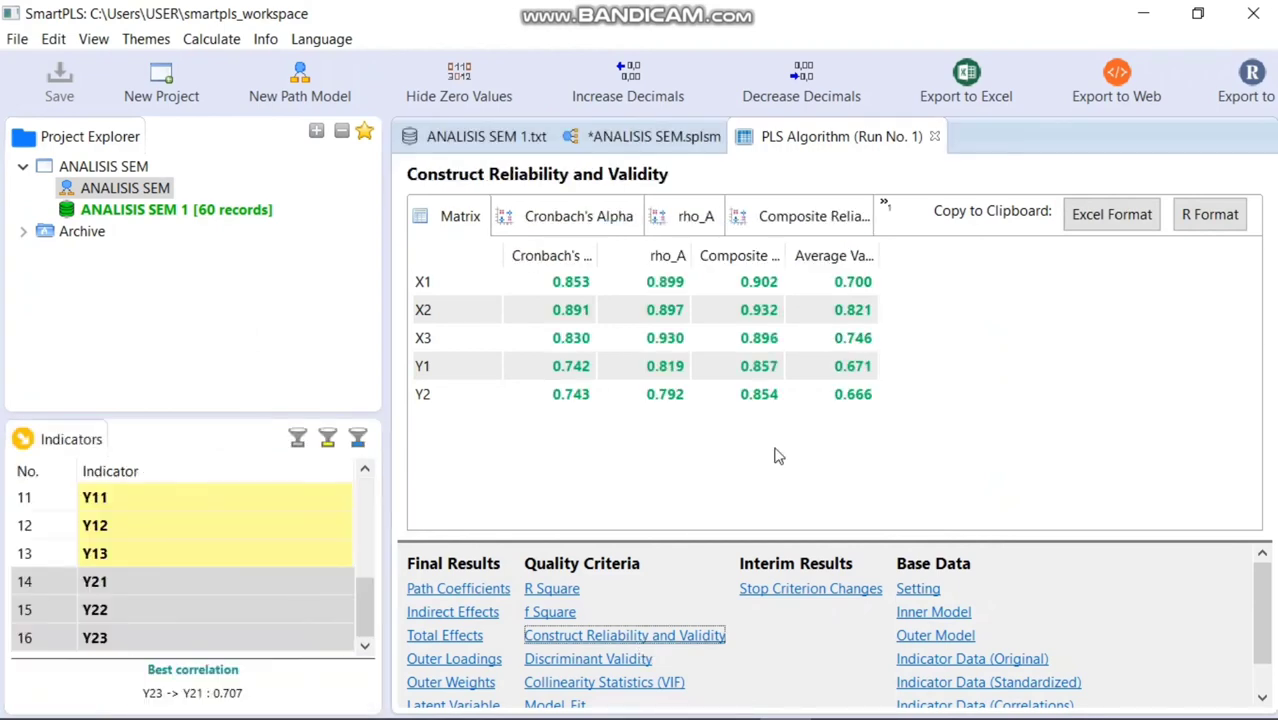
double_click(600, 256)
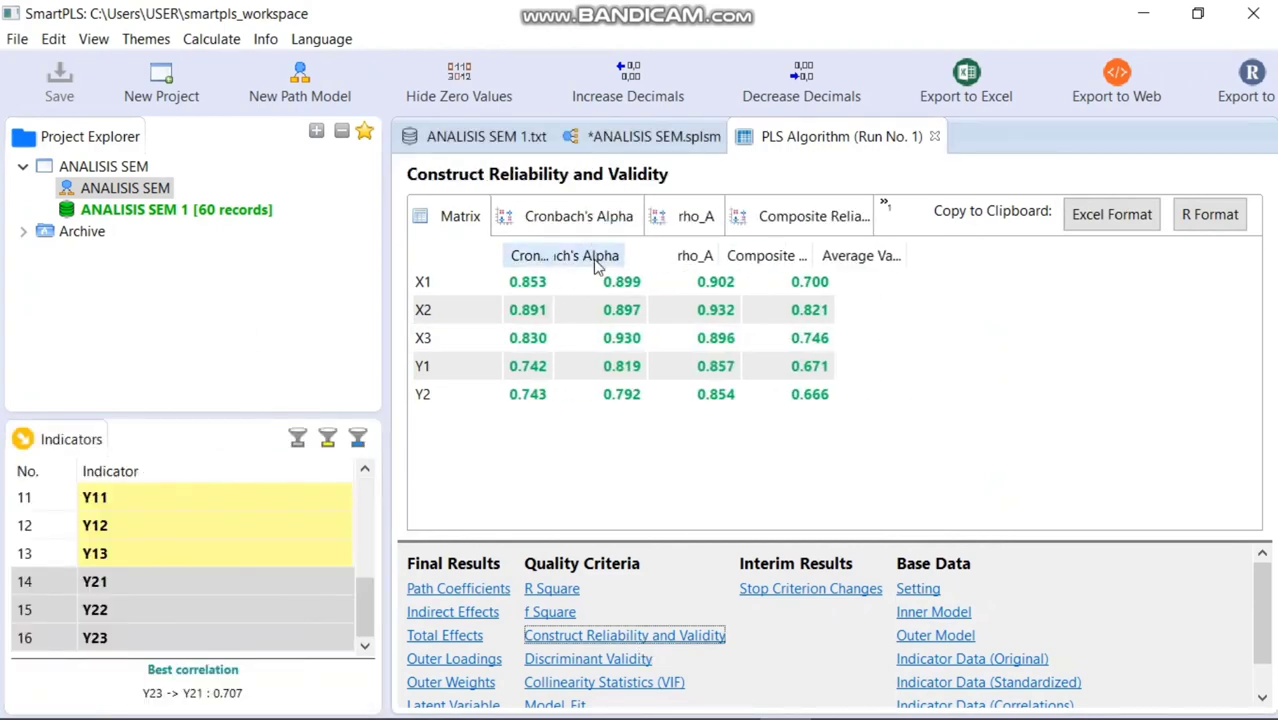
double_click(907, 245)
double_click(815, 254)
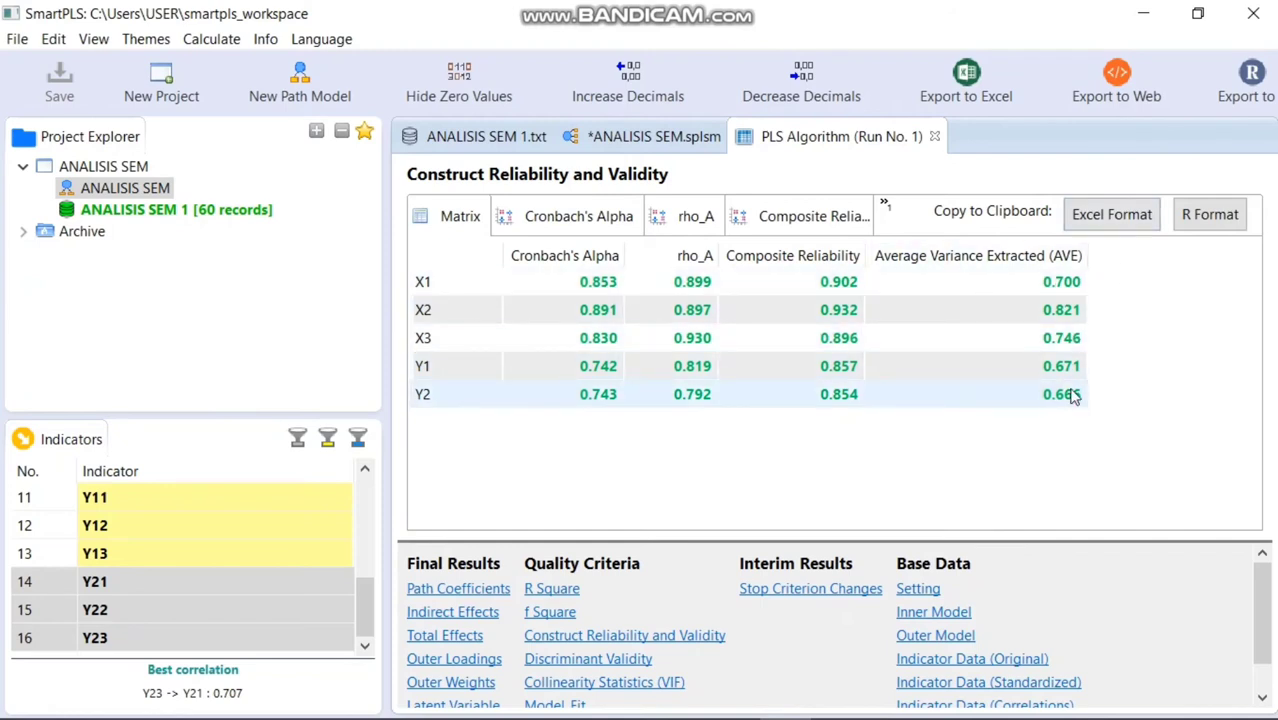
Review the outer loadings of the indicators and return to the Construct Reliability and Validity results
left_click(462, 662)
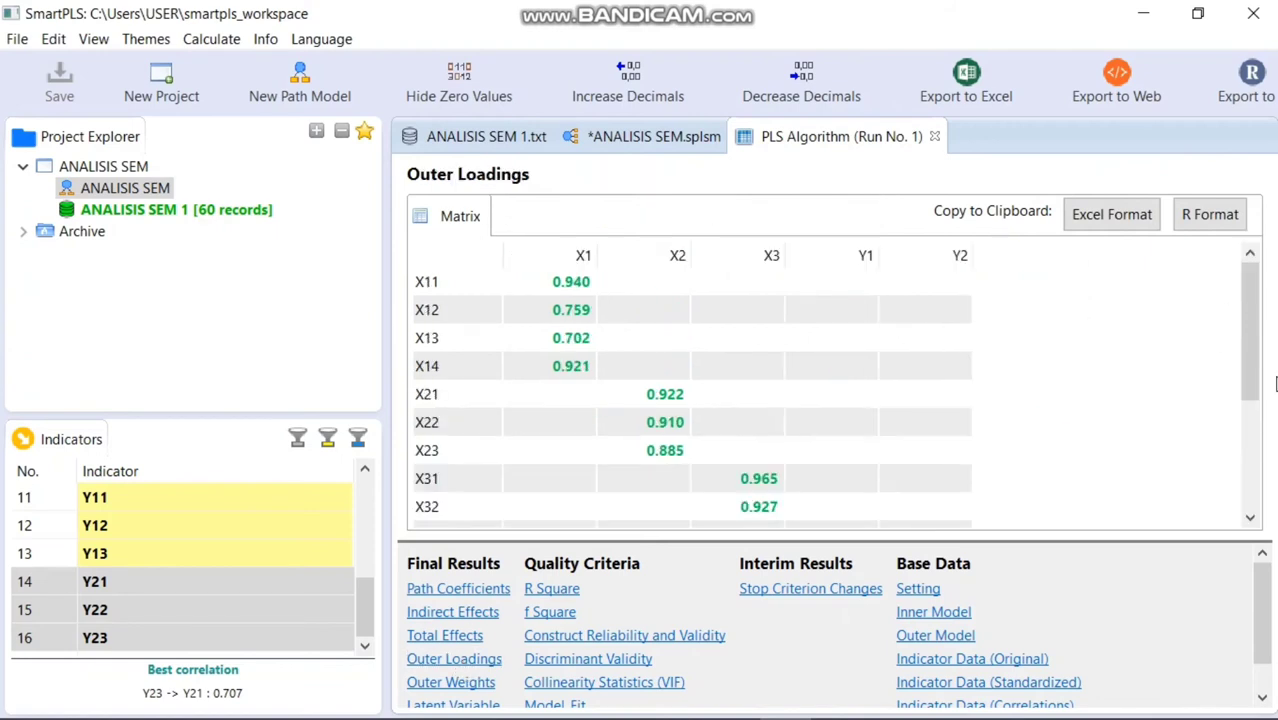
mouse_move(1252, 358)
left_mouse_down()
mouse_move(1237, 497)
mouse_move(1238, 360)
left_mouse_up()
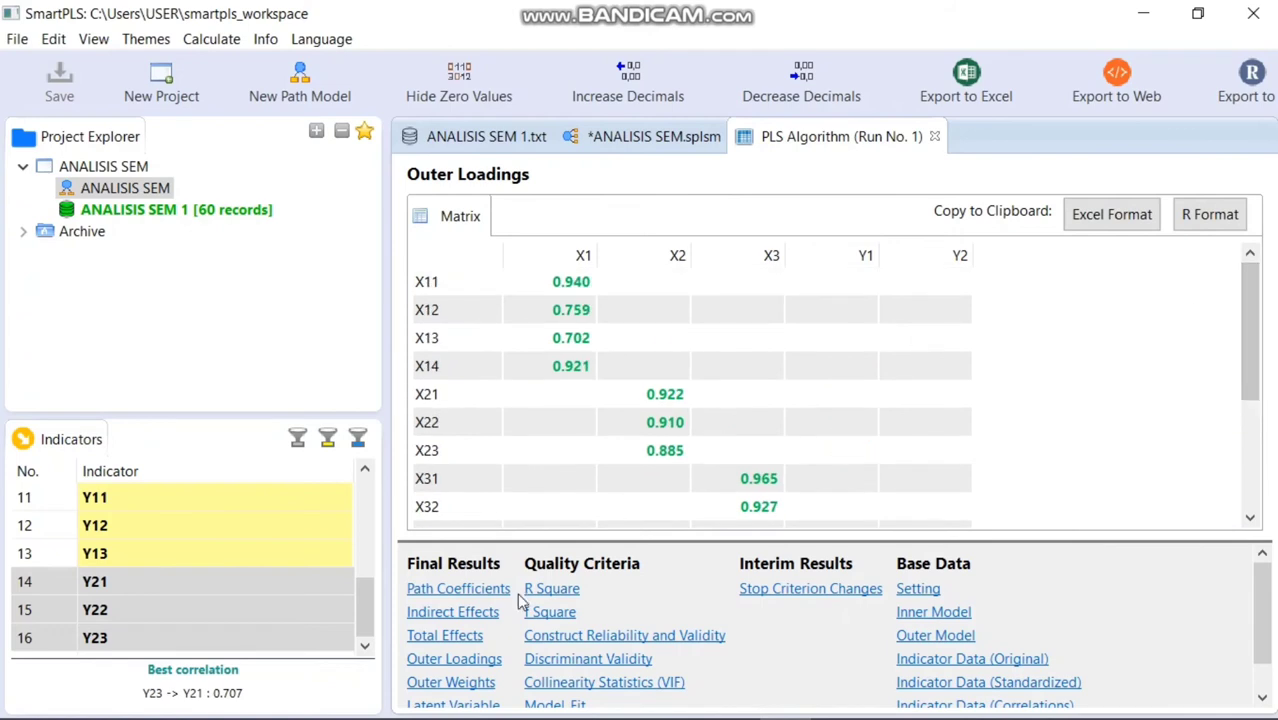
left_click(566, 634)
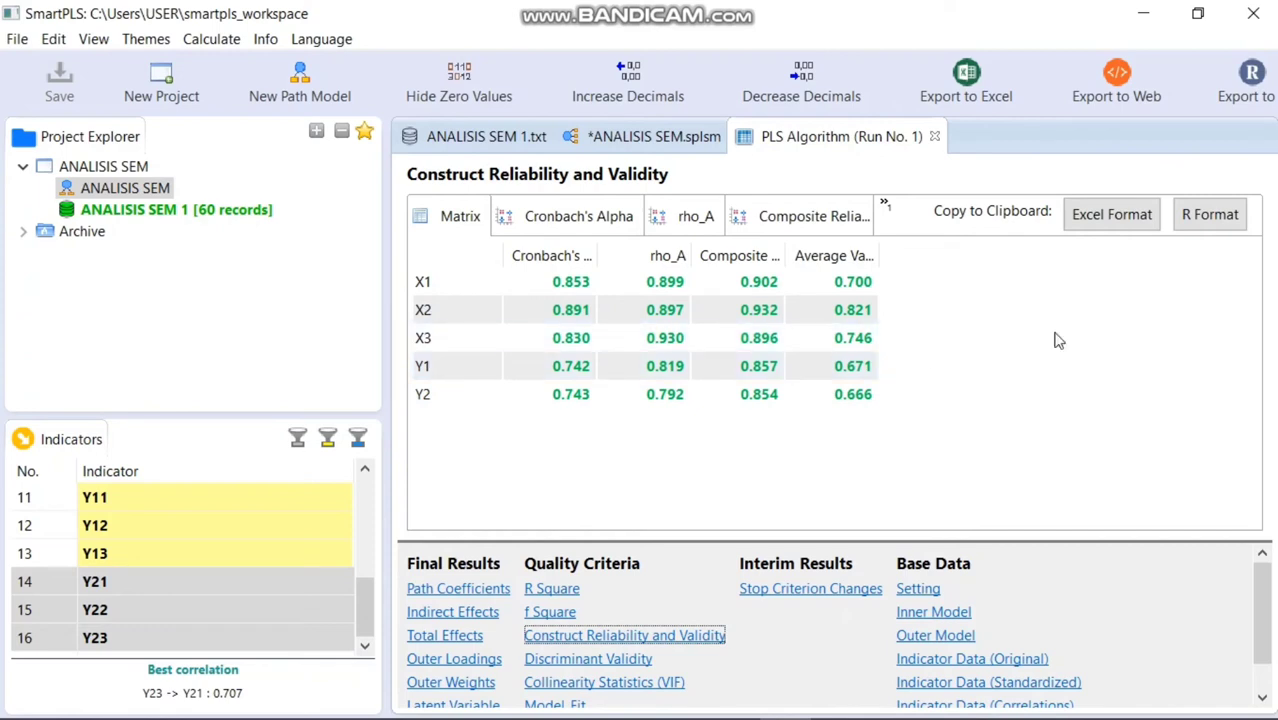
Examine the R Square values of Y1 and Y2 and the indirect effects on Y2
left_click(556, 590)
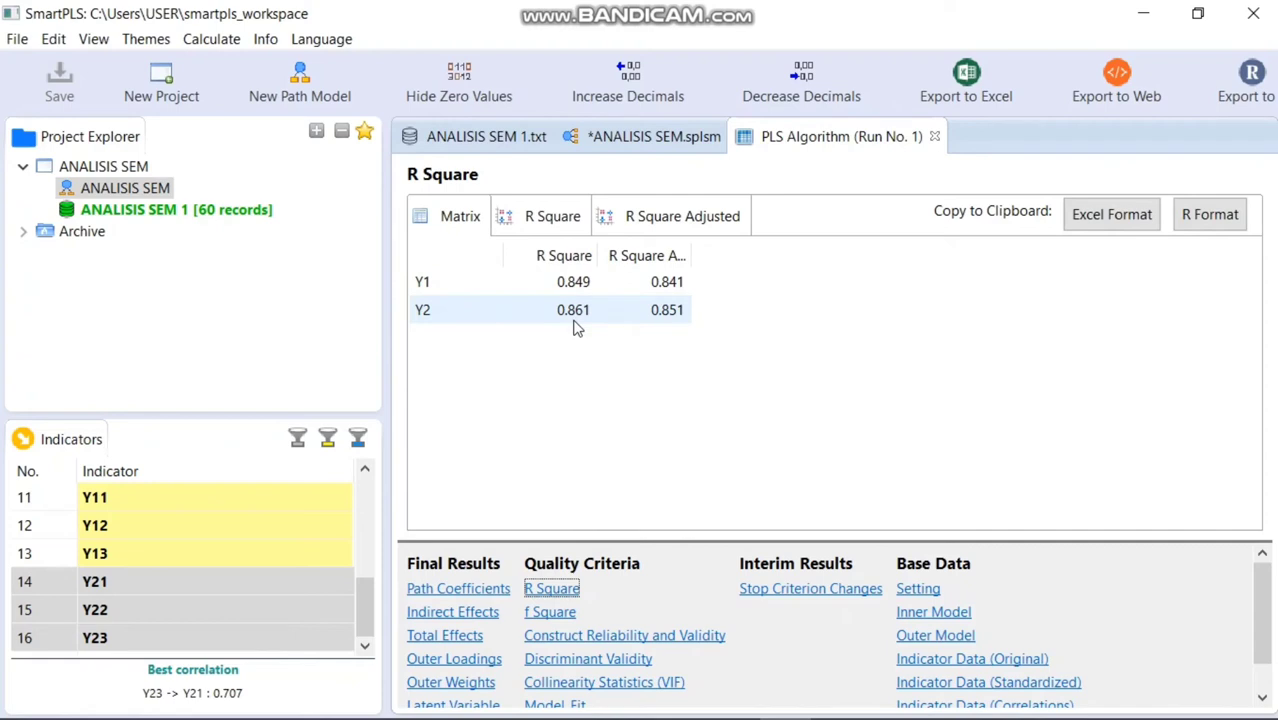
key("ctrl+s")
scroll(966, 540, "down", 1)
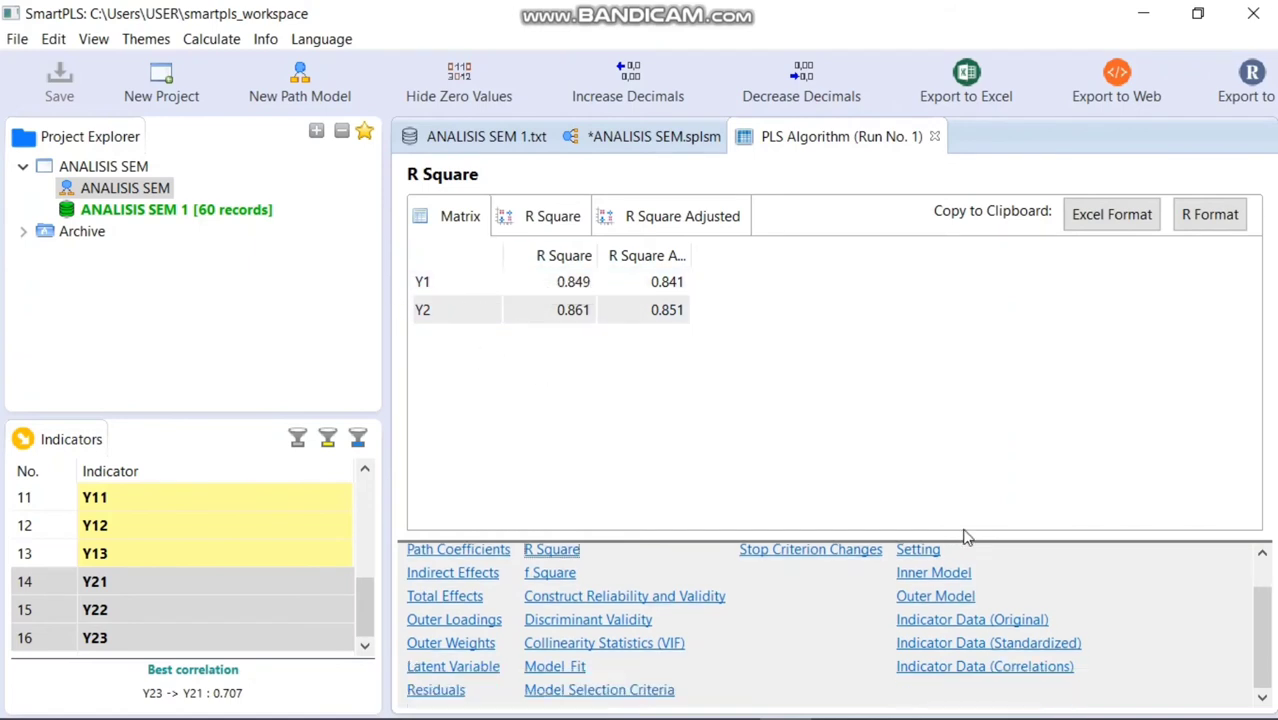
left_click(484, 575)
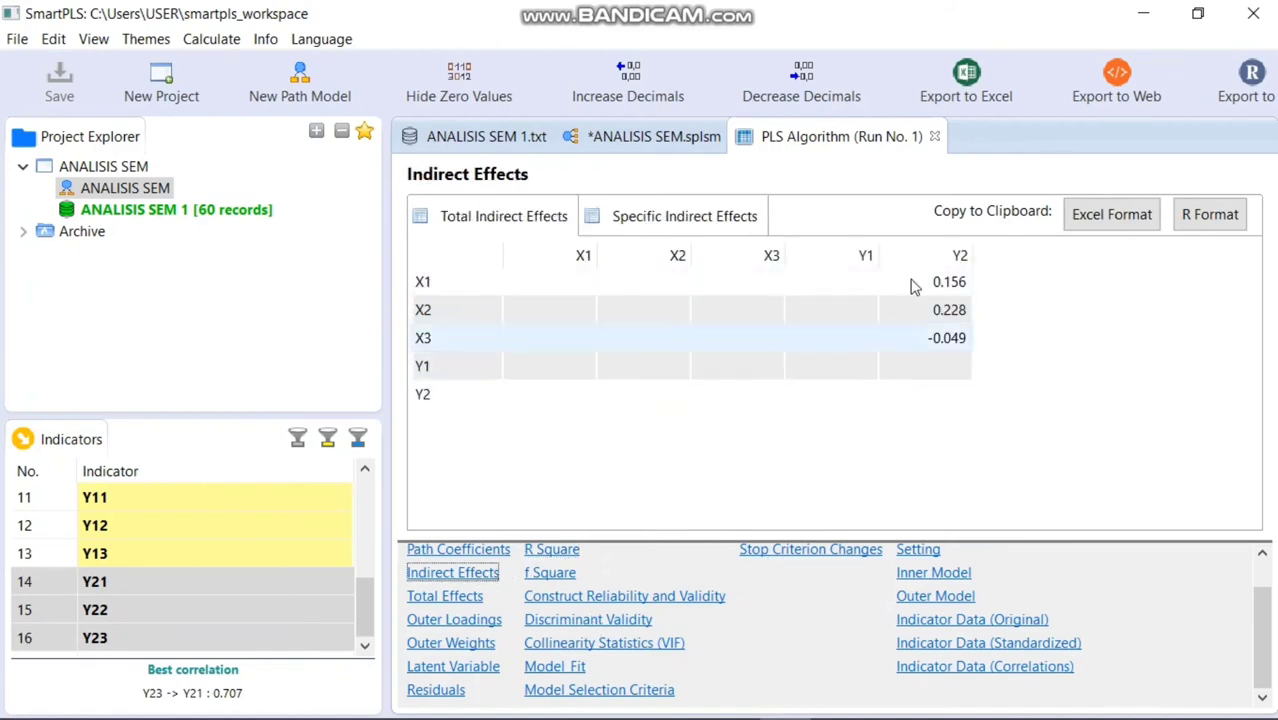
Review the Total Effects matrix and compare it with the path coefficients displayed on the path model
left_click(445, 600)
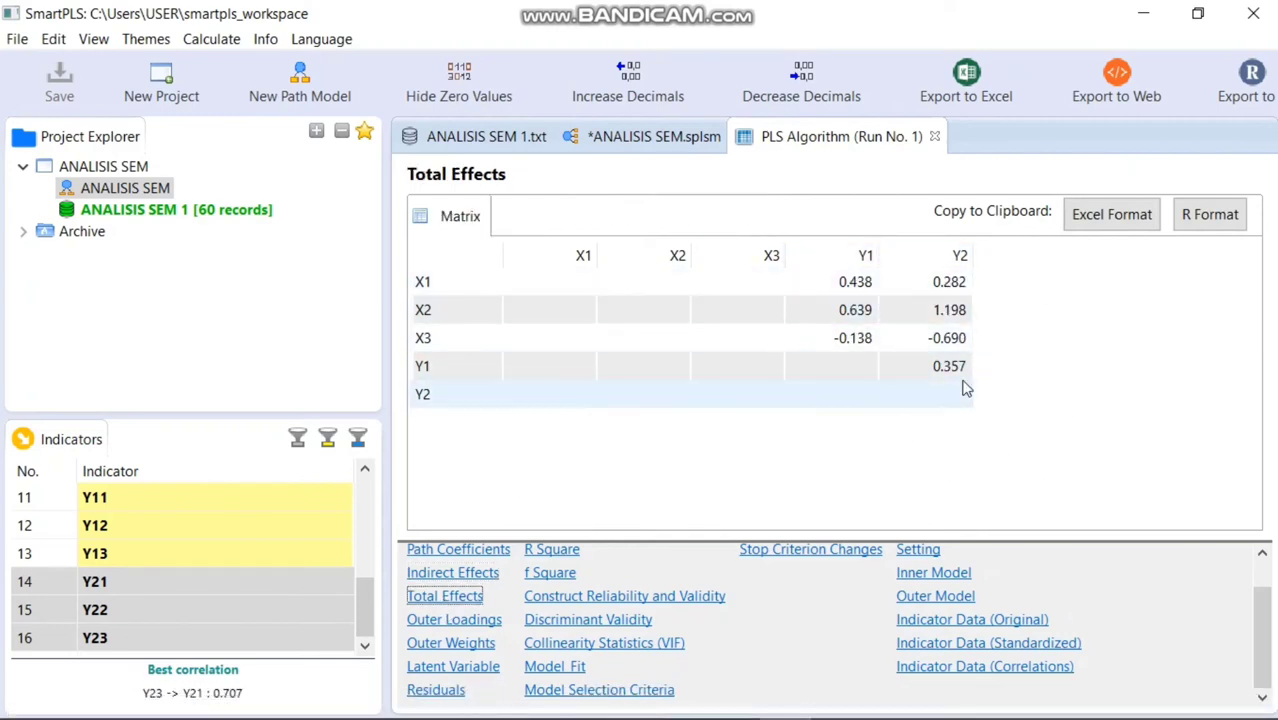
left_click(647, 138)
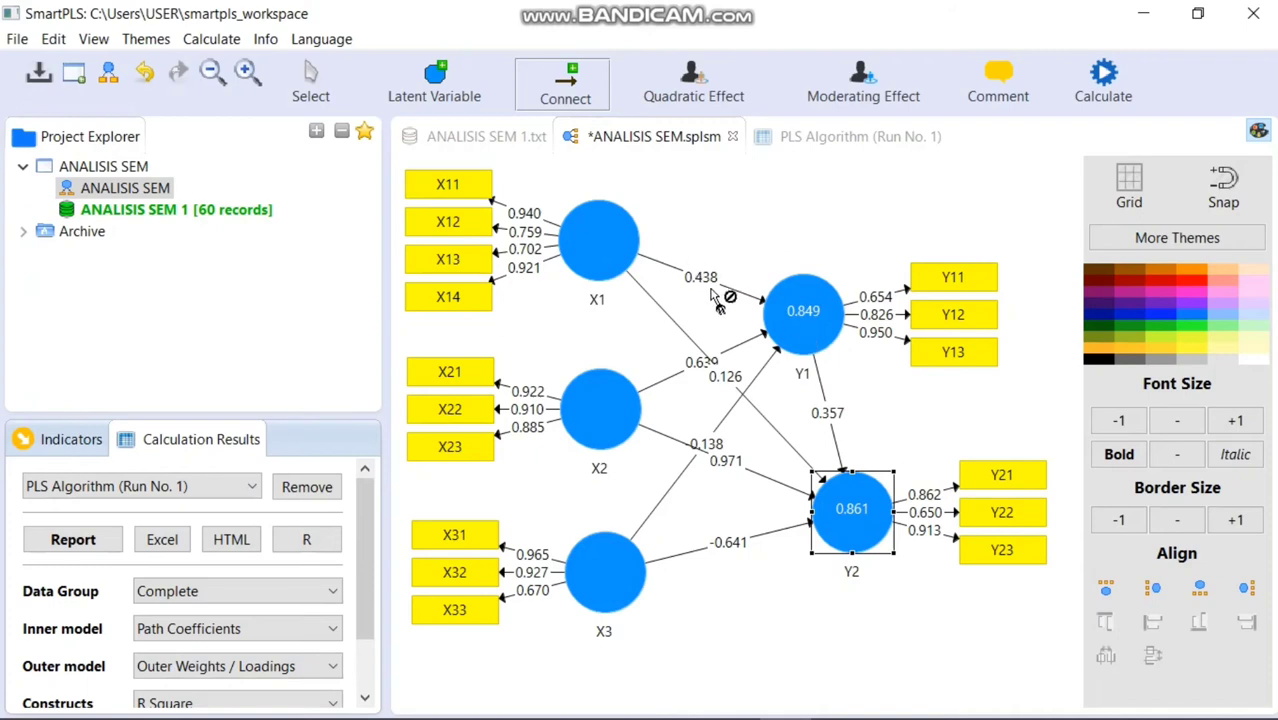
left_click(848, 143)
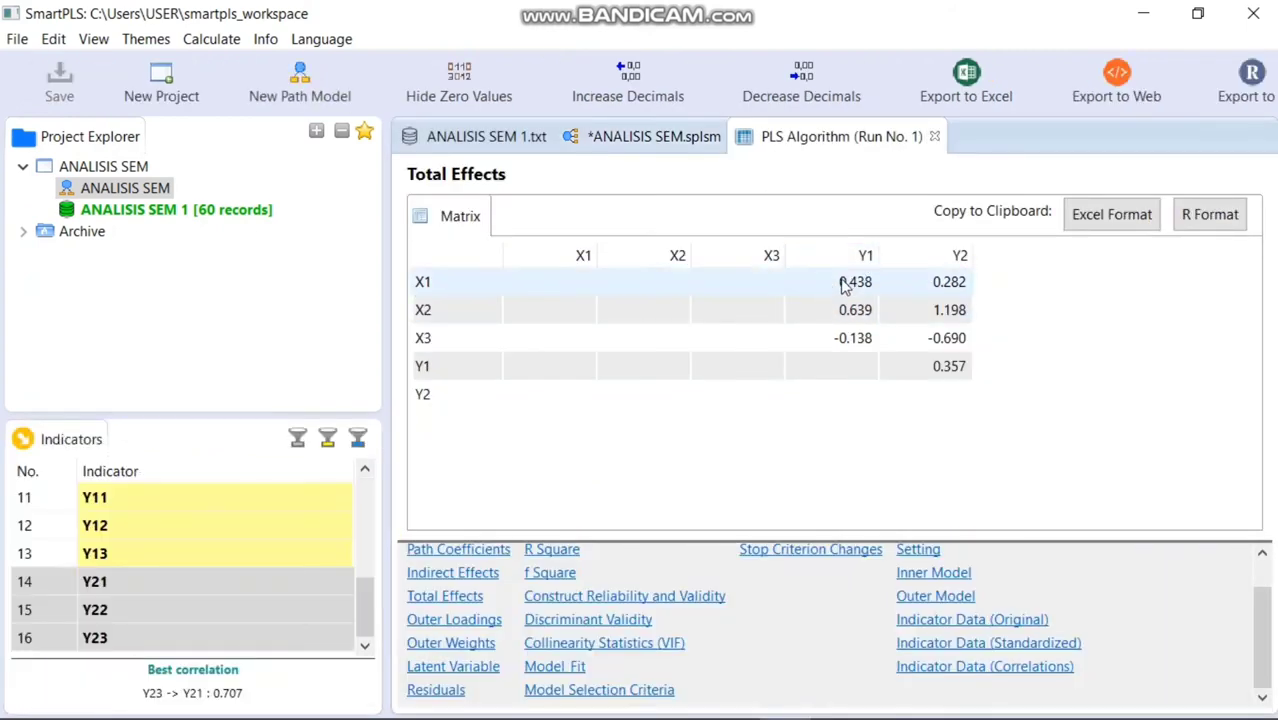
left_click(664, 140)
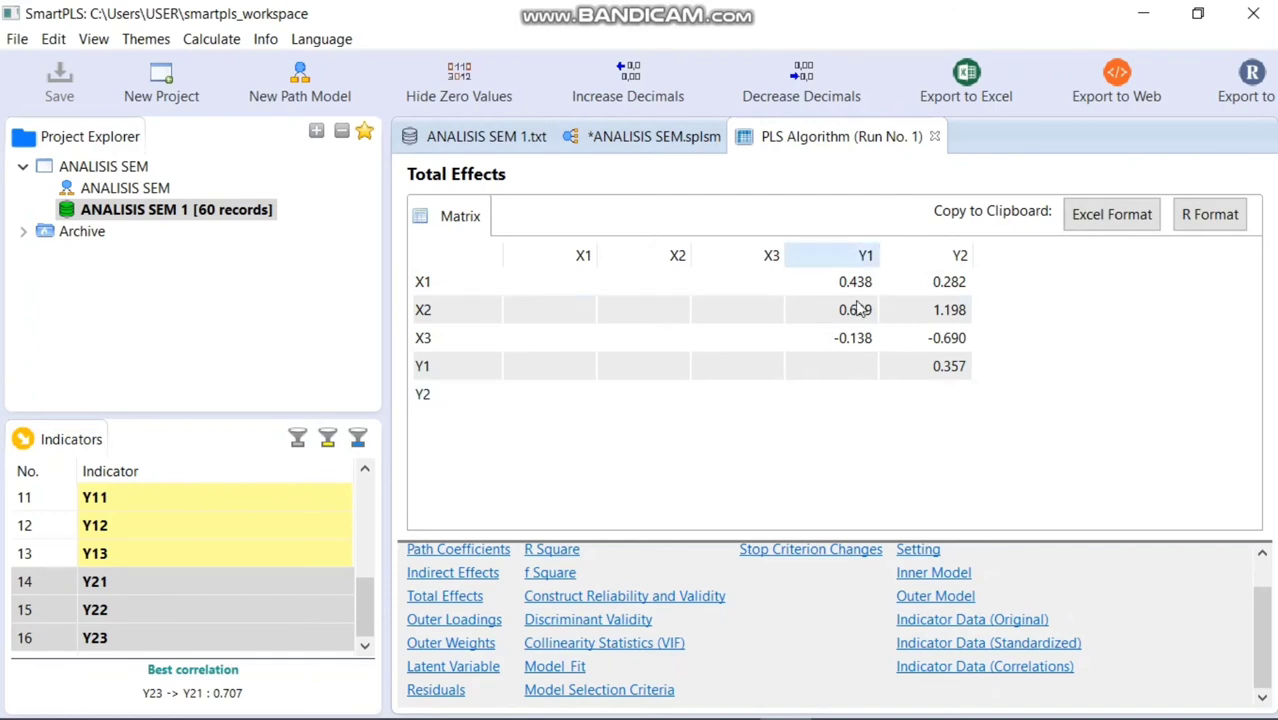
Run Basic Bootstrapping on the path model with 500 subsamples, BCa confidence intervals and a two-tailed test at significance level 0,05
left_click(652, 136)
left_click(1104, 72)
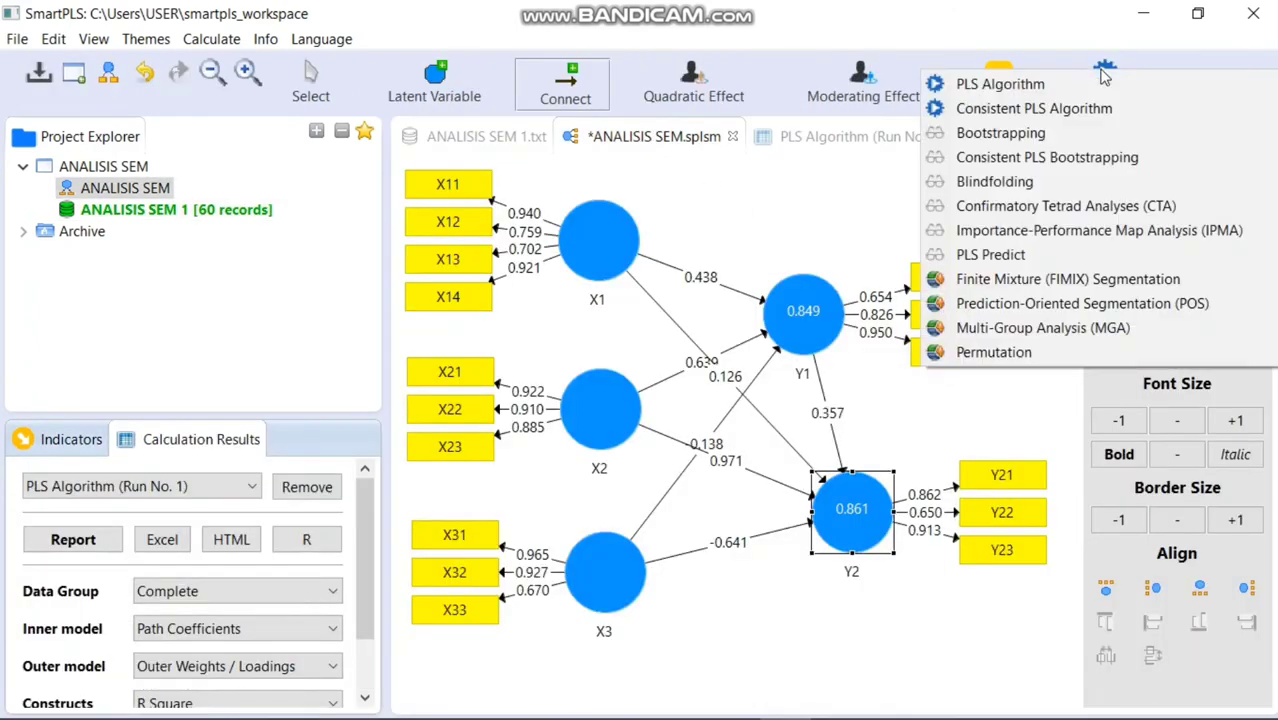
left_click(1027, 136)
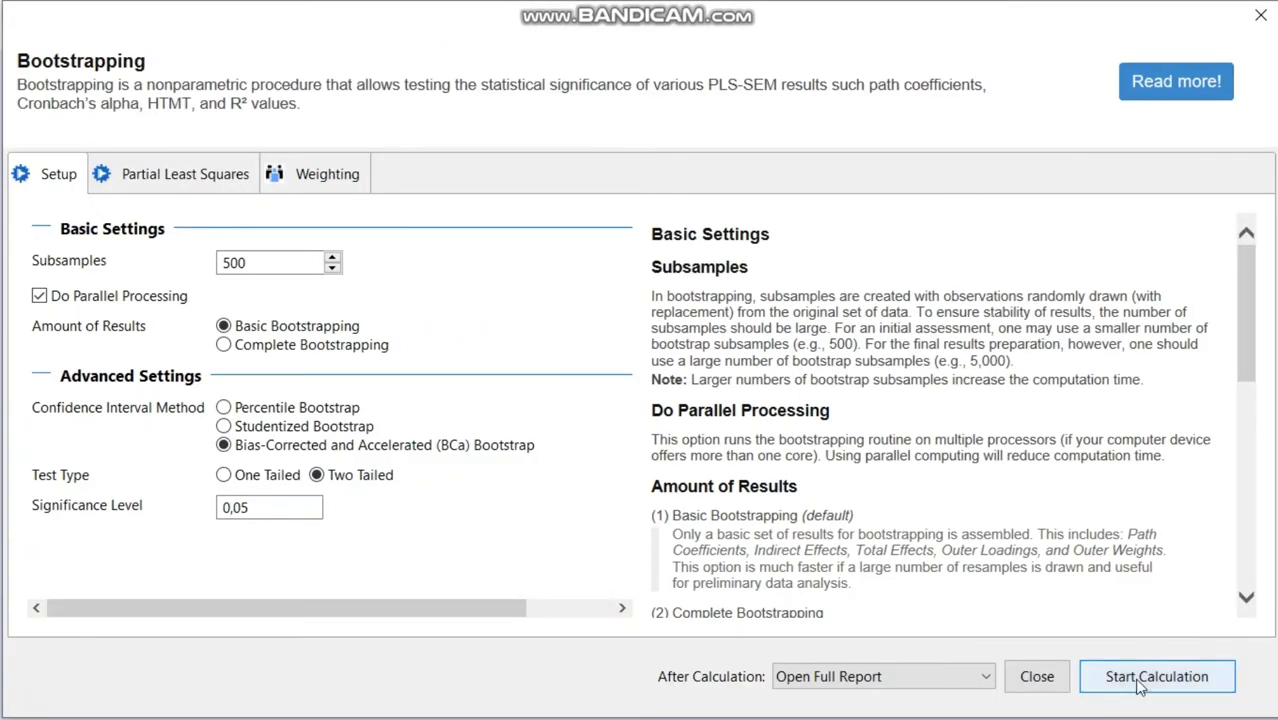
left_click(1140, 686)
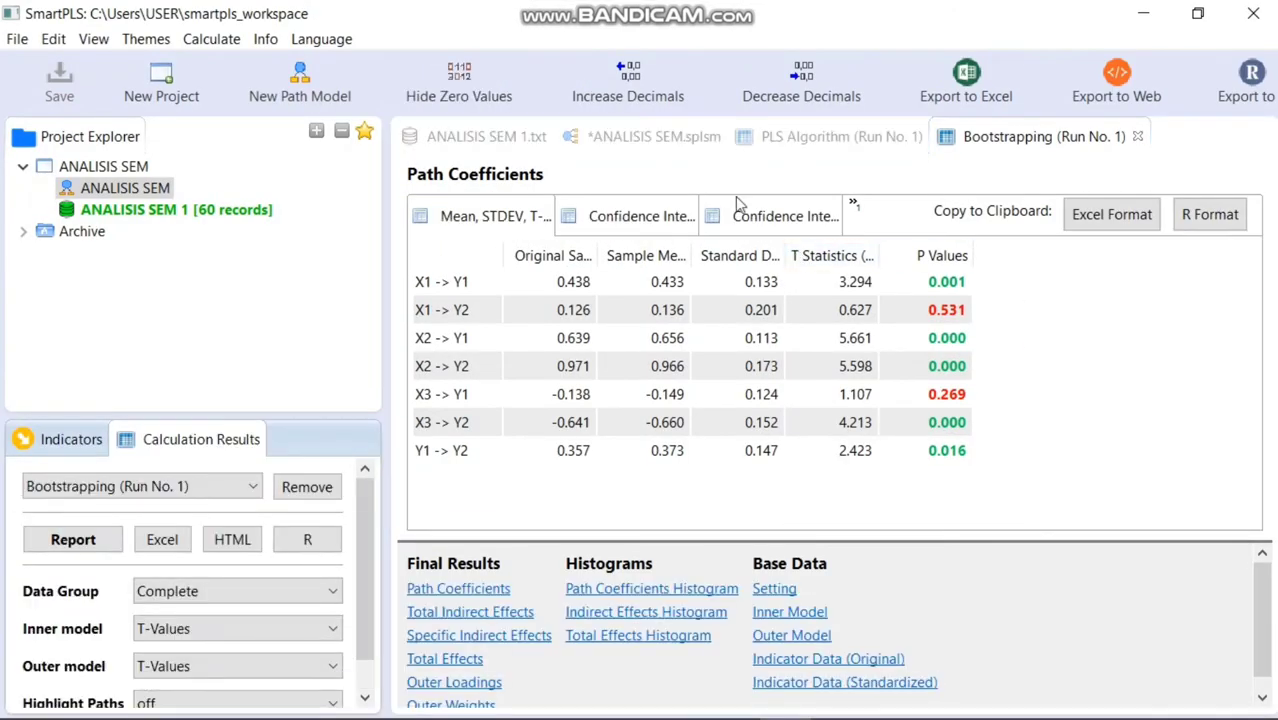
Inspect the bootstrapped T-values on the path model, and return to the bootstrapping report's path coefficients and P values
left_click(655, 137)
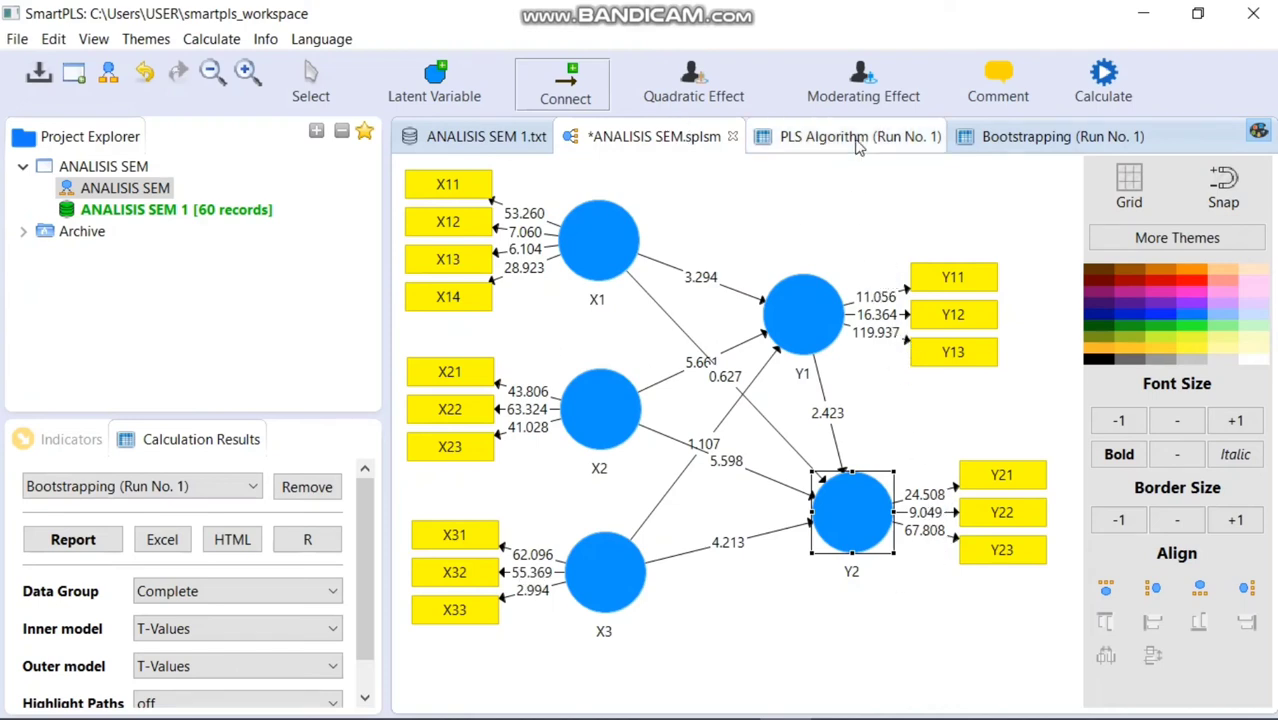
left_click(976, 146)
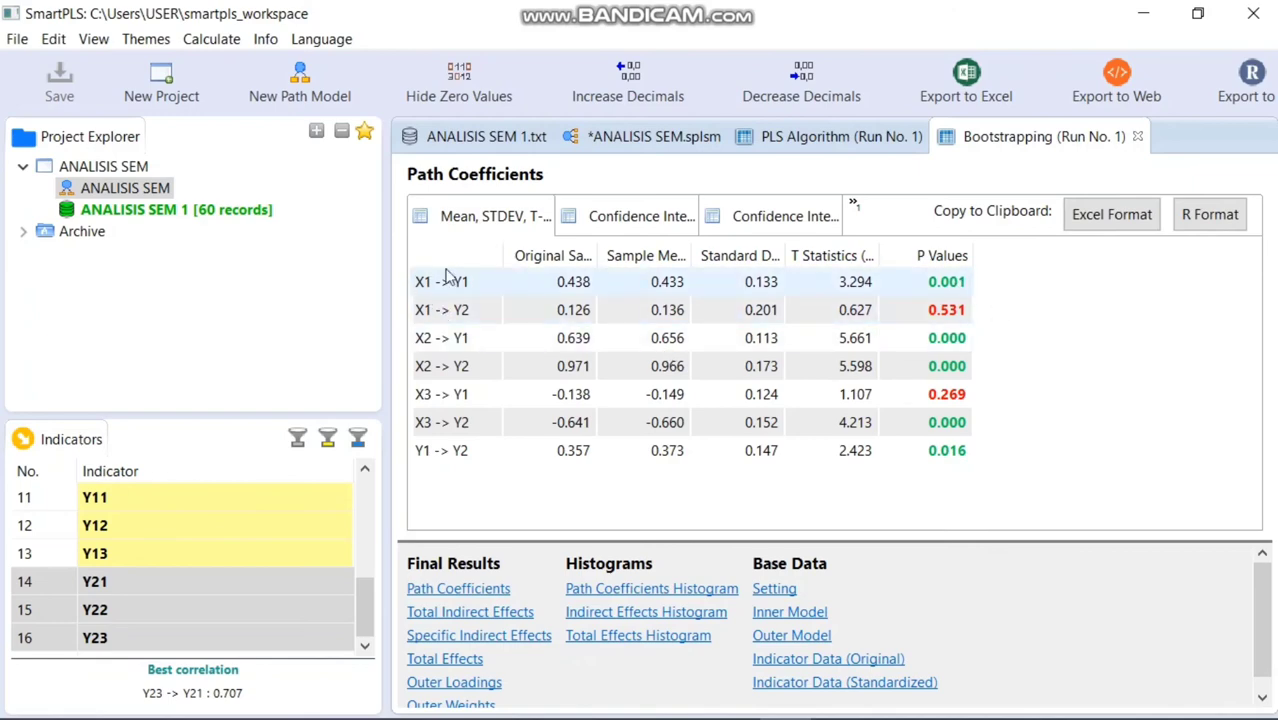
Switch to the Word document to review the variable and indicator definitions through Y2, and return to the bootstrapping report in SmartPLS
mouse_move(474, 716)
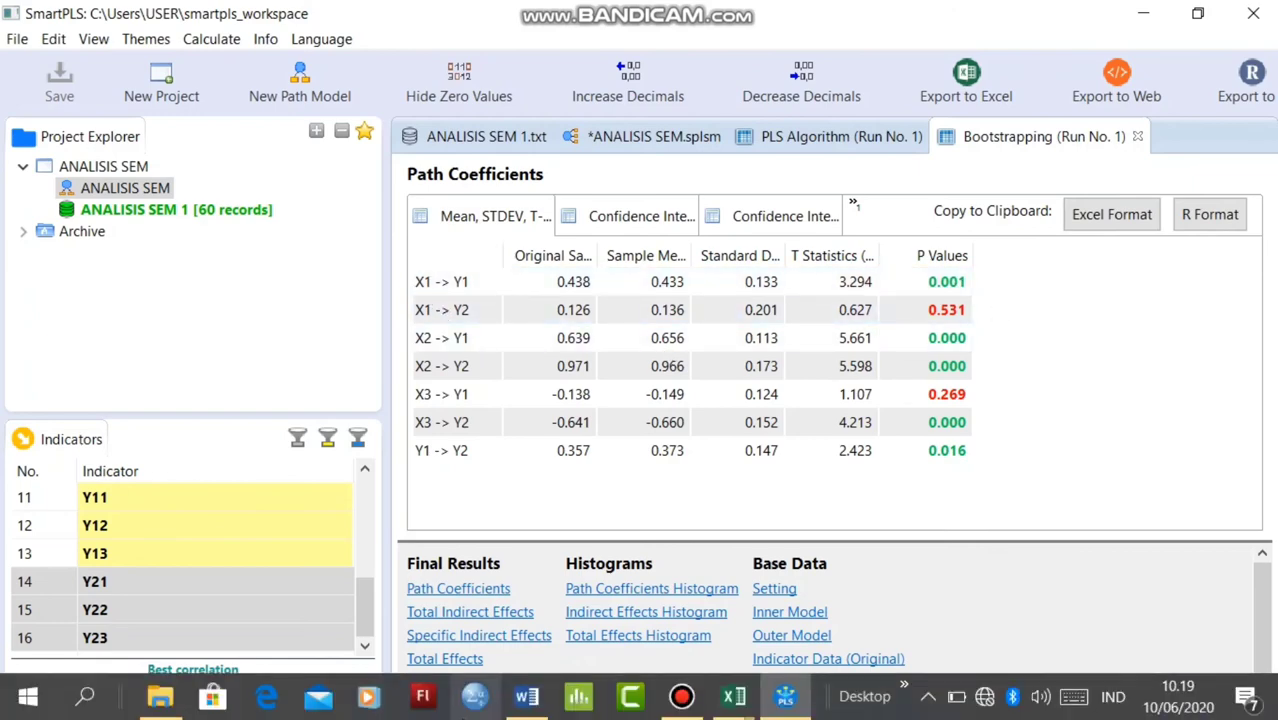
left_click(527, 699)
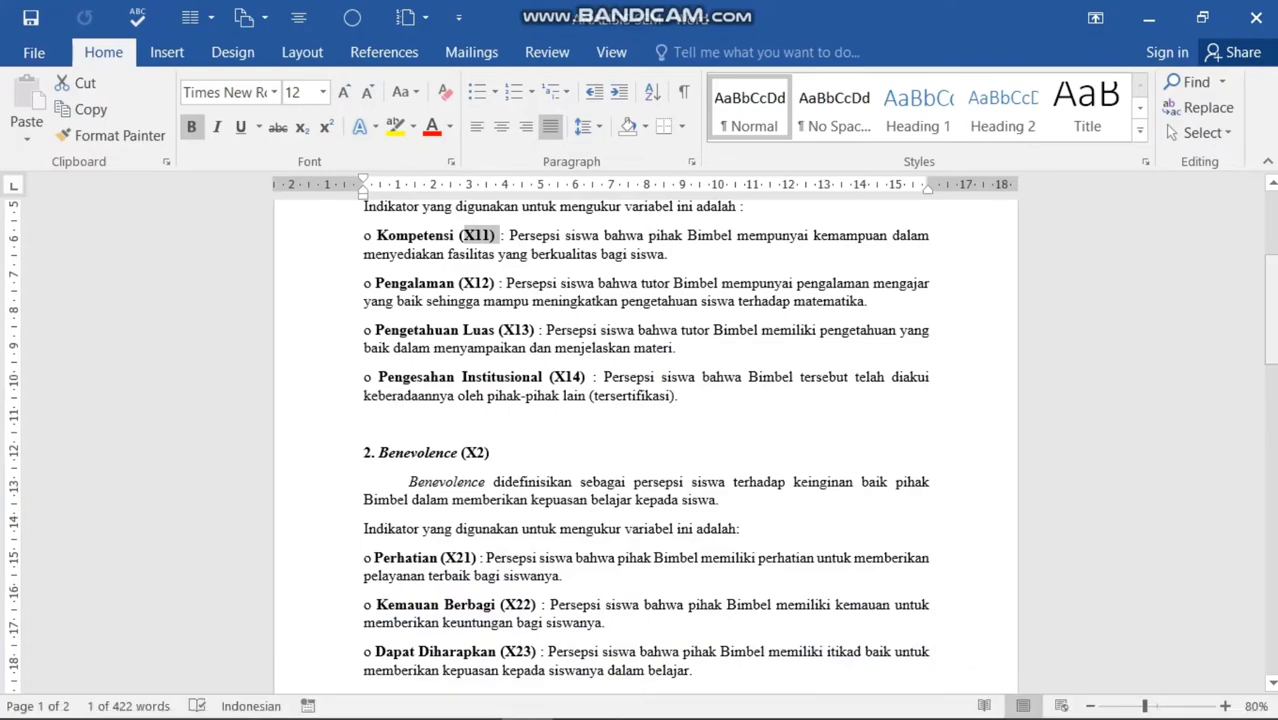
scroll(646, 445, "up", 5)
left_click_drag(1272, 388, 1270, 615)
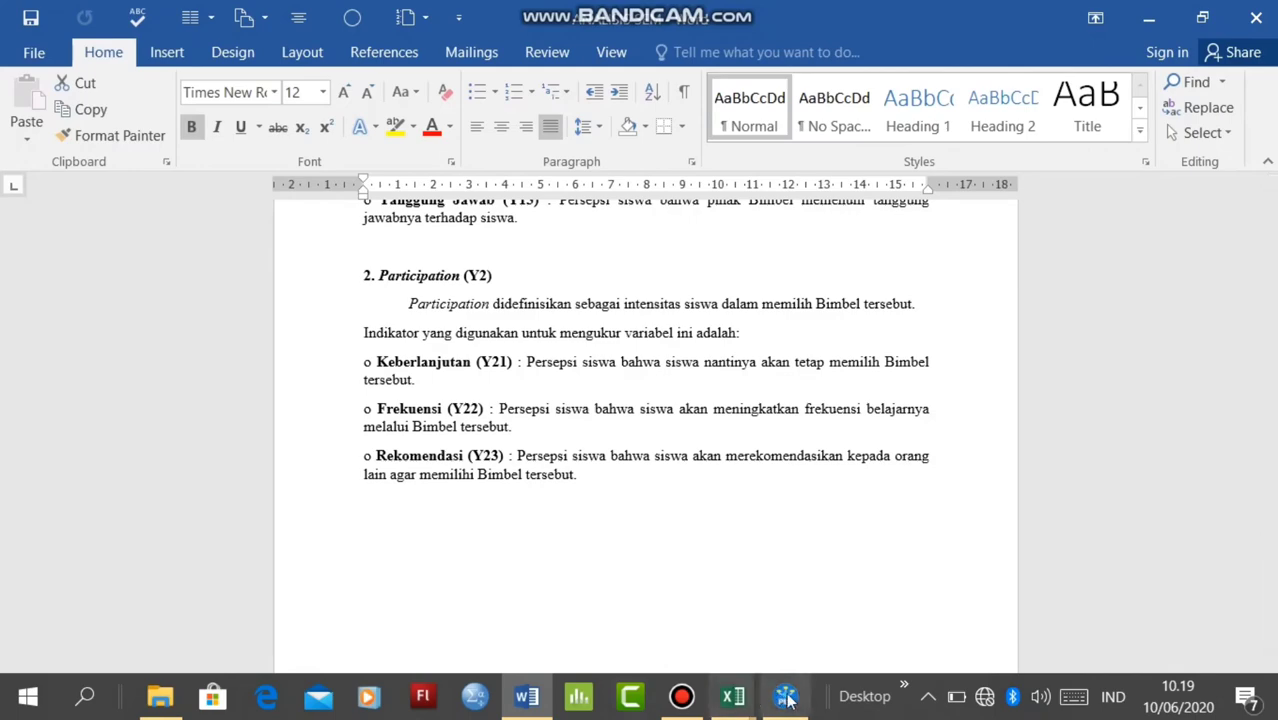
left_click(787, 697)
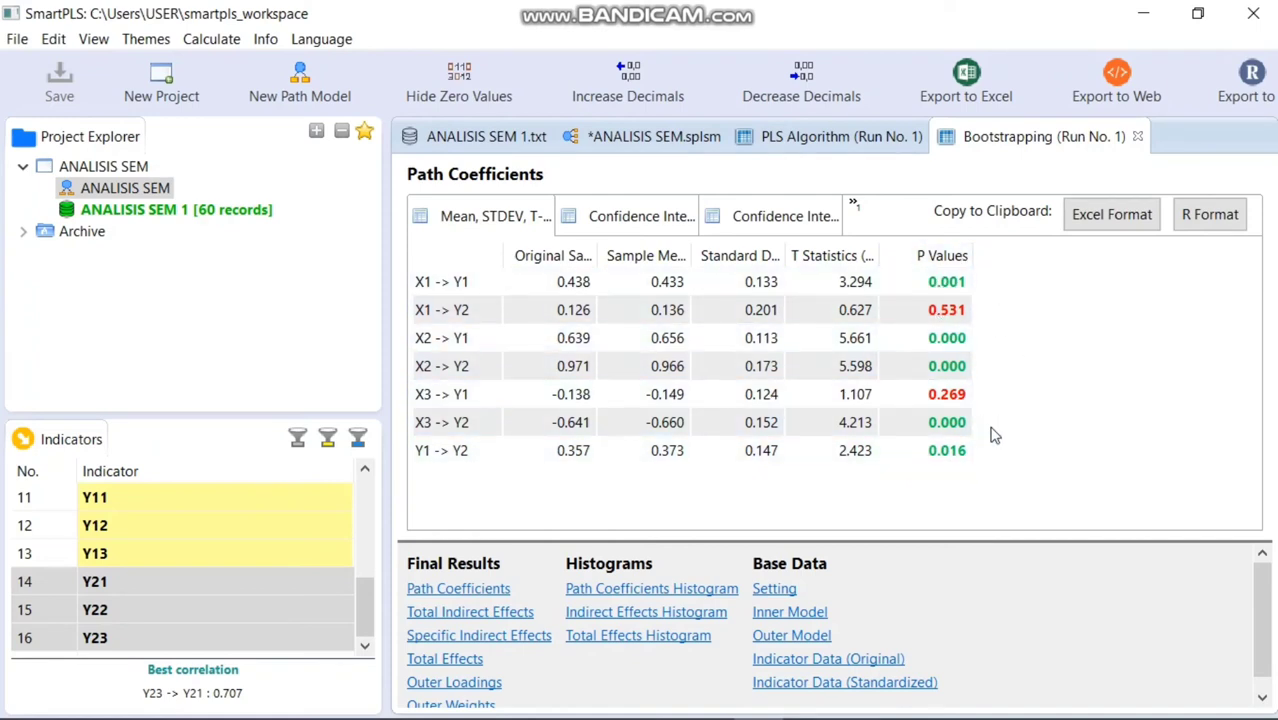
Examine the T Statistics and P Values for the path coefficients and total indirect effects, widening the T Statistics column to read its full heading
double_click(881, 256)
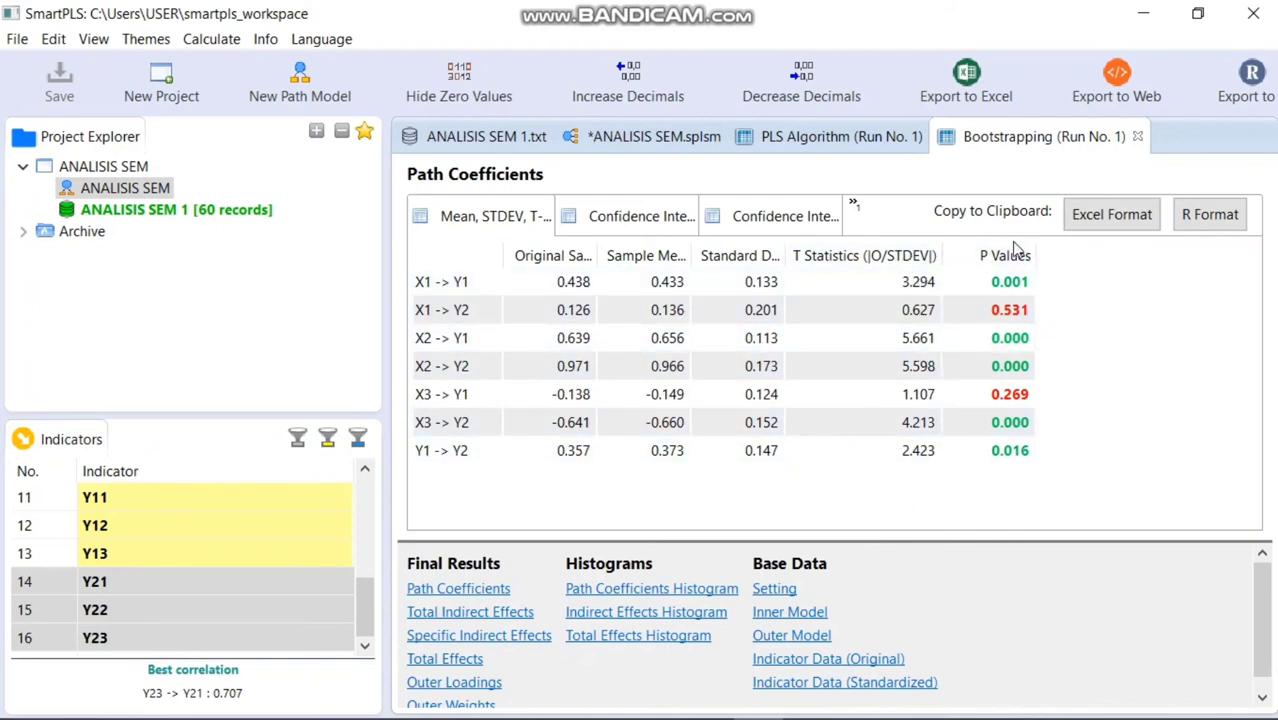
double_click(598, 255)
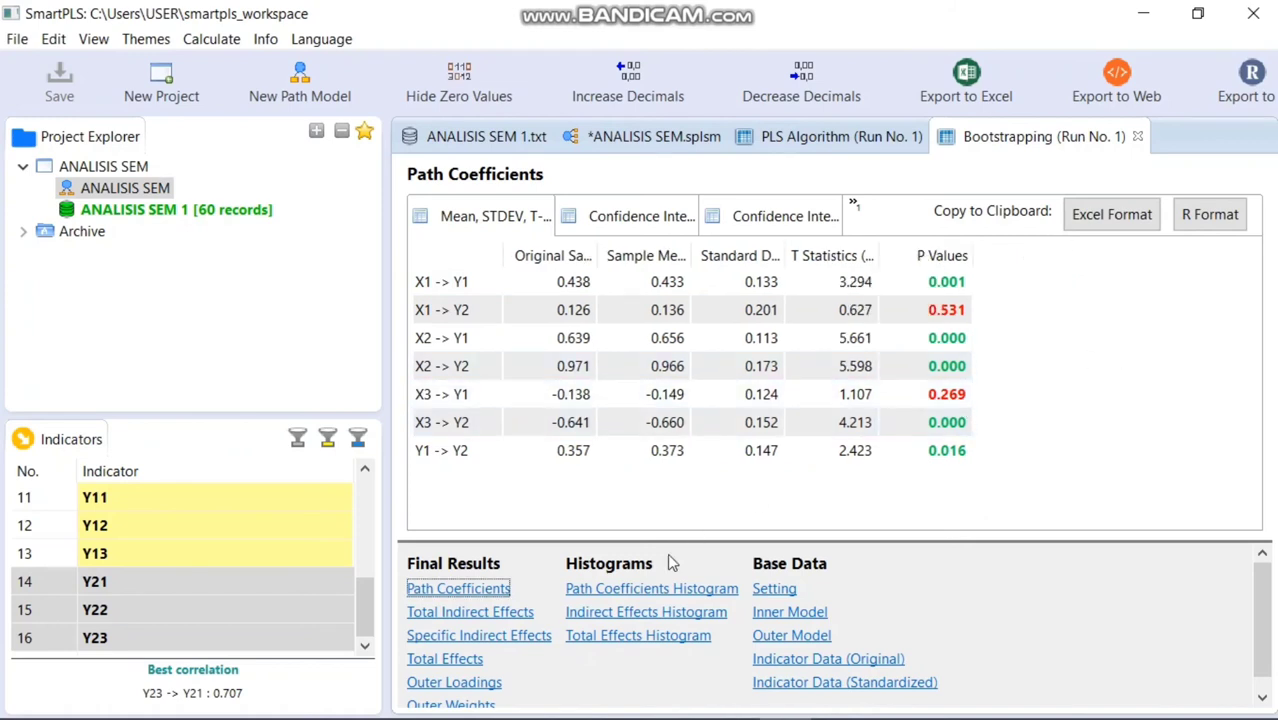
left_click(481, 616)
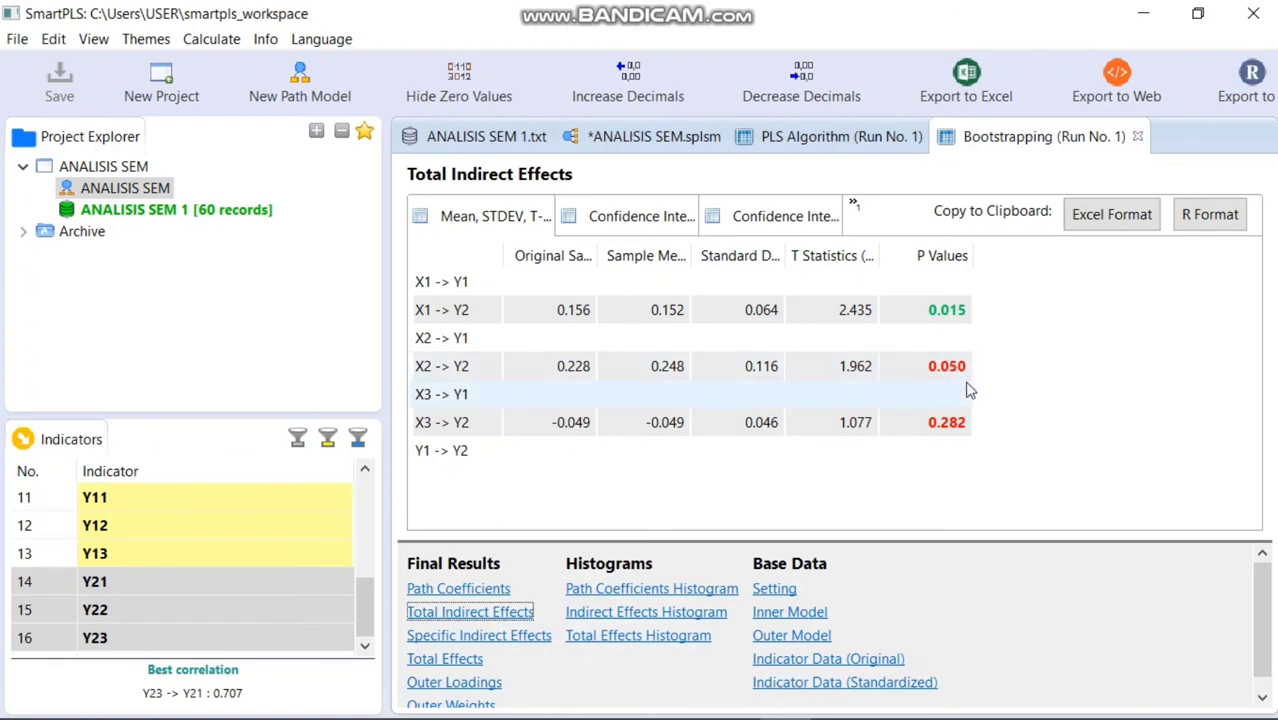
double_click(873, 255)
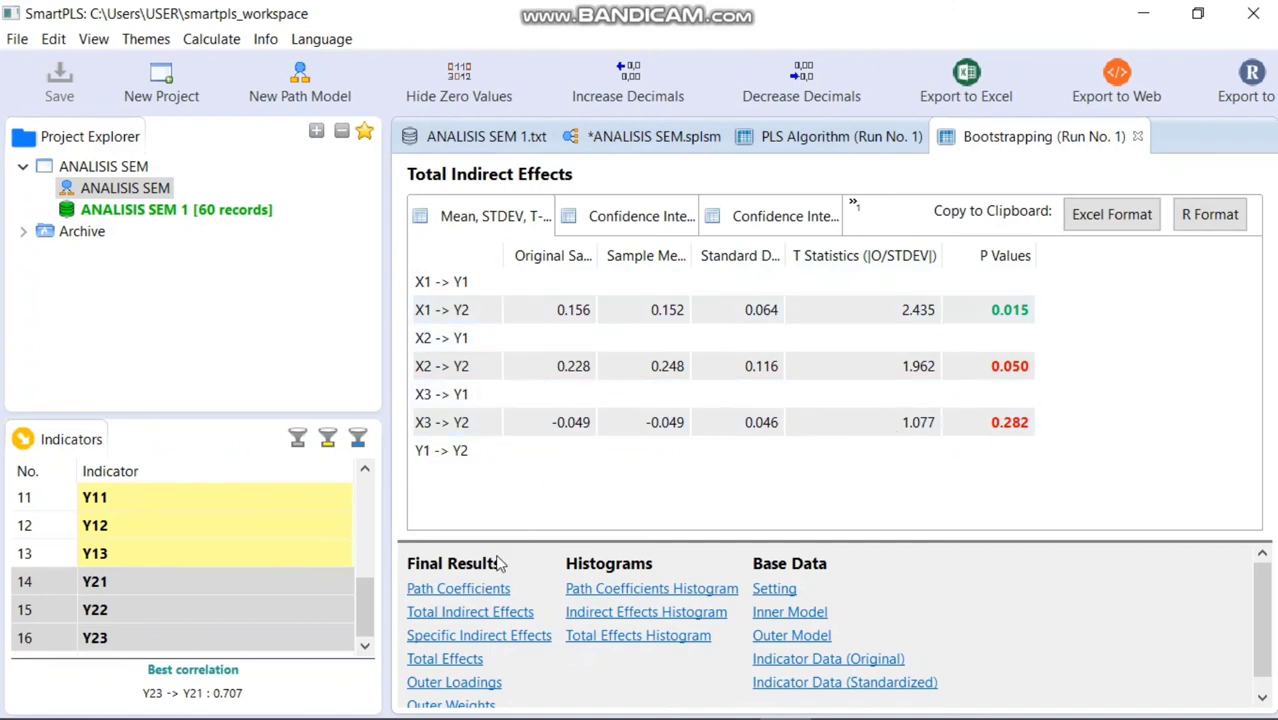
Revisit the path coefficients, examine the specific indirect effects with the first column widened, and return to the path model
left_click(482, 594)
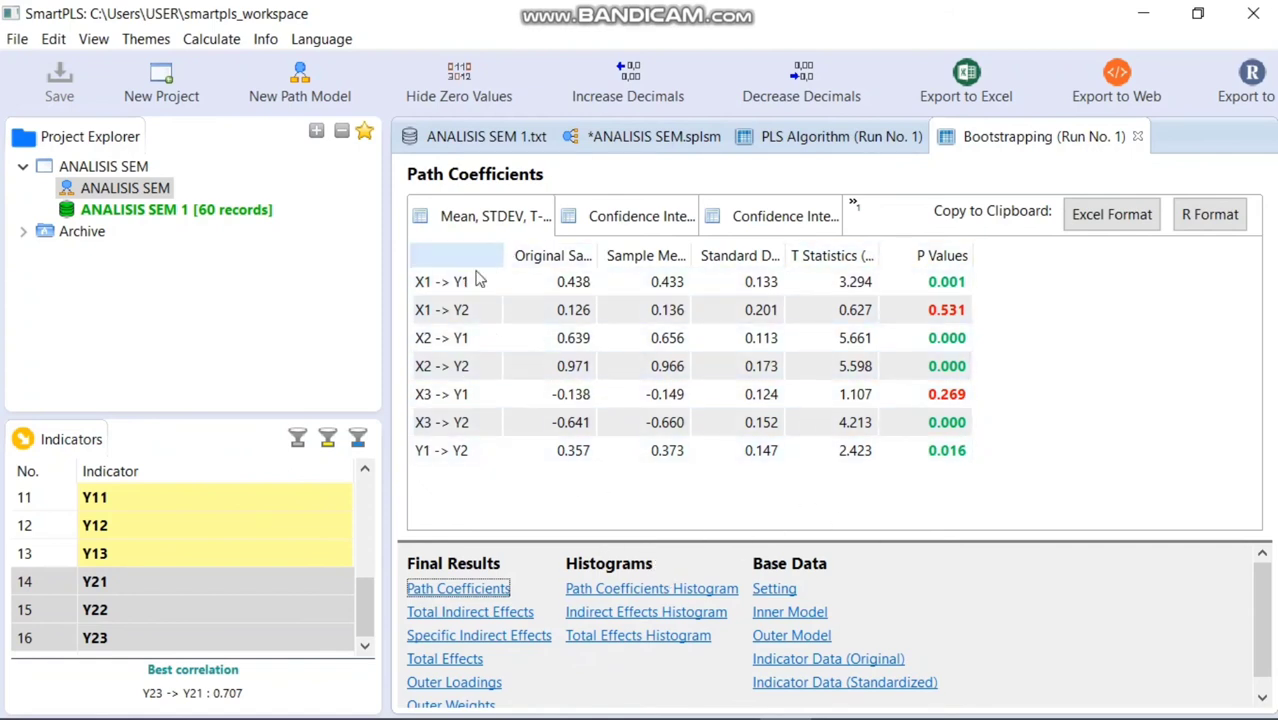
left_click(476, 638)
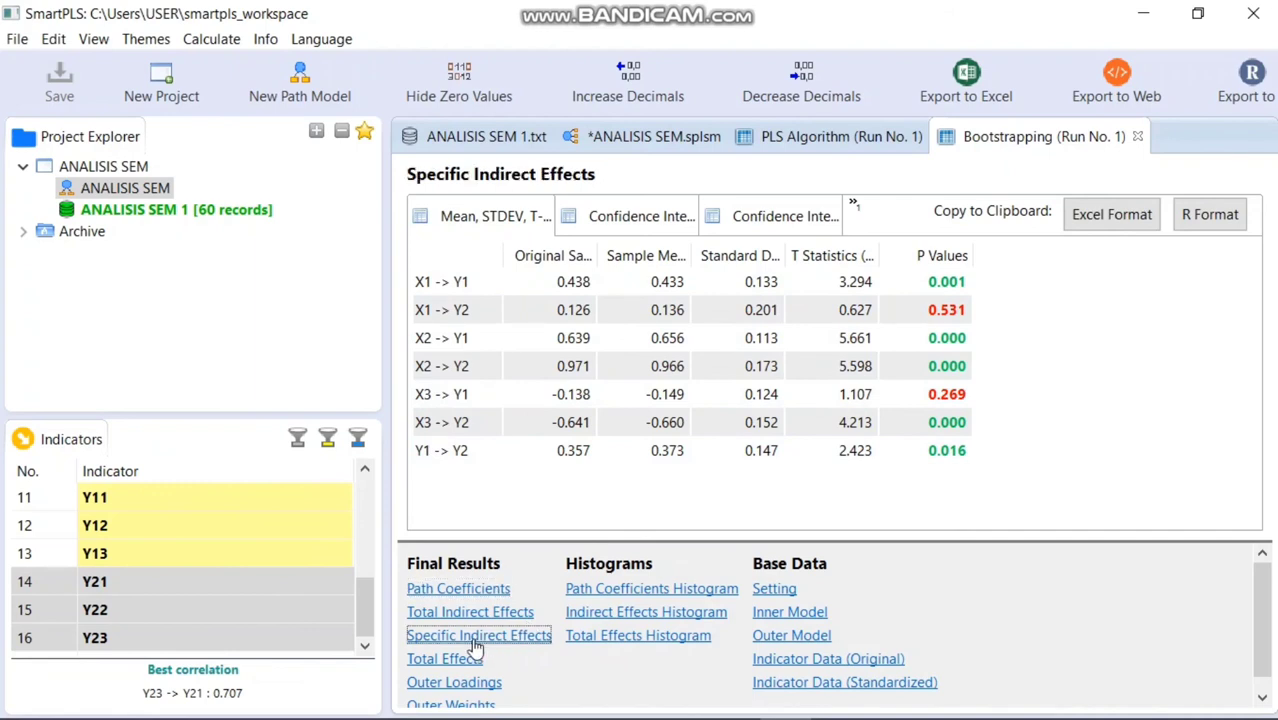
double_click(511, 256)
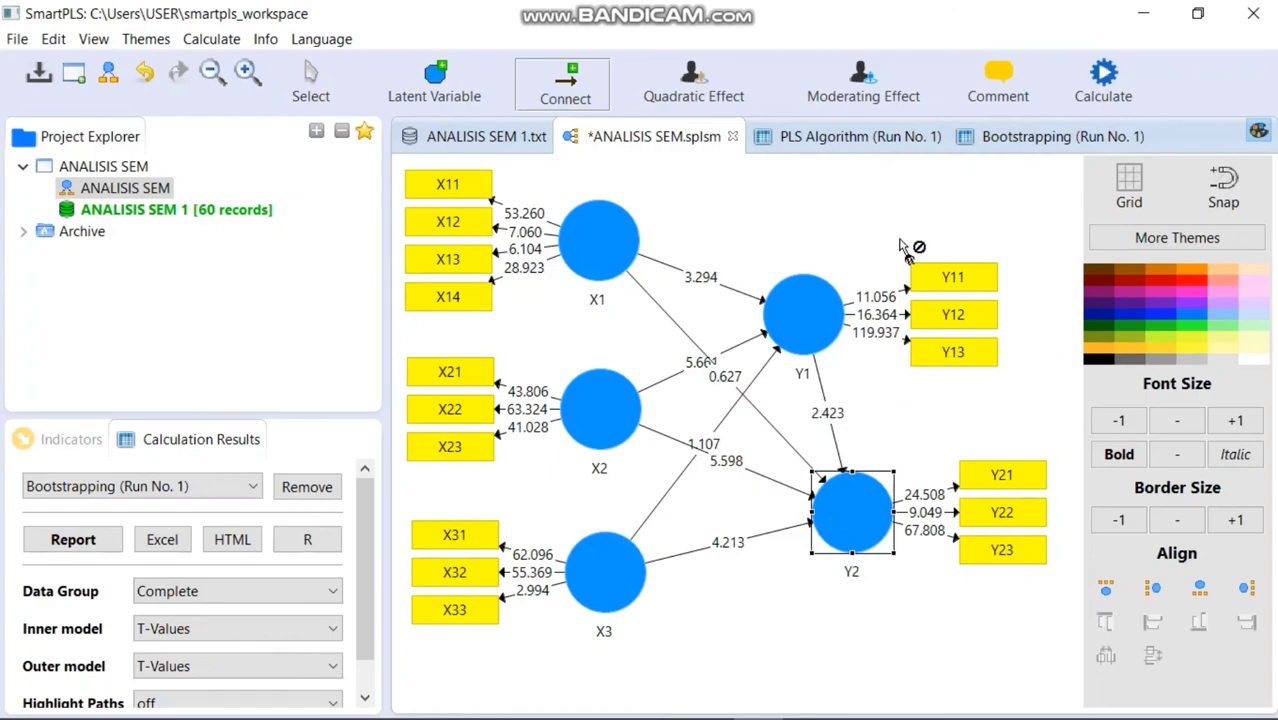
Export the bootstrapped path model as a PNG image named ANALISIS SEM in the UAS ADP folder, and check the exported picture
right_click(790, 204)
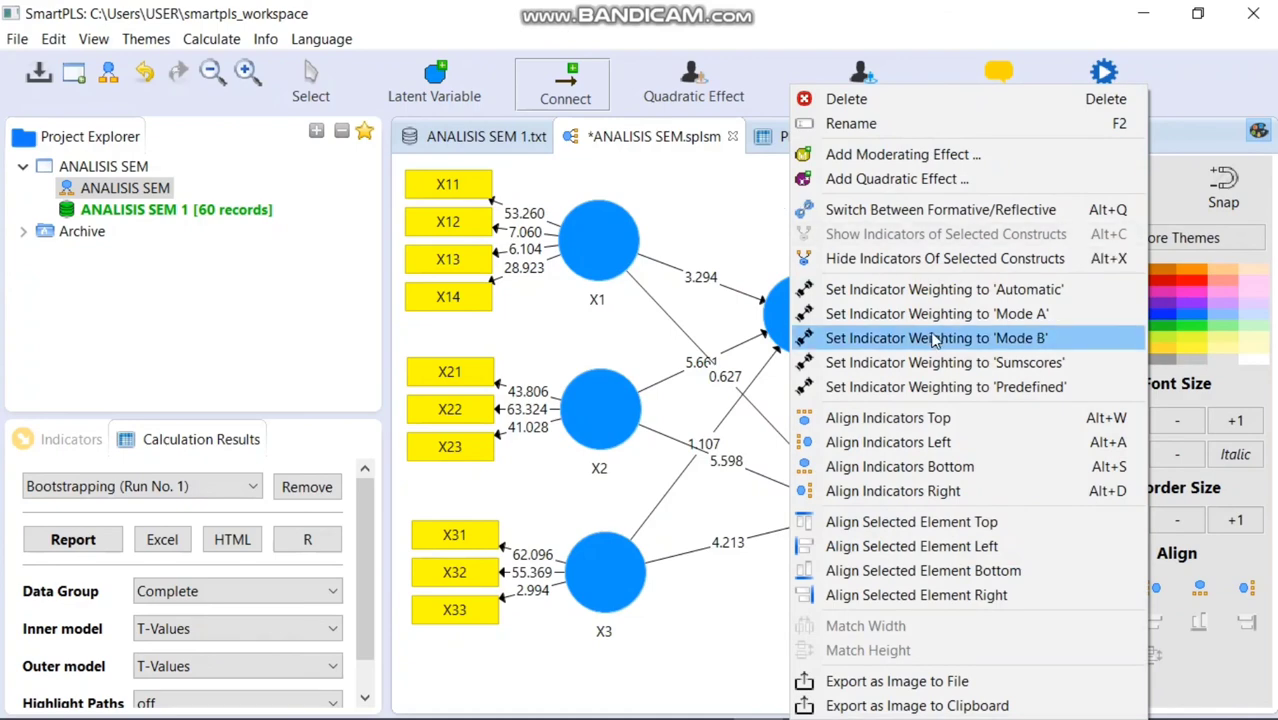
left_click(928, 690)
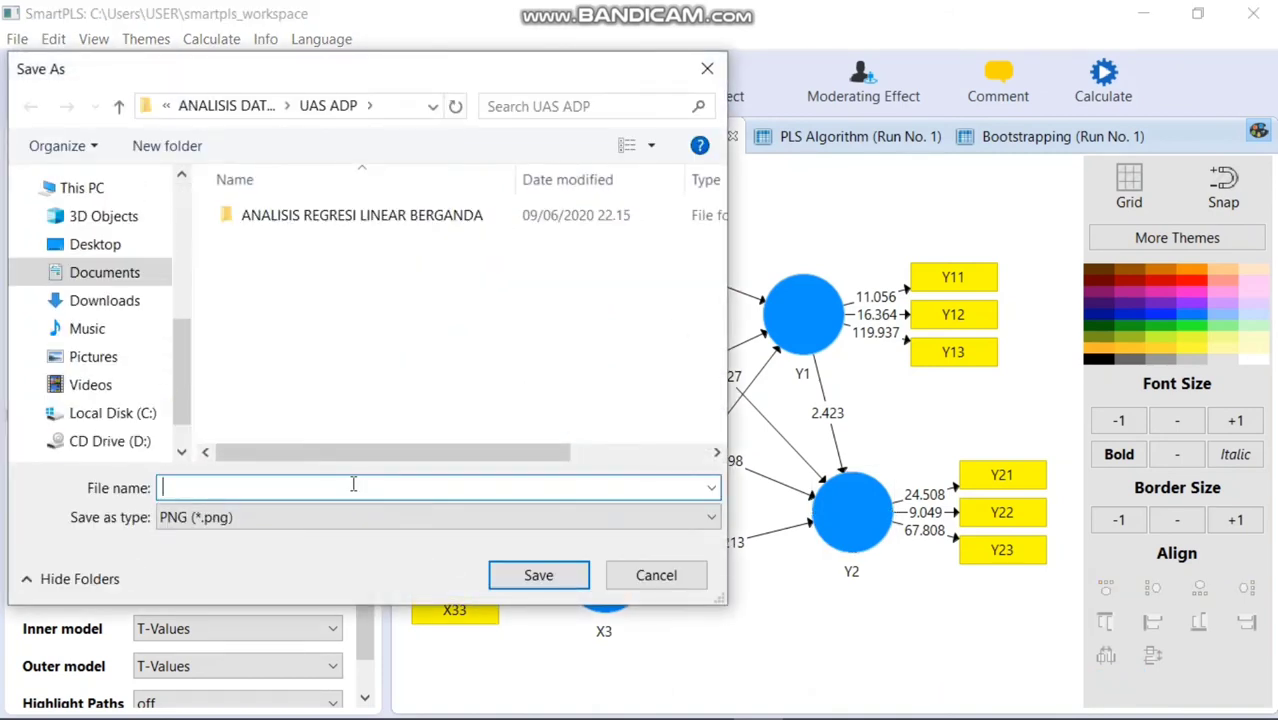
type("ANALISIS SEM")
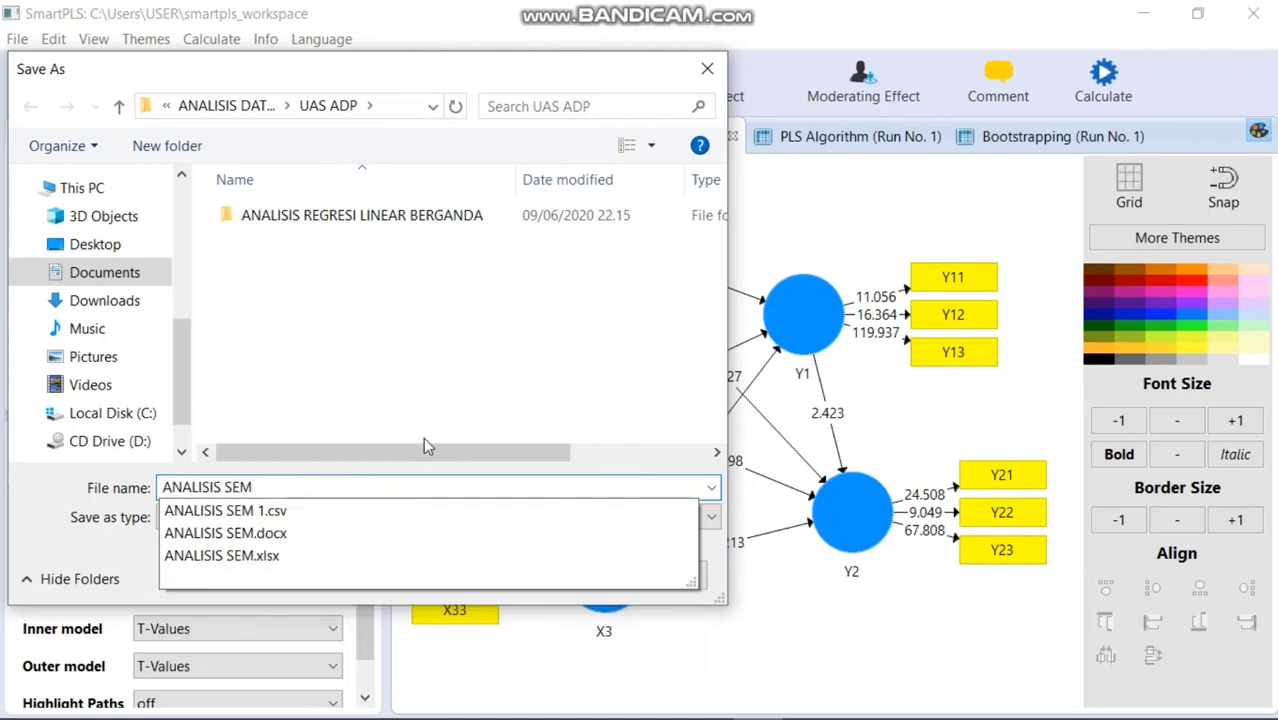
left_click(654, 424)
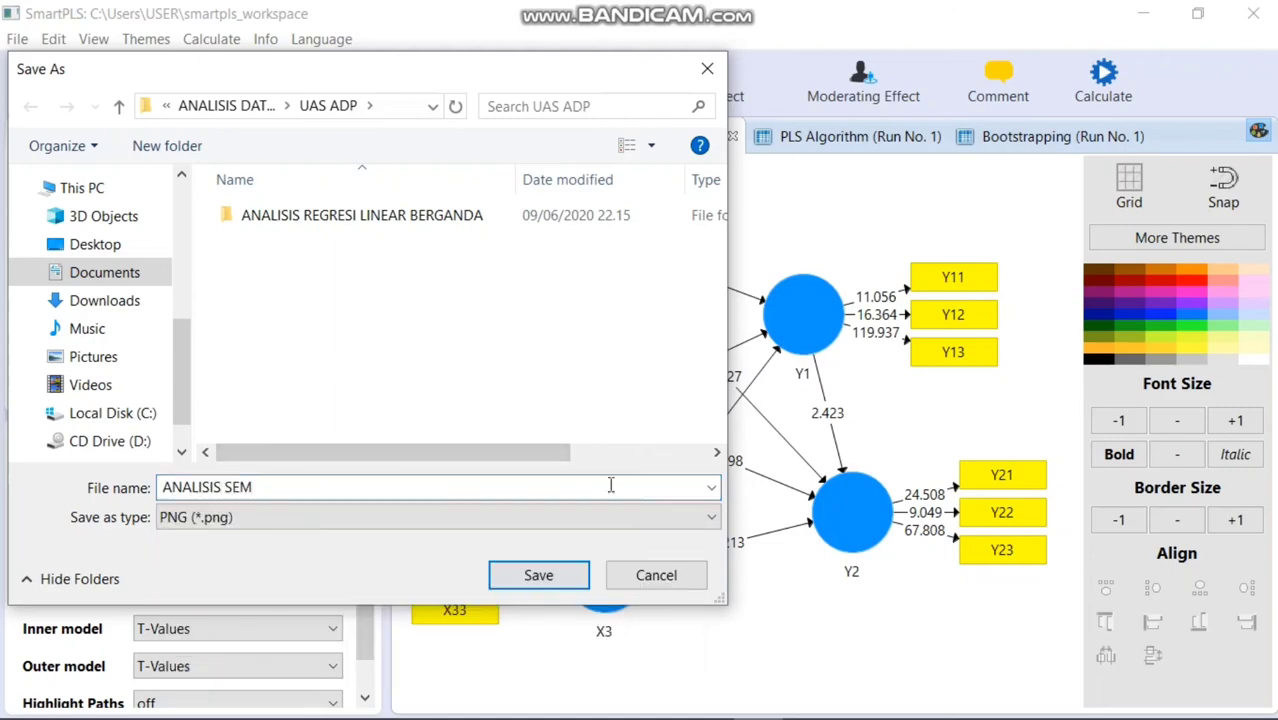
left_click(558, 582)
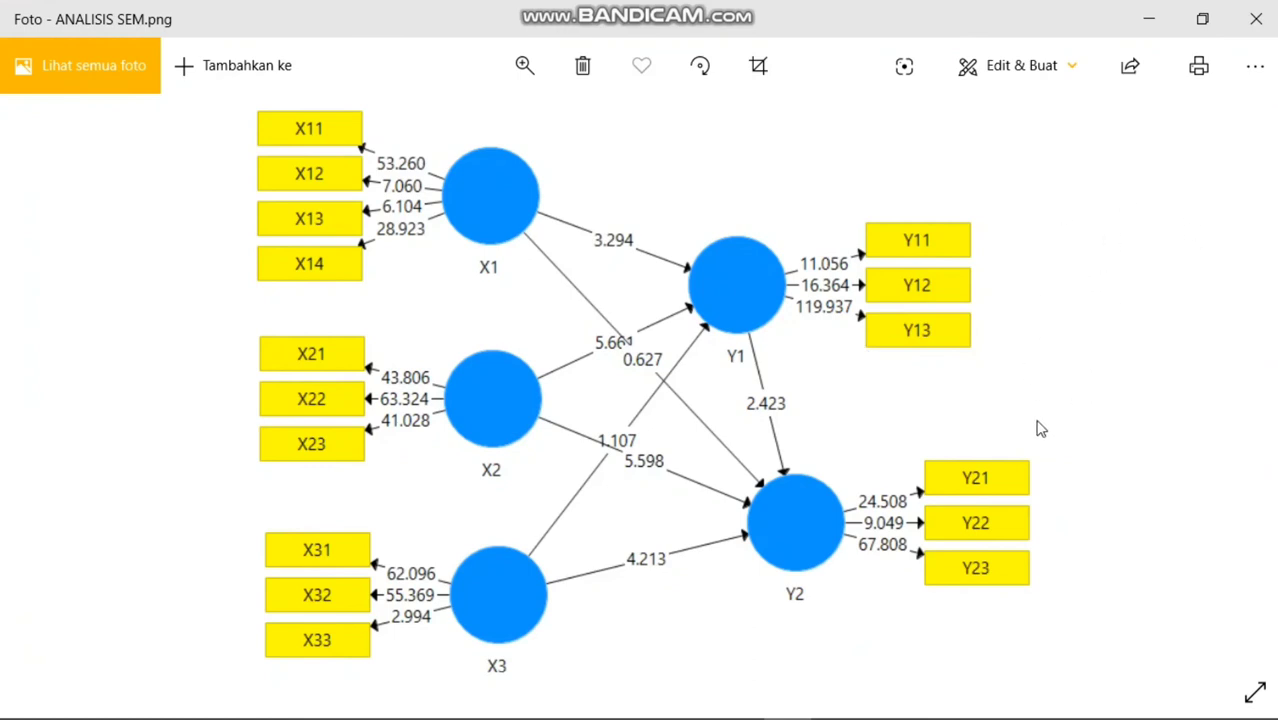
left_click(1256, 19)
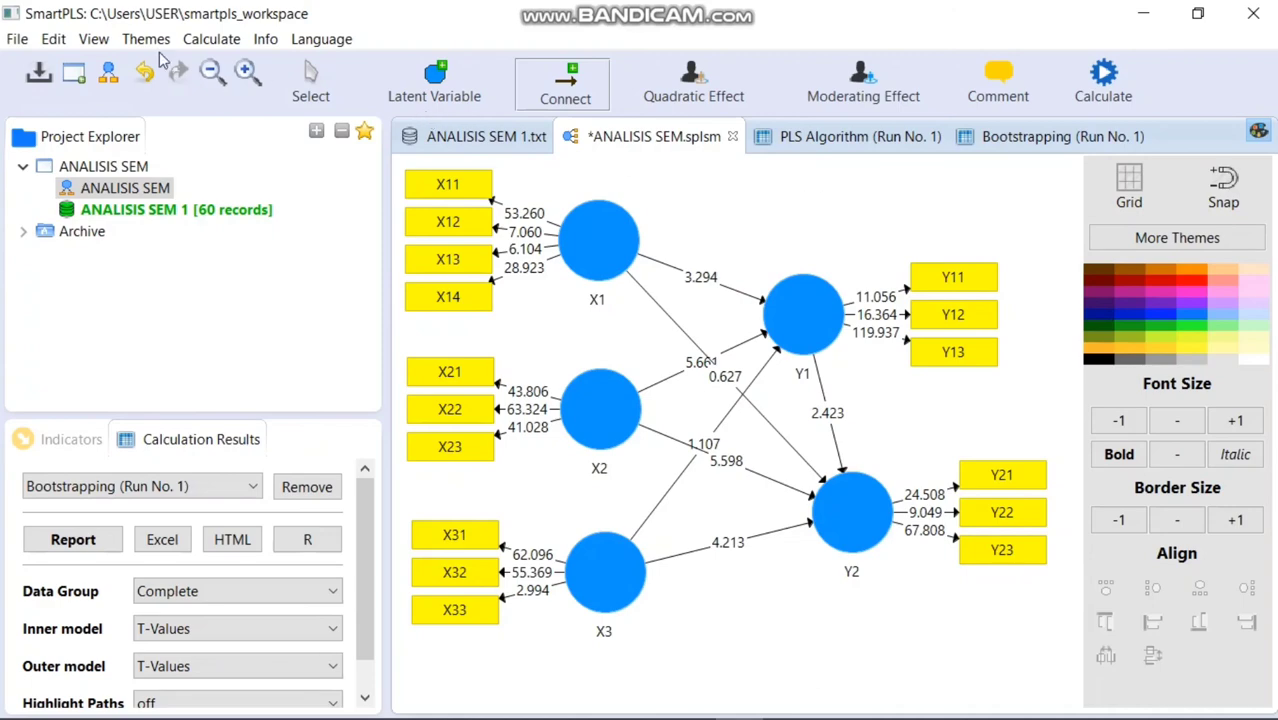
Save the changes to the ANALISIS SEM path model
left_click(20, 43)
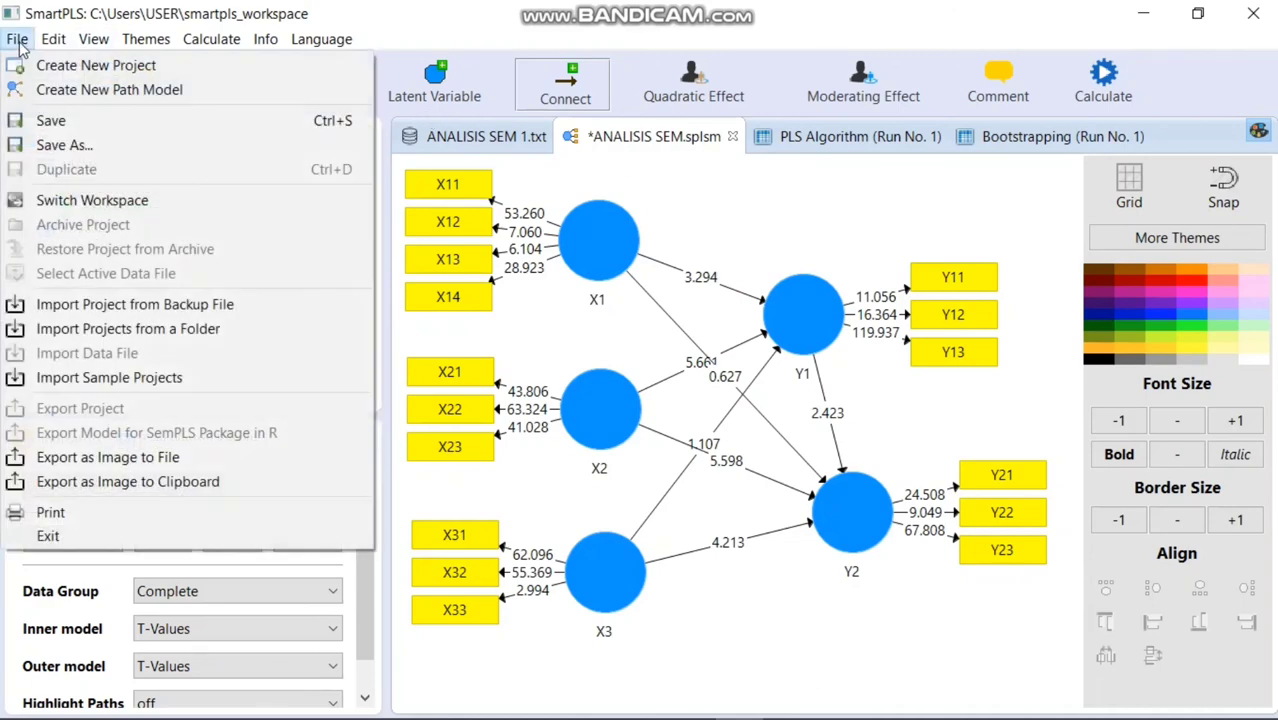
left_click(28, 130)
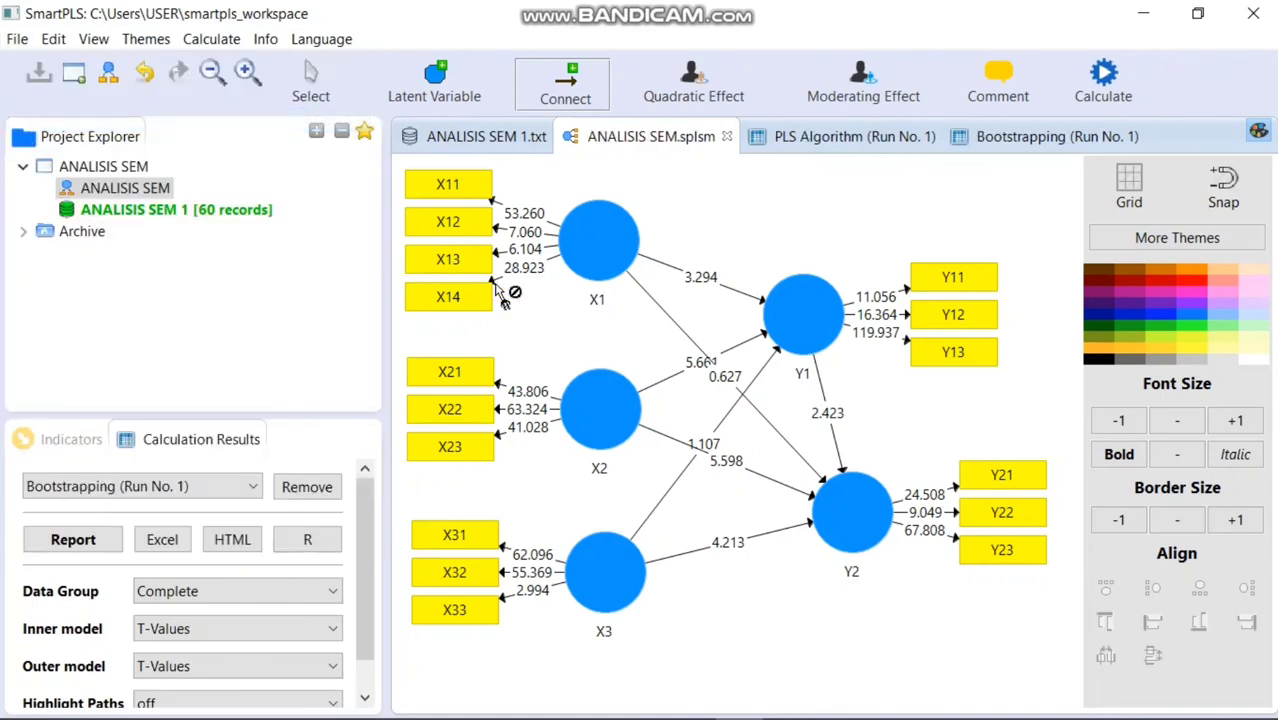